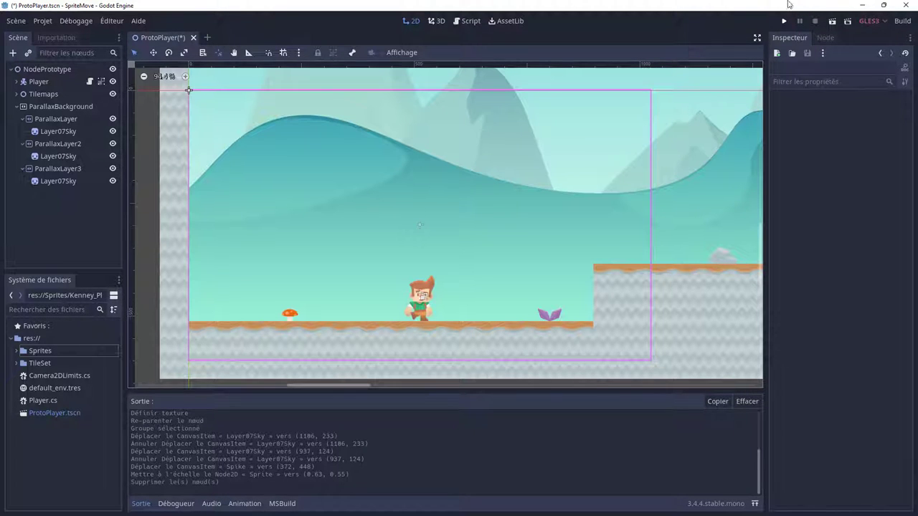
Step: Save the ProtoPlayer scene and run the SpriteMove game with the Play button
{"action": "left_click", "coordinate": [784, 21]}
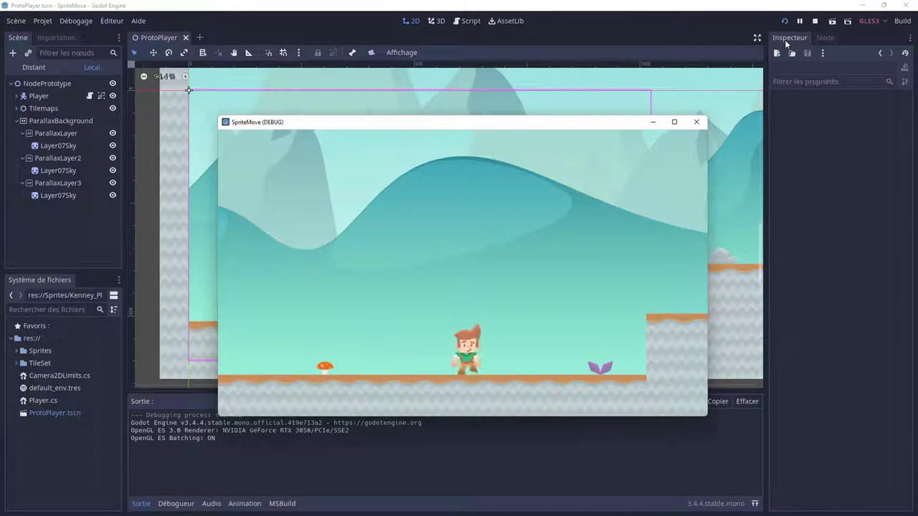
Step: Run right and jump onto the higher platform, walk back left, then close the SpriteMove debug window
{"action": "key", "text": "Right"}
{"action": "key", "text": "space"}
{"action": "key", "text": "space"}
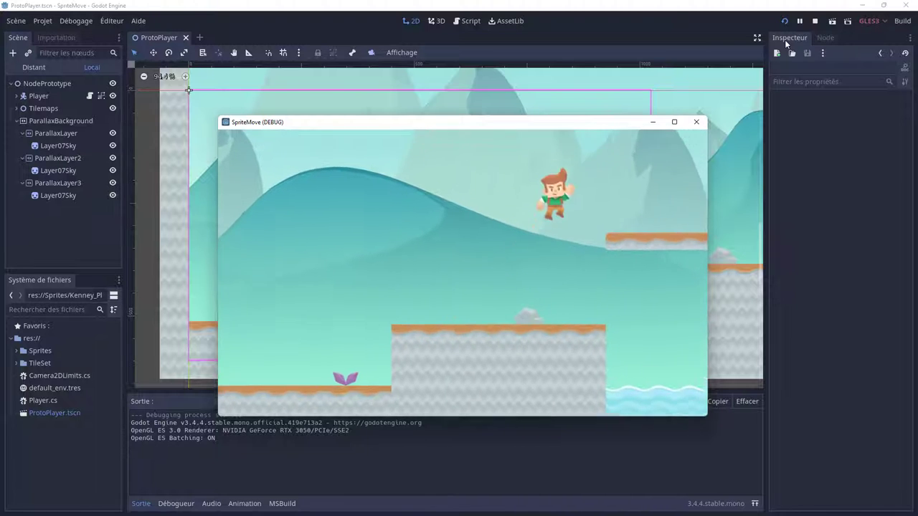
{"action": "key", "text": "Left"}
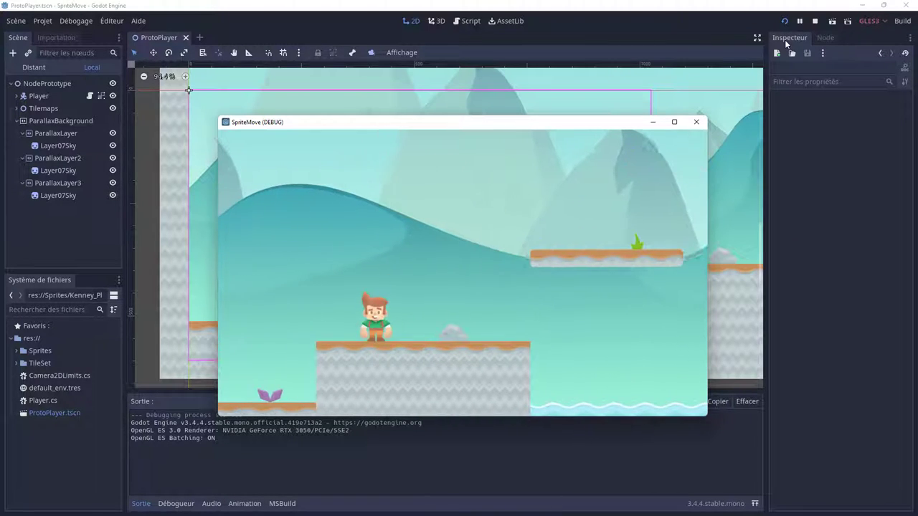
{"action": "left_click", "coordinate": [696, 121]}
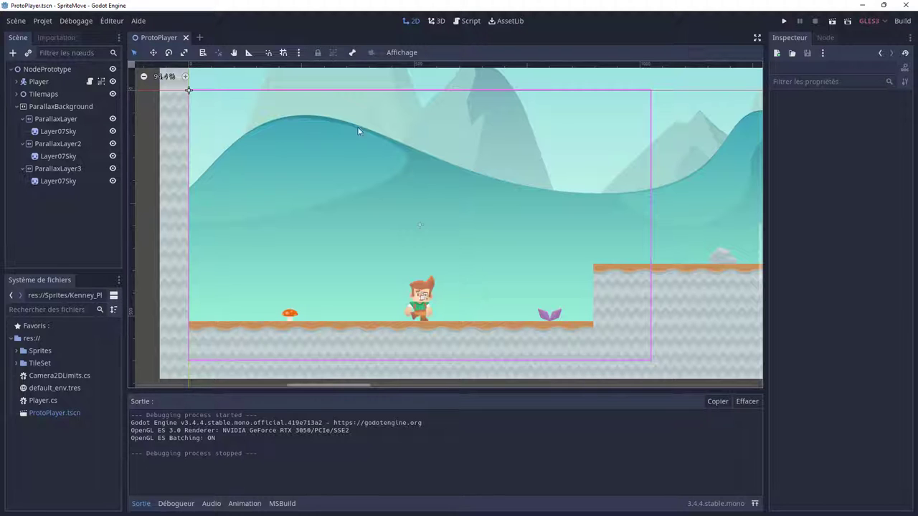
Step: Collapse ParallaxBackground, add a Node2D child to NodePrototype, and rename that node 'Spike'
{"action": "left_click", "coordinate": [16, 106]}
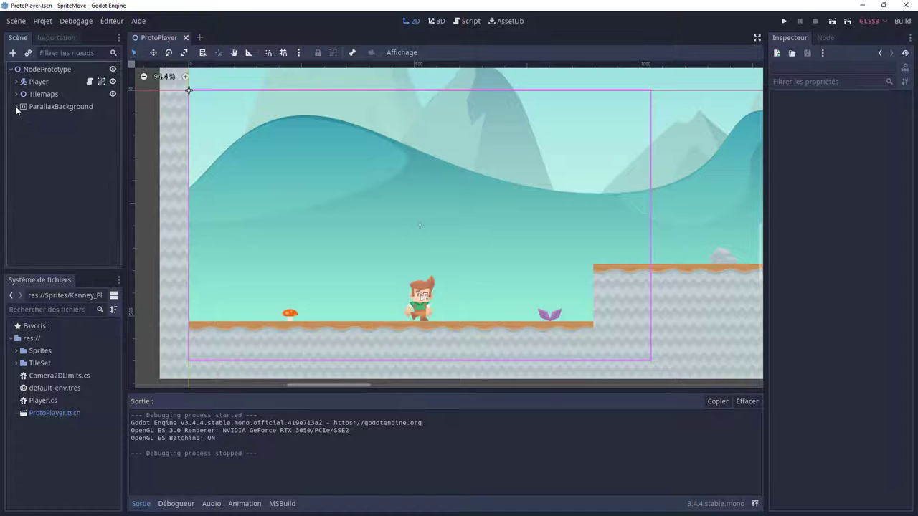
{"action": "left_click", "coordinate": [48, 69]}
{"action": "right_click", "coordinate": [48, 69]}
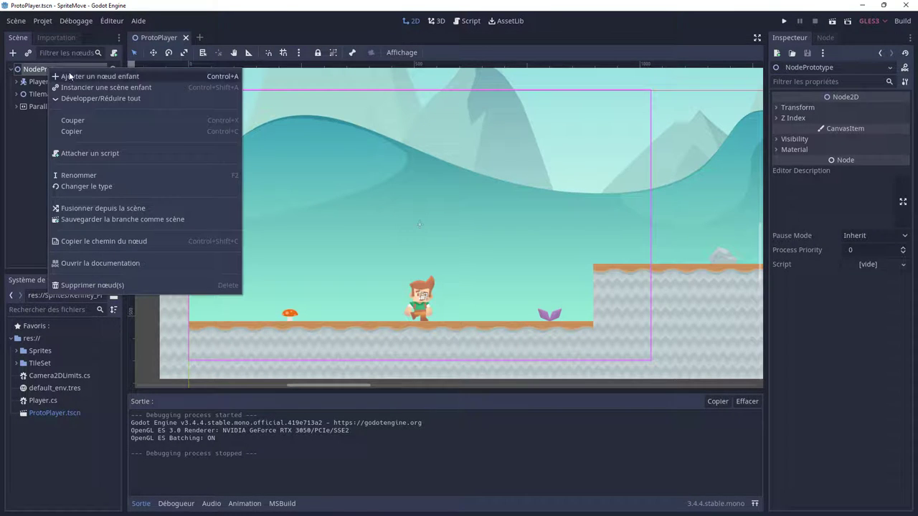
{"action": "left_click", "coordinate": [71, 75]}
{"action": "double_click", "coordinate": [364, 175]}
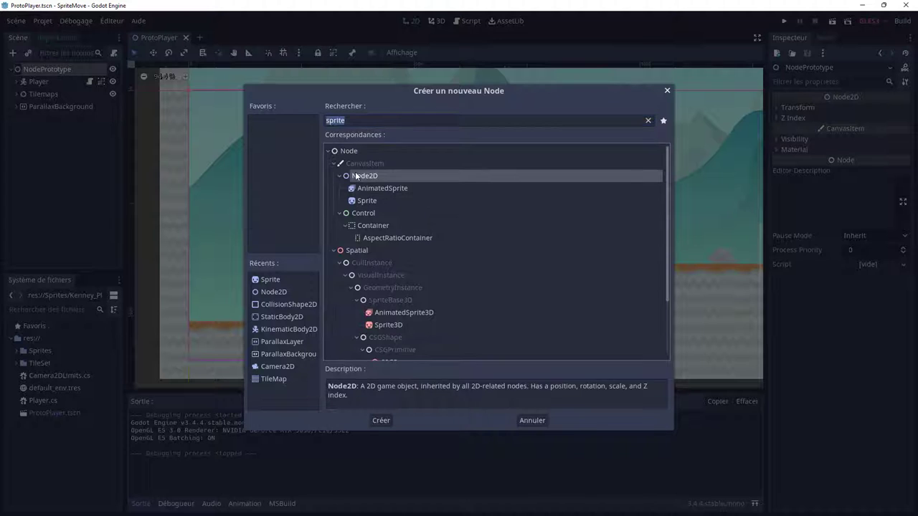
{"action": "left_click", "coordinate": [17, 106]}
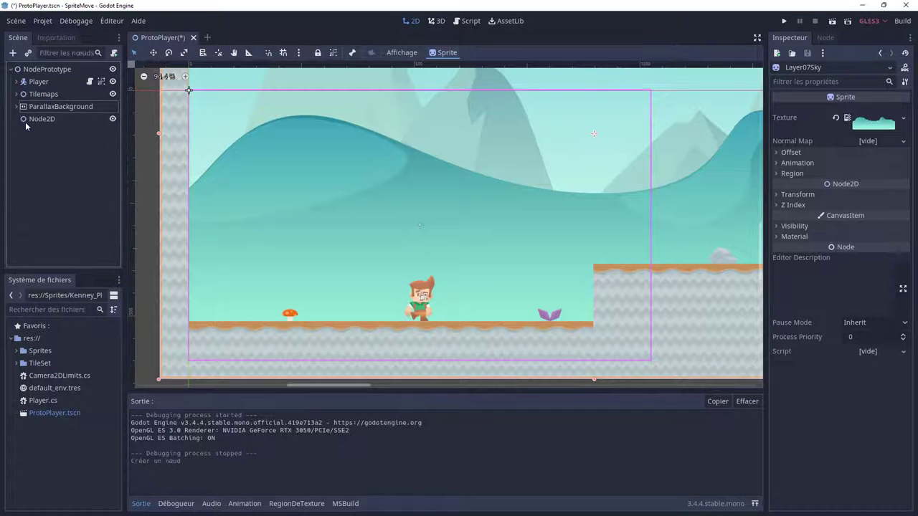
{"action": "double_click", "coordinate": [34, 117]}
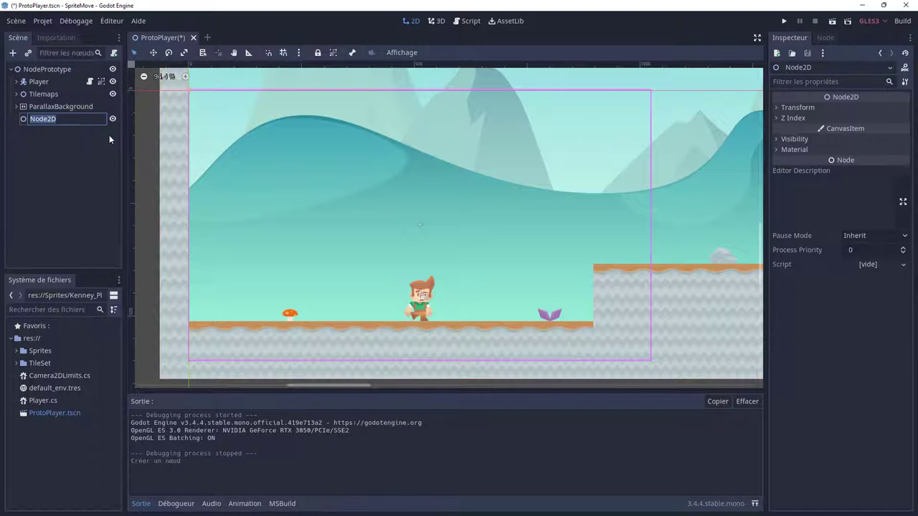
{"action": "type", "text": "Spike"}
{"action": "key", "text": "Return"}
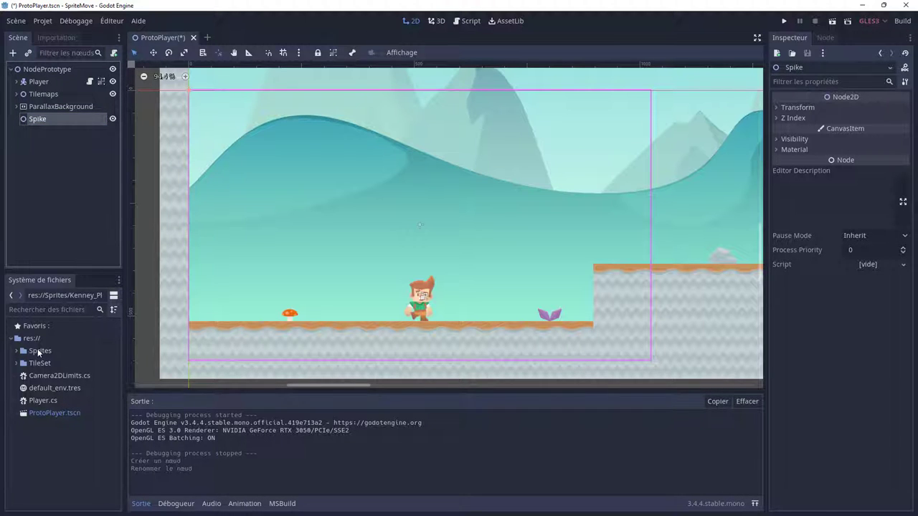
Step: Browse to Sprites > Kenney_Platformer_Redux > Tiles and preview spikes.png
{"action": "left_click", "coordinate": [17, 351]}
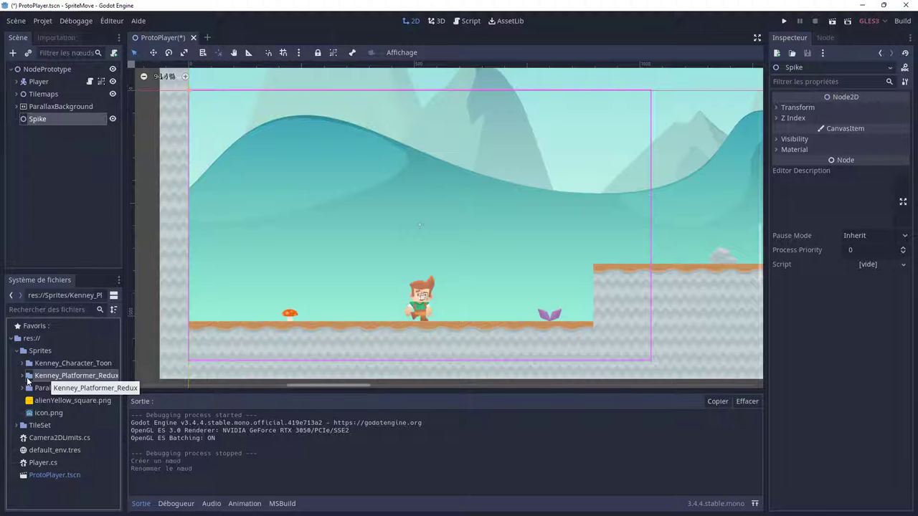
{"action": "left_click", "coordinate": [24, 376]}
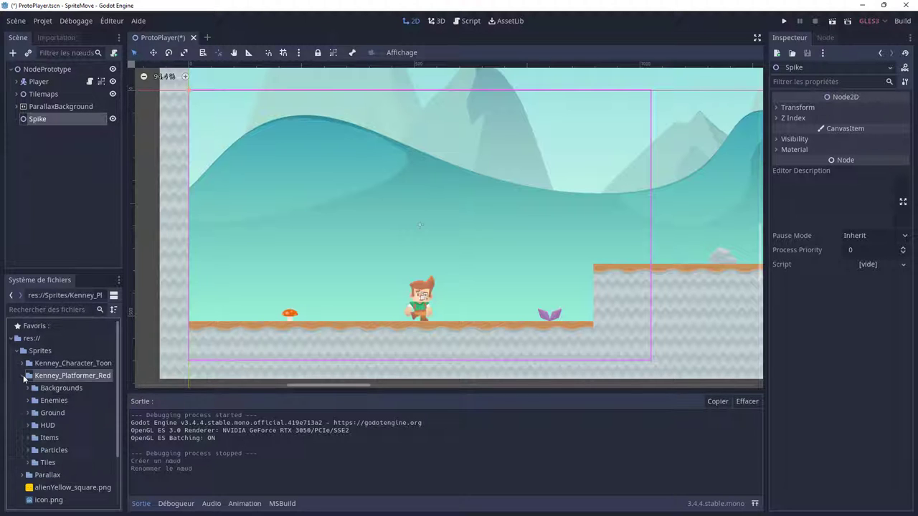
{"action": "double_click", "coordinate": [48, 465]}
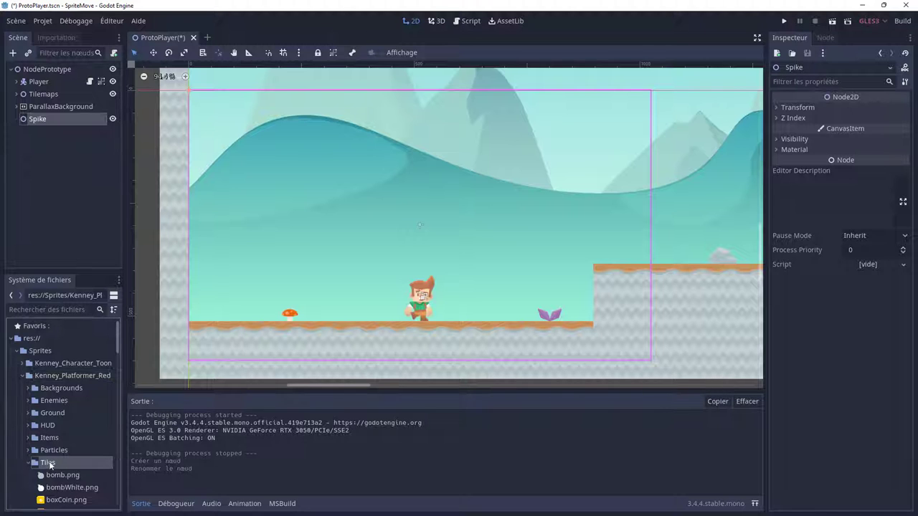
{"action": "scroll", "coordinate": [66, 443], "scroll_direction": "down", "scroll_amount": 3}
{"action": "scroll", "coordinate": [66, 443], "scroll_direction": "down", "scroll_amount": 5}
{"action": "scroll", "coordinate": [66, 437], "scroll_direction": "down", "scroll_amount": 5}
{"action": "scroll", "coordinate": [68, 435], "scroll_direction": "down", "scroll_amount": 5}
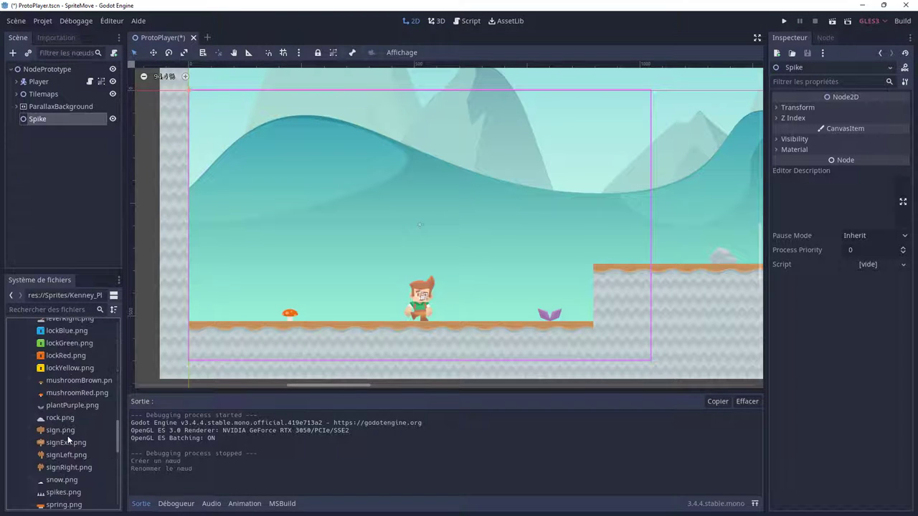
{"action": "scroll", "coordinate": [68, 435], "scroll_direction": "down", "scroll_amount": 3}
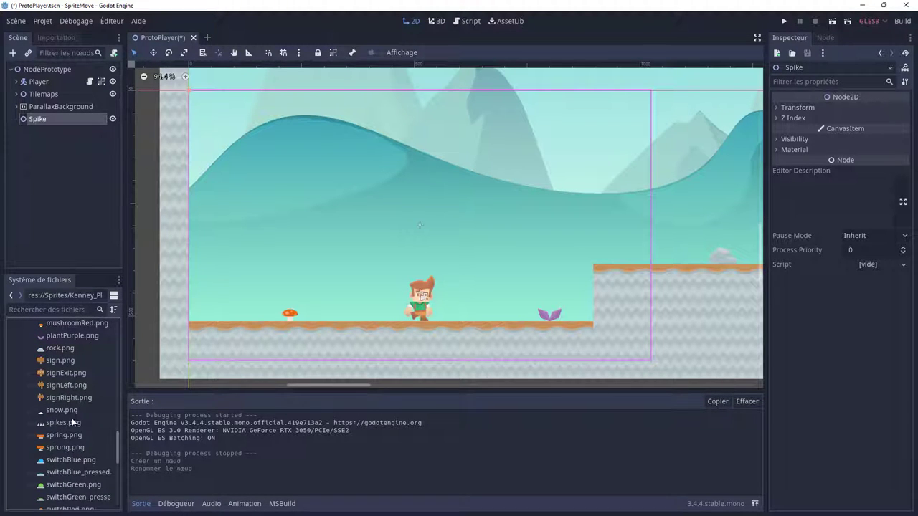
{"action": "double_click", "coordinate": [58, 423]}
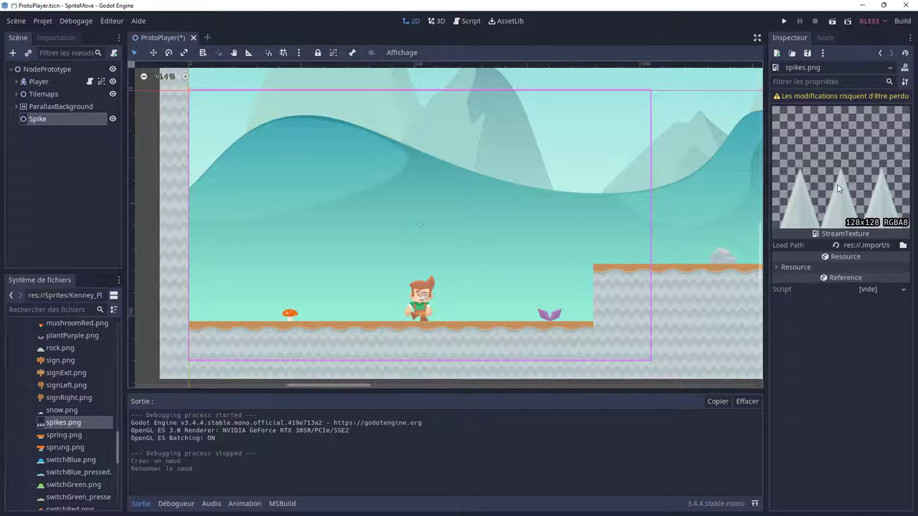
Step: Add a Sprite node as a child of Spike, then drag spikes.png toward the scene
{"action": "right_click", "coordinate": [63, 122]}
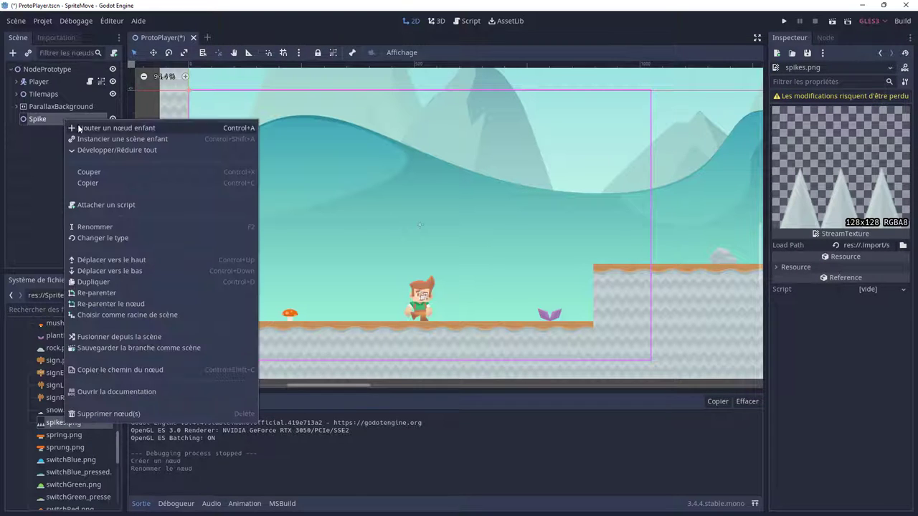
{"action": "left_click", "coordinate": [79, 128]}
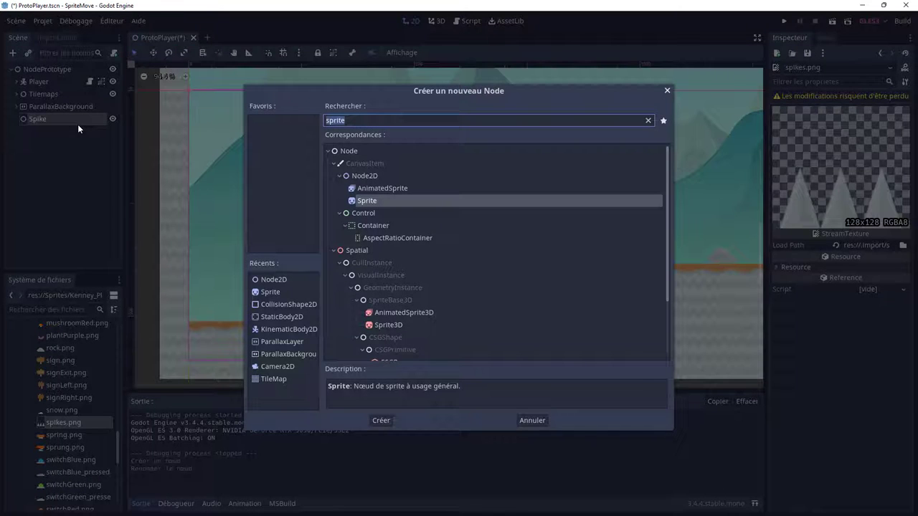
{"action": "double_click", "coordinate": [386, 201]}
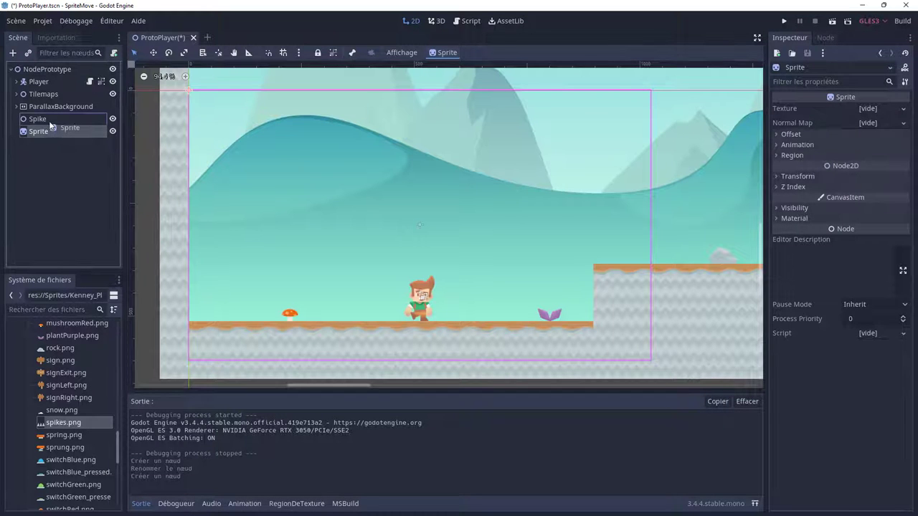
{"action": "left_click_drag", "start_coordinate": [40, 135], "coordinate": [43, 120]}
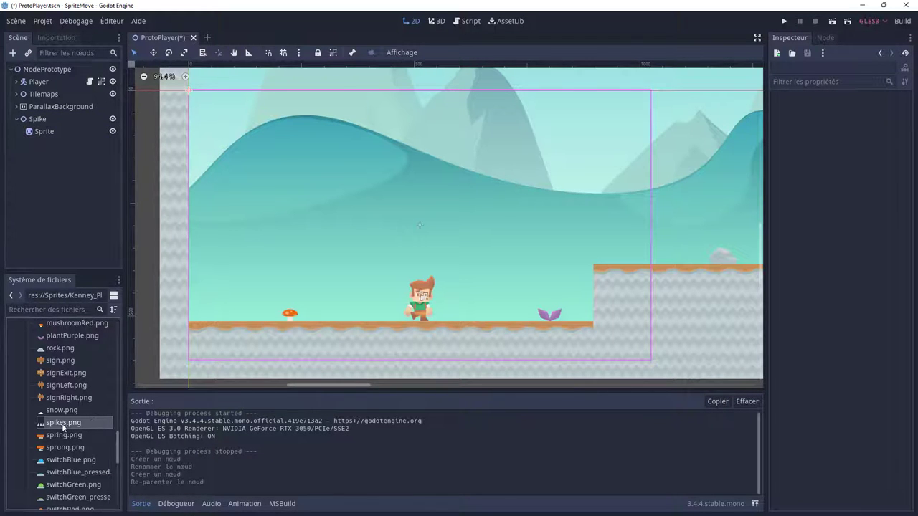
{"action": "mouse_move", "coordinate": [63, 423]}
{"action": "left_mouse_down"}
{"action": "mouse_move", "coordinate": [131, 372]}
{"action": "mouse_move", "coordinate": [90, 189]}
{"action": "left_mouse_up"}
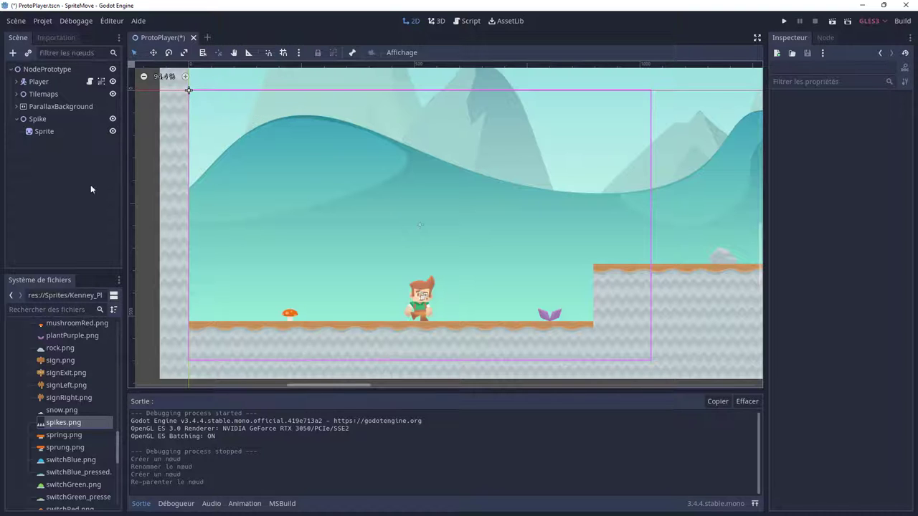
Step: Assign spikes.png as the Sprite's texture and group the Sprite with Spike
{"action": "left_click", "coordinate": [44, 132]}
{"action": "left_click_drag", "start_coordinate": [64, 423], "coordinate": [864, 110]}
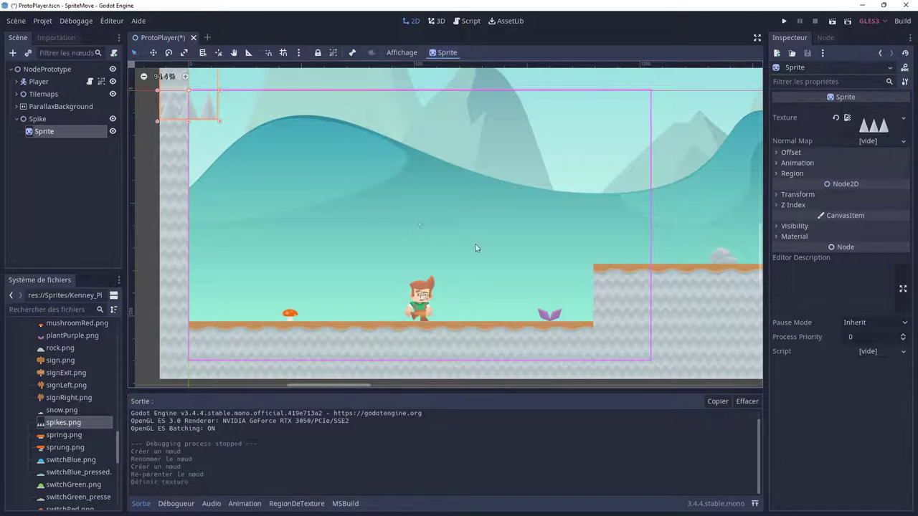
{"action": "left_click", "coordinate": [334, 52]}
Step: Move Spike onto the ground at (376, 448) and shrink the Sprite to about (0.64, 0.61) scale
{"action": "left_click", "coordinate": [39, 119]}
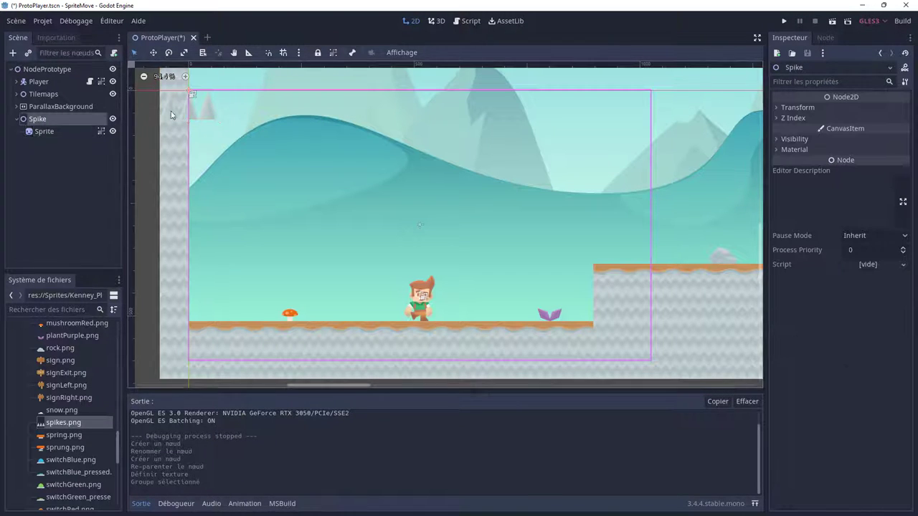
{"action": "left_click_drag", "start_coordinate": [186, 95], "coordinate": [362, 296]}
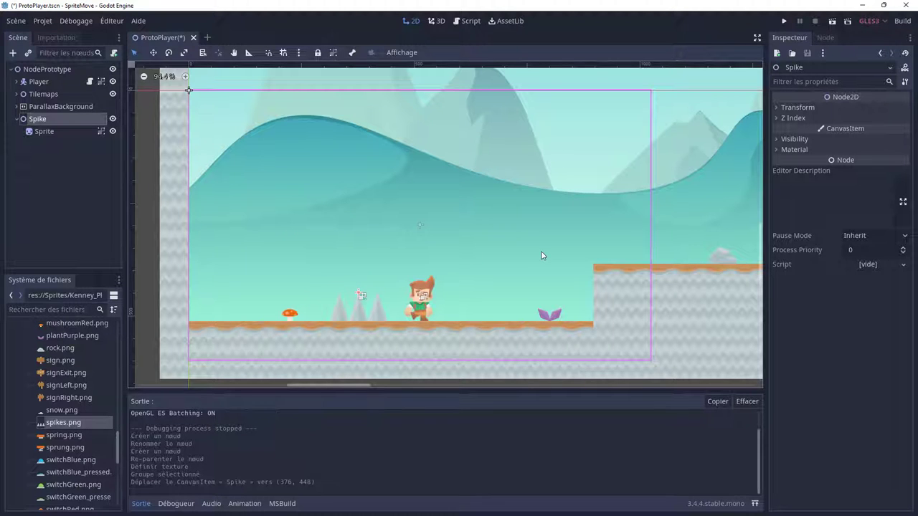
{"action": "scroll", "coordinate": [378, 265], "scroll_direction": "up", "scroll_amount": 2}
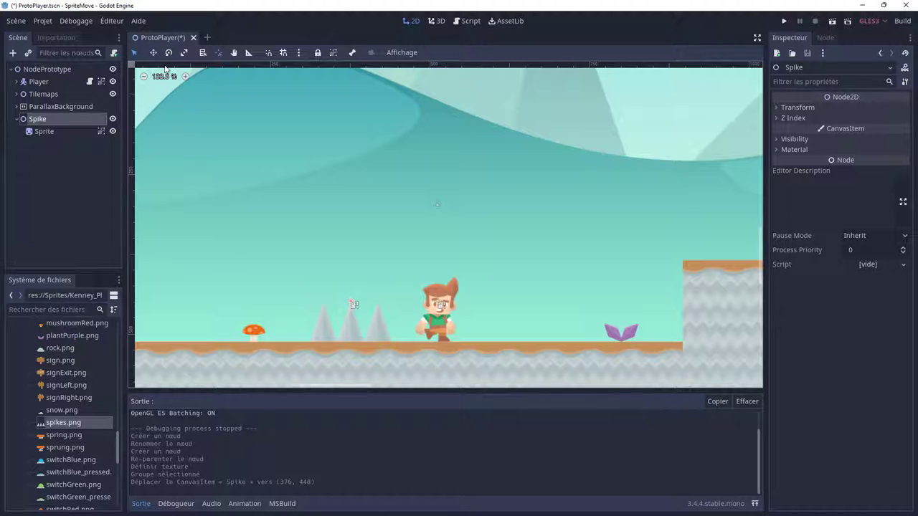
{"action": "left_click", "coordinate": [41, 132]}
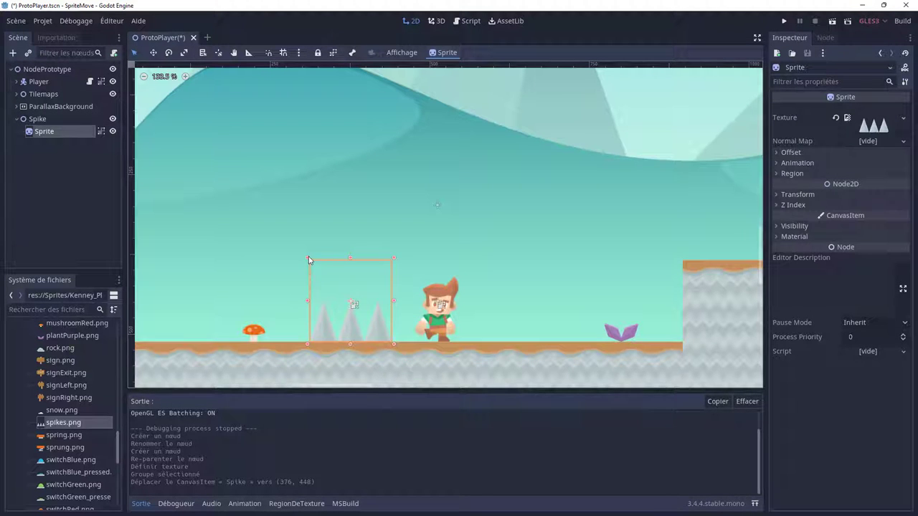
{"action": "left_click_drag", "start_coordinate": [307, 258], "coordinate": [339, 291]}
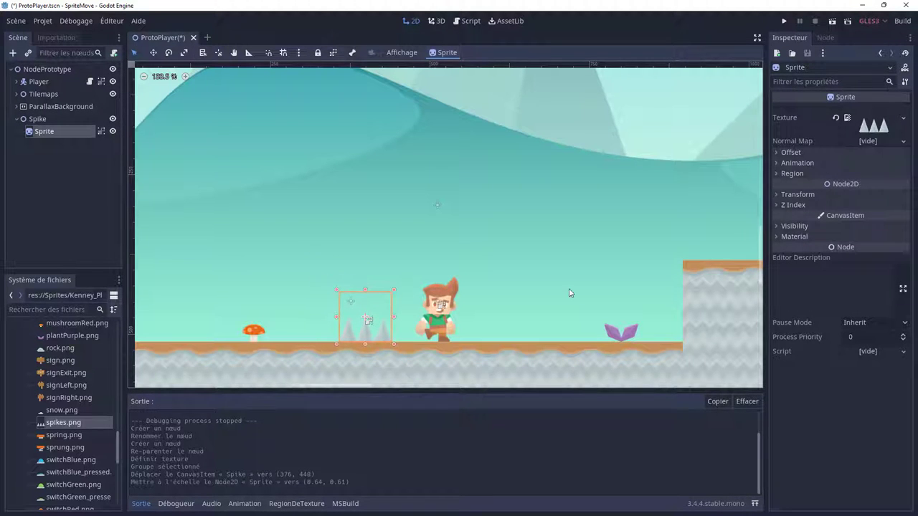
Step: Add a KinematicBody2D child under the Spike node, found by searching 'kinem'
{"action": "right_click", "coordinate": [52, 134]}
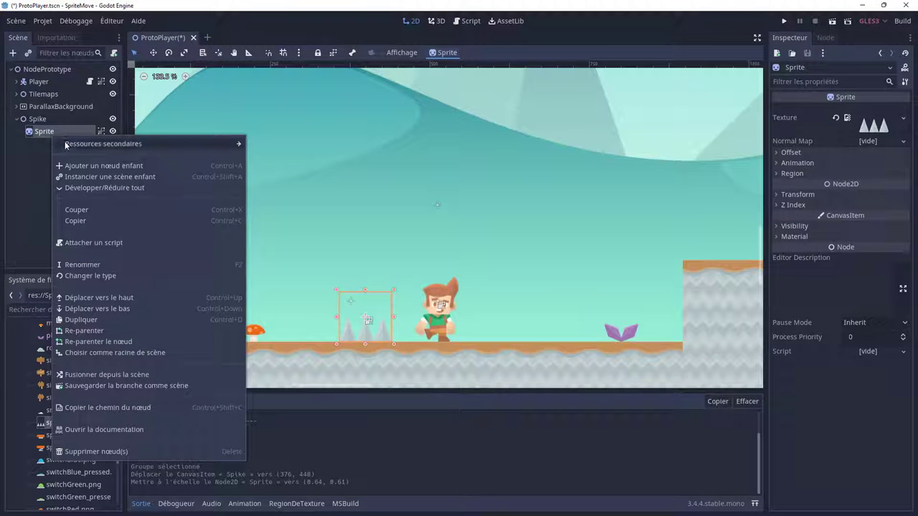
{"action": "left_click", "coordinate": [51, 126]}
{"action": "right_click", "coordinate": [51, 126]}
{"action": "left_click", "coordinate": [64, 131]}
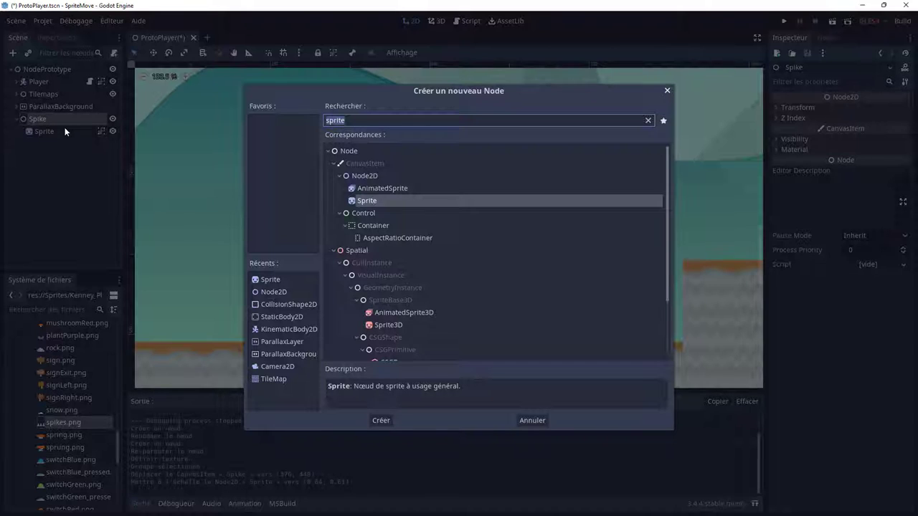
{"action": "type", "text": "kin"}
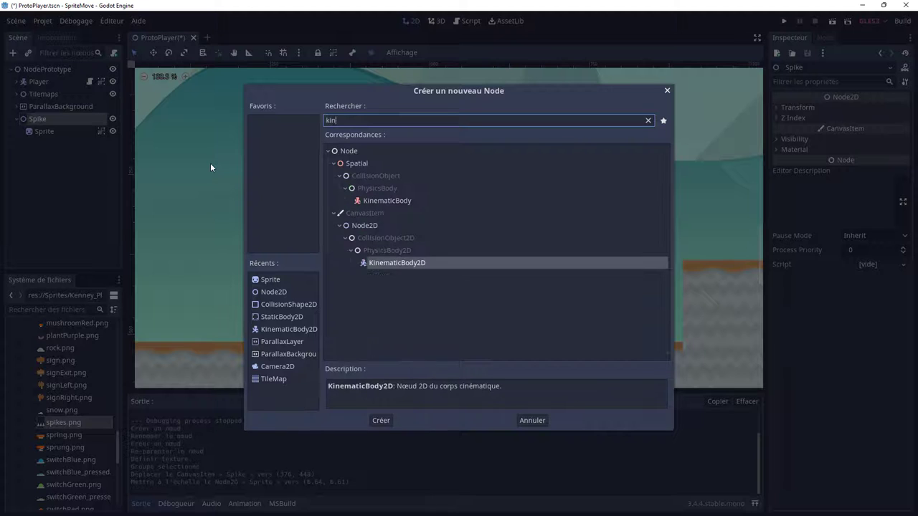
{"action": "type", "text": "em"}
{"action": "double_click", "coordinate": [410, 263]}
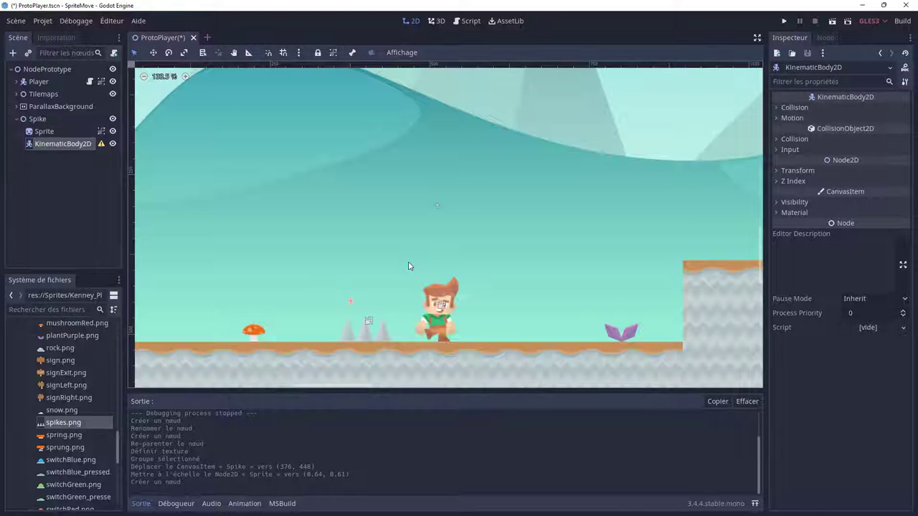
Step: Add a CollisionShape2D child under the KinematicBody2D
{"action": "right_click", "coordinate": [81, 145]}
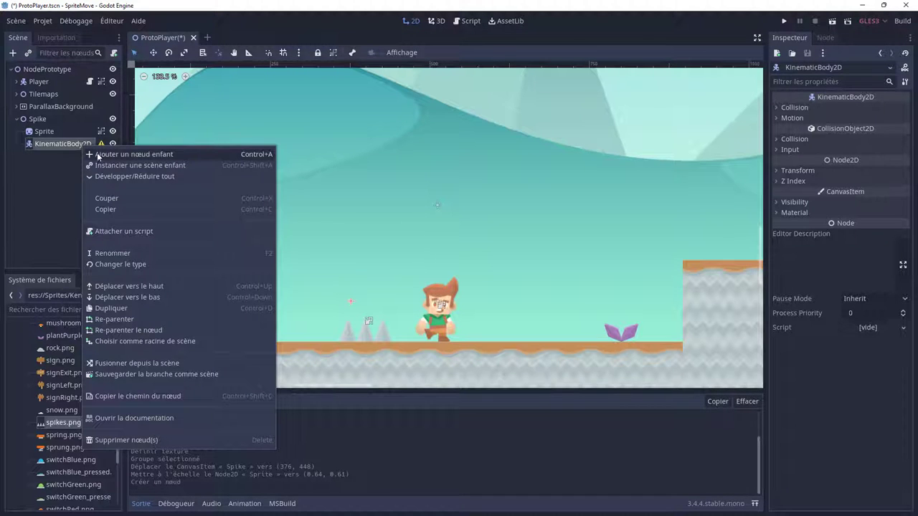
{"action": "left_click", "coordinate": [86, 154]}
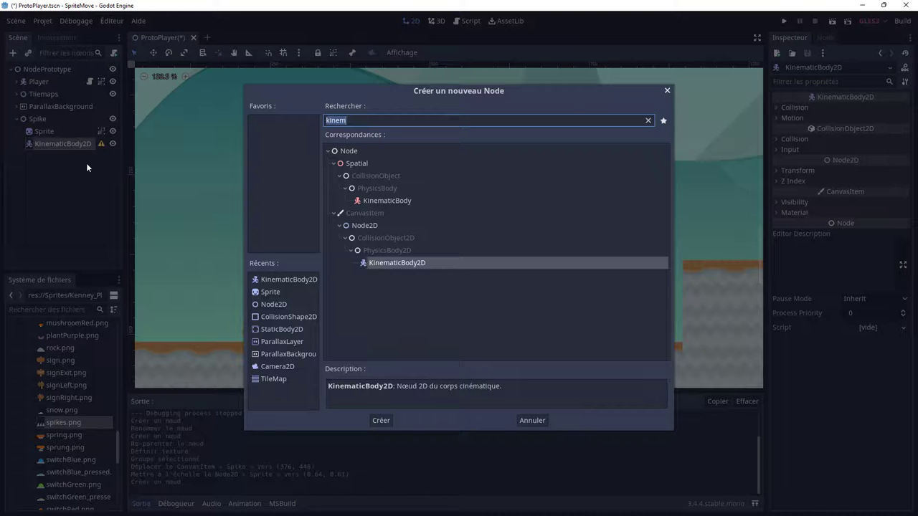
{"action": "type", "text": "collide"}
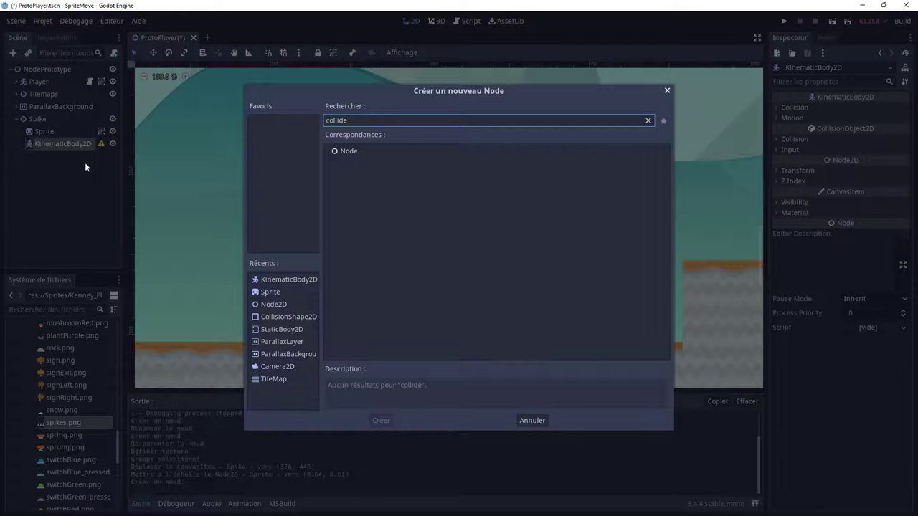
{"action": "key", "text": "BackSpace"}
{"action": "key", "text": "BackSpace"}
{"action": "key", "text": "BackSpace"}
{"action": "key", "text": "BackSpace"}
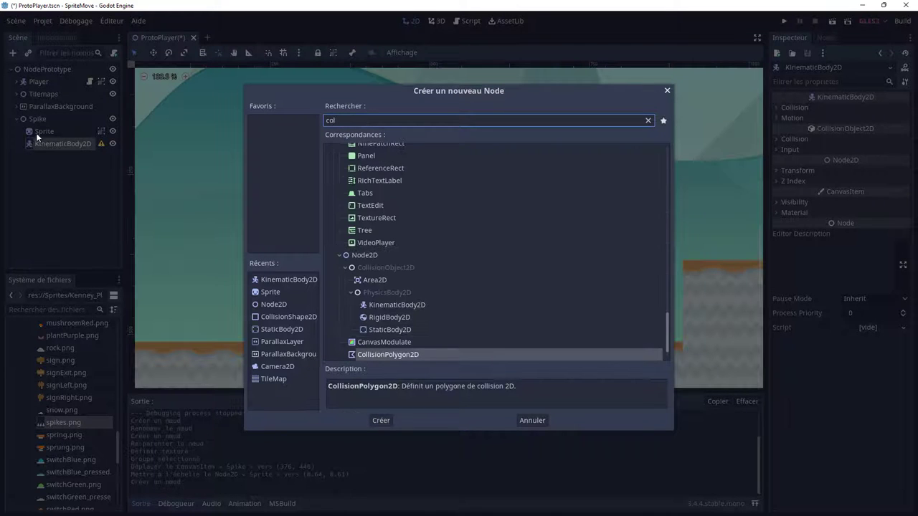
{"action": "scroll", "coordinate": [375, 325], "scroll_direction": "down", "scroll_amount": 1}
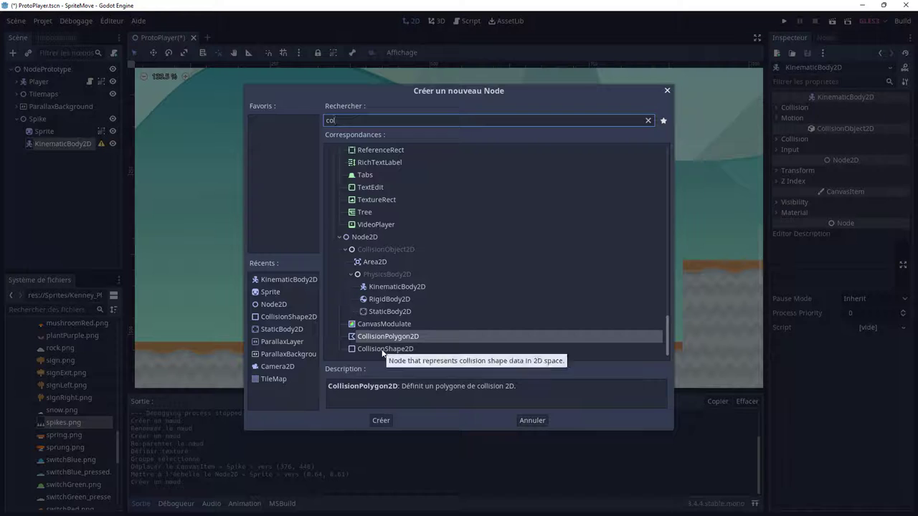
{"action": "double_click", "coordinate": [381, 349]}
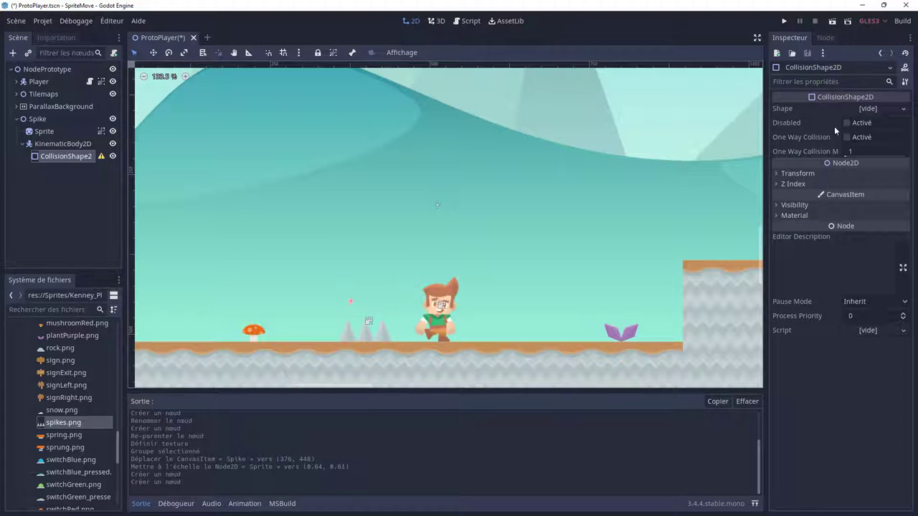
Step: Give the CollisionShape2D a new RectangleShape2D covering all three spikes, then save and run the game
{"action": "left_click", "coordinate": [879, 109]}
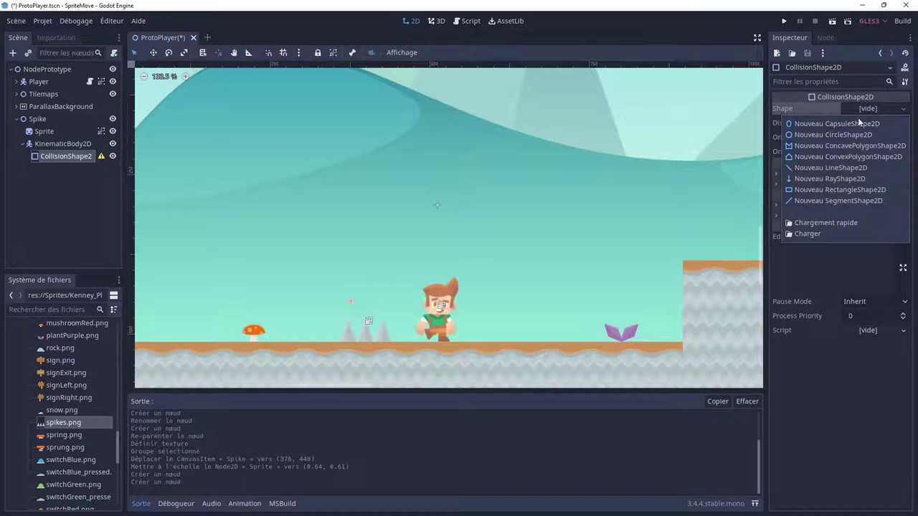
{"action": "left_click", "coordinate": [819, 190]}
{"action": "scroll", "coordinate": [412, 343], "scroll_direction": "up", "scroll_amount": 1}
{"action": "scroll", "coordinate": [412, 342], "scroll_direction": "up", "scroll_amount": 1}
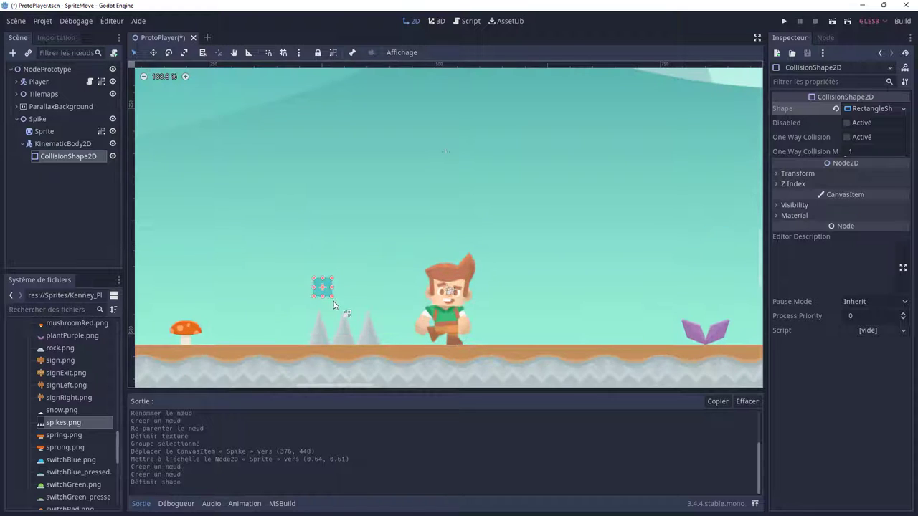
{"action": "mouse_move", "coordinate": [314, 300]}
{"action": "left_mouse_down"}
{"action": "mouse_move", "coordinate": [316, 337]}
{"action": "mouse_move", "coordinate": [306, 344]}
{"action": "left_mouse_up"}
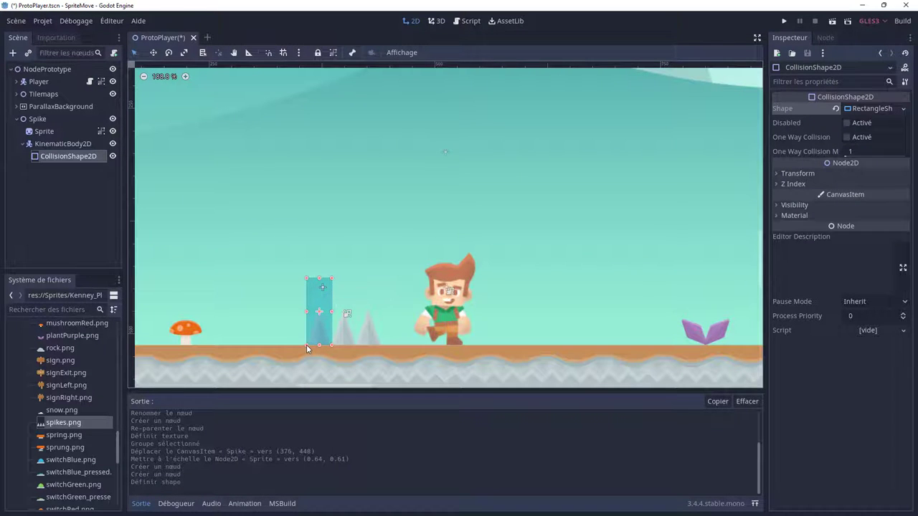
{"action": "left_click_drag", "start_coordinate": [332, 280], "coordinate": [385, 310]}
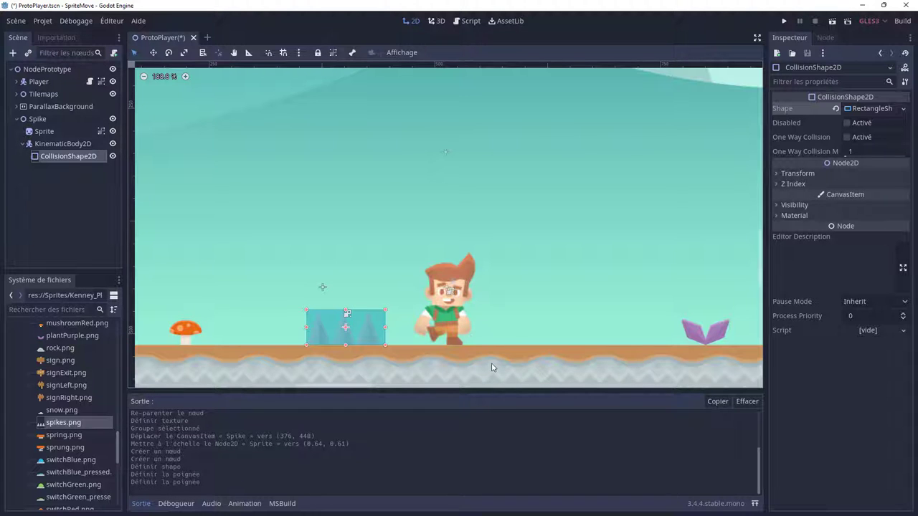
{"action": "left_click", "coordinate": [784, 23]}
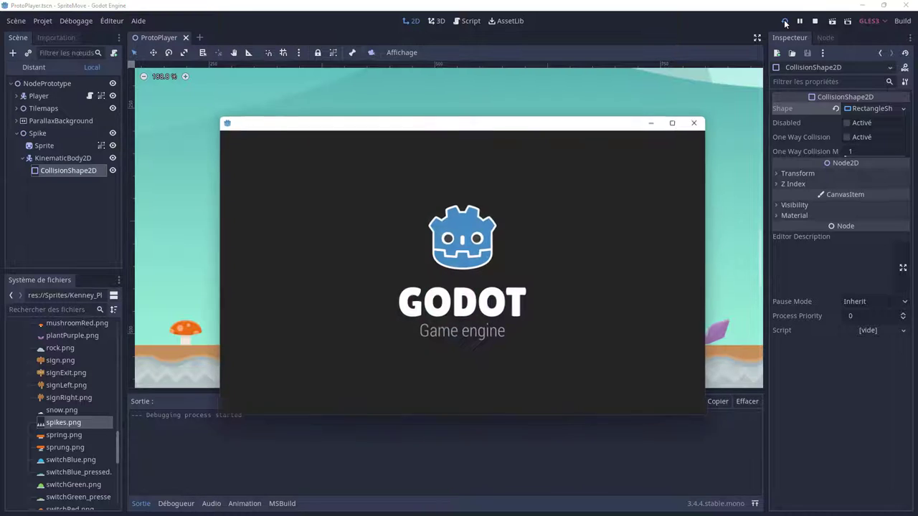
{"action": "key", "text": "Right"}
{"action": "key", "text": "Left"}
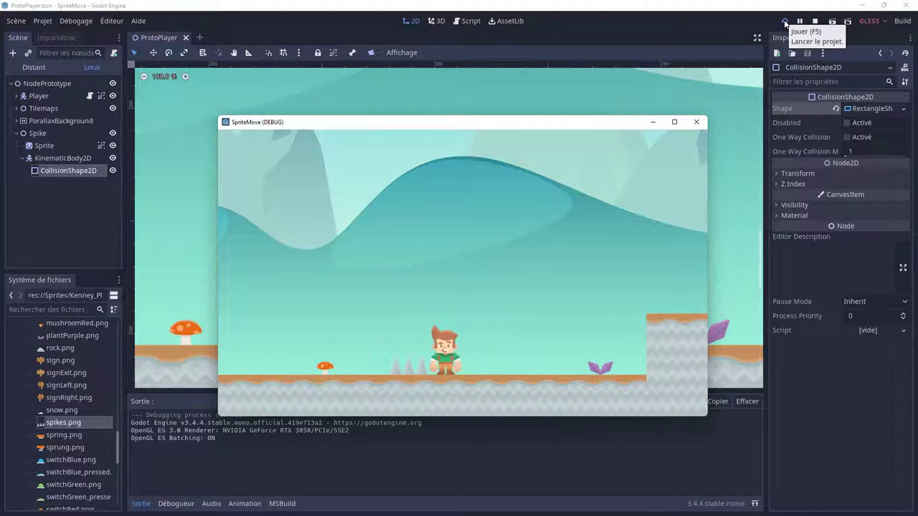
{"action": "key", "text": "Up"}
{"action": "key", "text": "Right"}
{"action": "key", "text": "Left"}
{"action": "key", "text": "Left"}
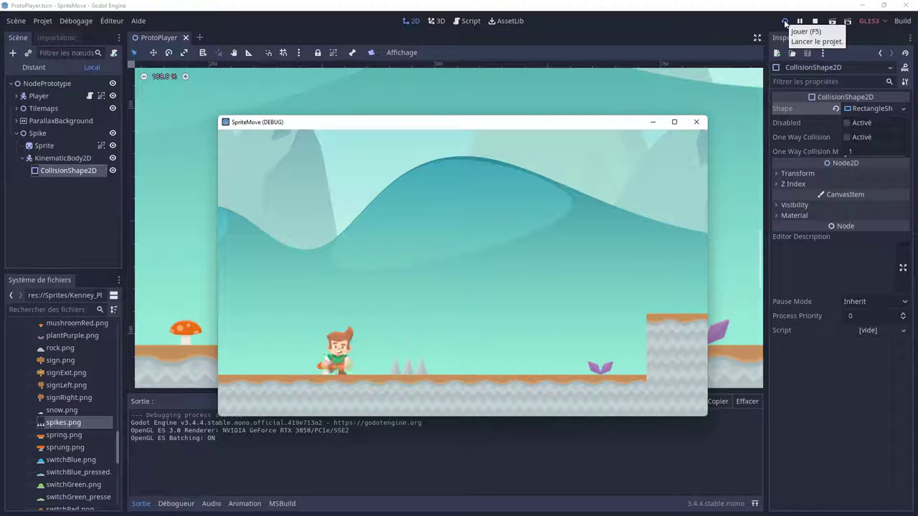
{"action": "key", "text": "Right"}
{"action": "key", "text": "Up"}
{"action": "key", "text": "Left"}
{"action": "key", "text": "Right"}
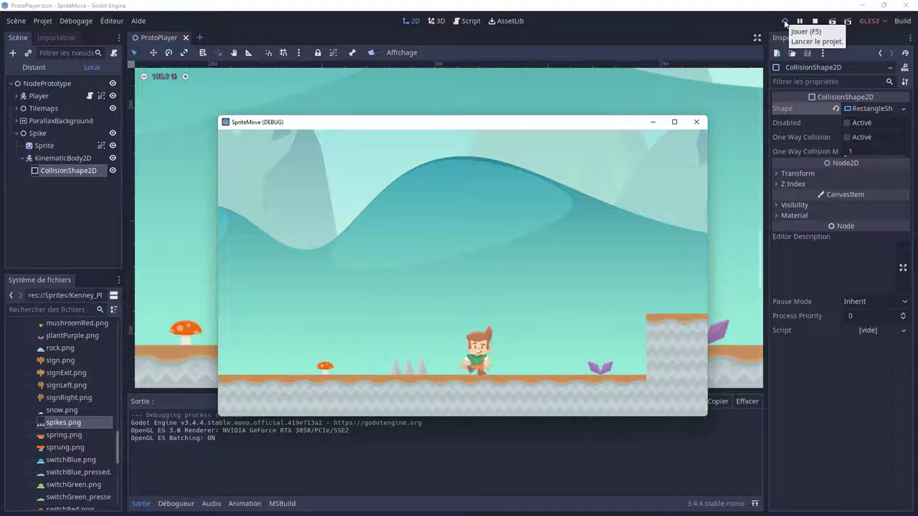
{"action": "left_click", "coordinate": [697, 122]}
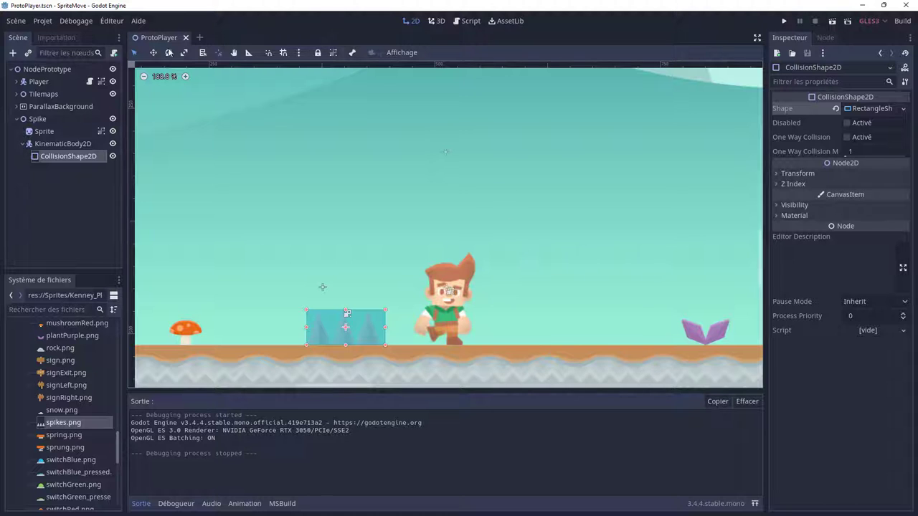
Step: Open Player.cs in Visual Studio, reload its external changes, and highlight the MoveAndSlide line
{"action": "left_click", "coordinate": [89, 82]}
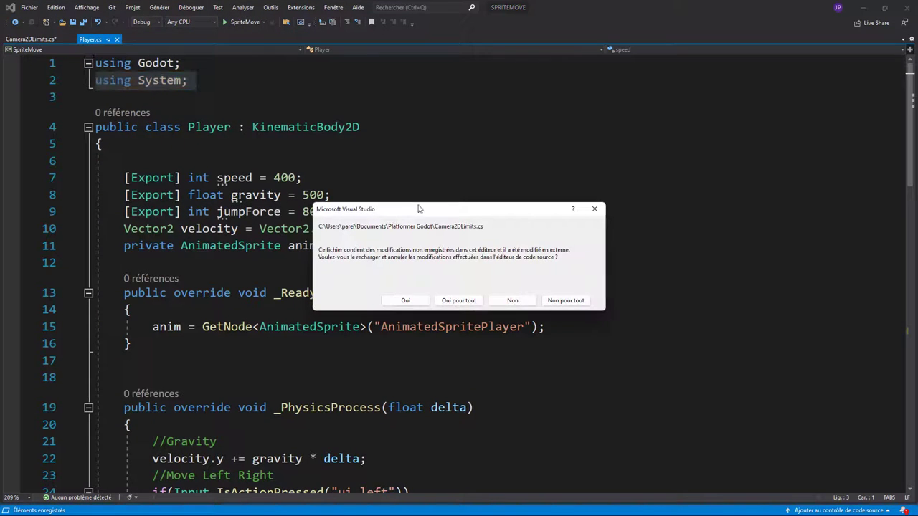
{"action": "left_click", "coordinate": [413, 305]}
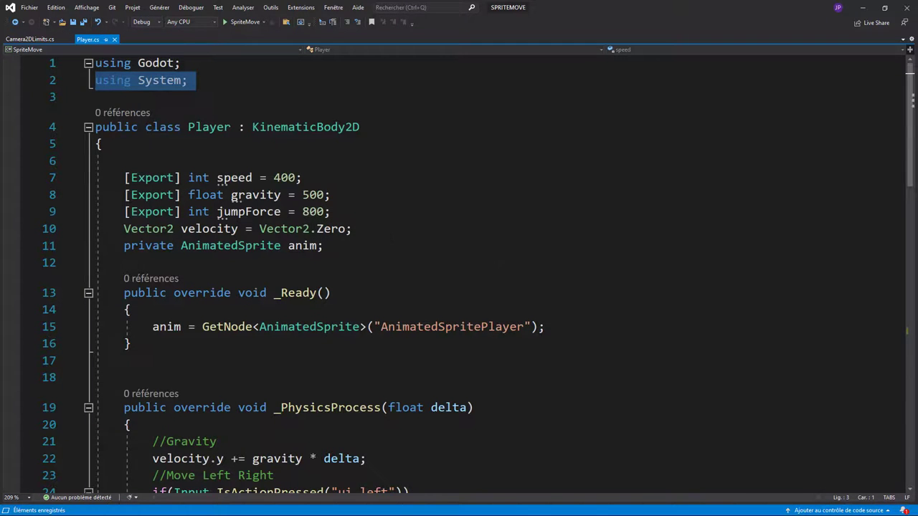
{"action": "scroll", "coordinate": [431, 287], "scroll_direction": "down", "scroll_amount": 6}
{"action": "scroll", "coordinate": [430, 287], "scroll_direction": "down", "scroll_amount": 3}
{"action": "scroll", "coordinate": [459, 272], "scroll_direction": "up", "scroll_amount": 3}
{"action": "scroll", "coordinate": [459, 272], "scroll_direction": "up", "scroll_amount": 4}
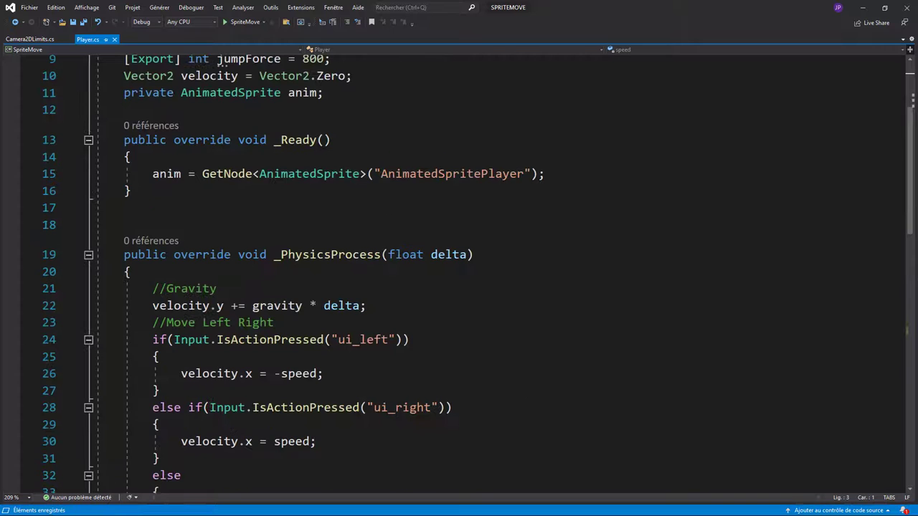
{"action": "scroll", "coordinate": [459, 272], "scroll_direction": "down", "scroll_amount": 5}
{"action": "scroll", "coordinate": [406, 262], "scroll_direction": "down", "scroll_amount": 2}
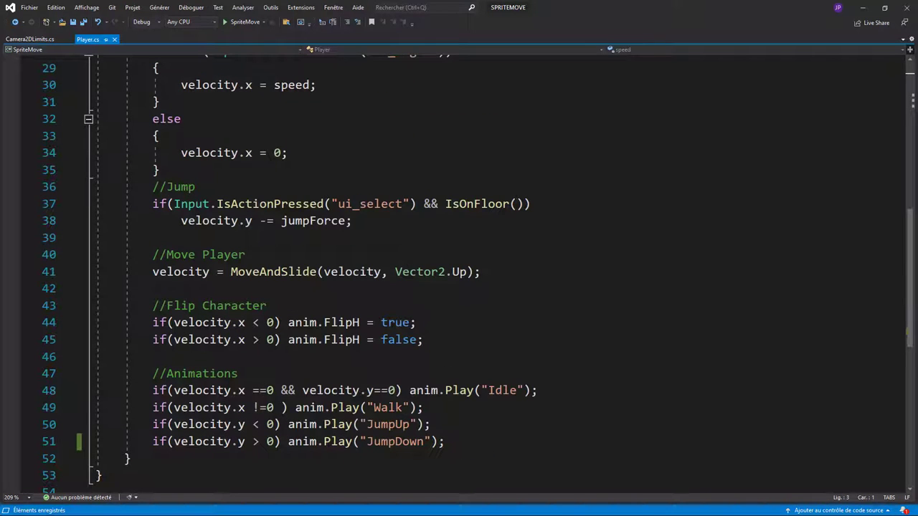
{"action": "left_click_drag", "start_coordinate": [153, 272], "coordinate": [481, 272]}
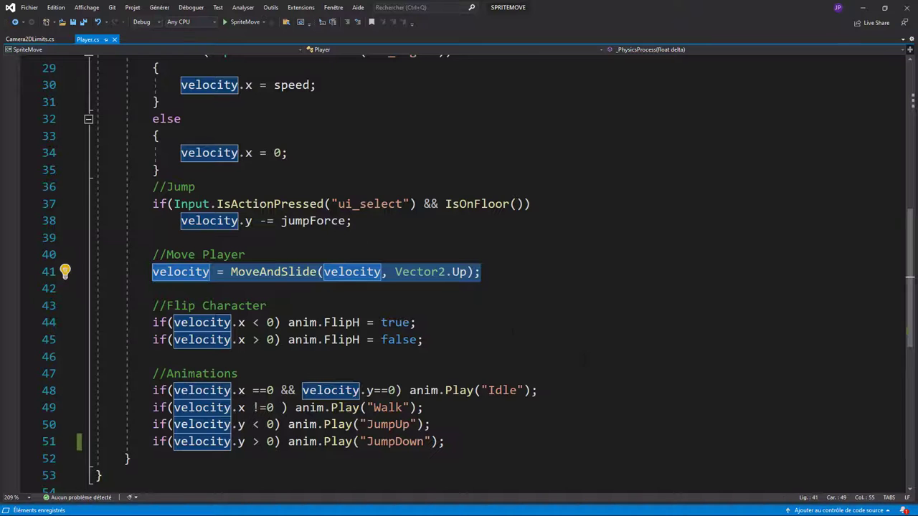
{"action": "scroll", "coordinate": [459, 273], "scroll_direction": "down", "scroll_amount": 3}
Step: After the animation code on line 51, insert a //Colission comment with a new line beneath
{"action": "left_click", "coordinate": [444, 289]}
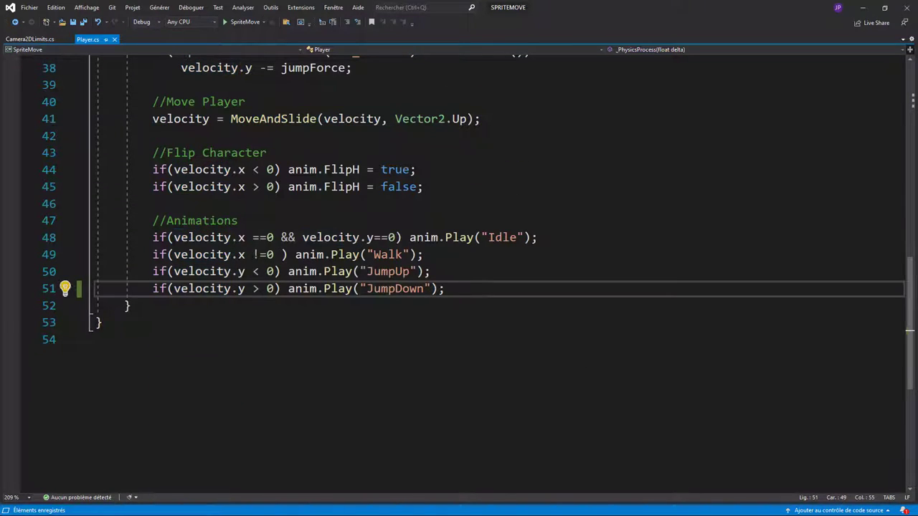
{"action": "key", "text": "Return"}
{"action": "key", "text": "Return"}
{"action": "type", "text": "//"}
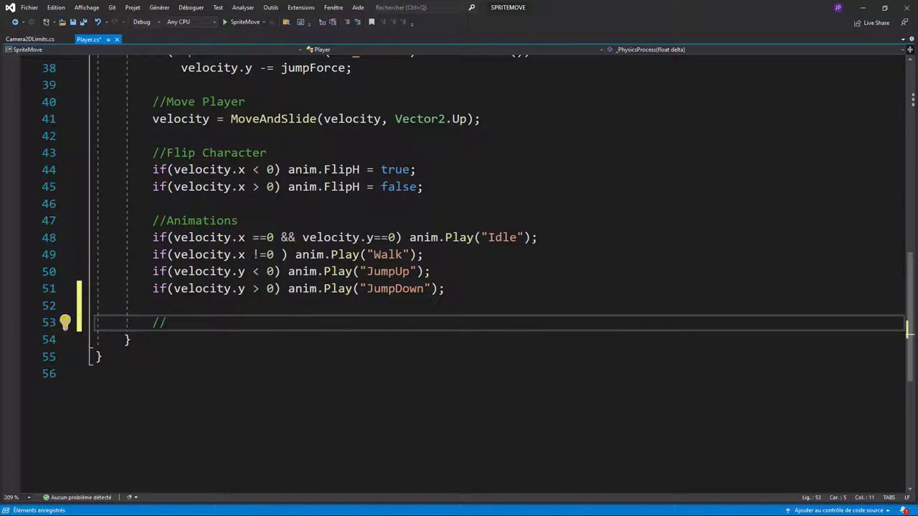
{"action": "type", "text": "Colission"}
{"action": "key", "text": "Return"}
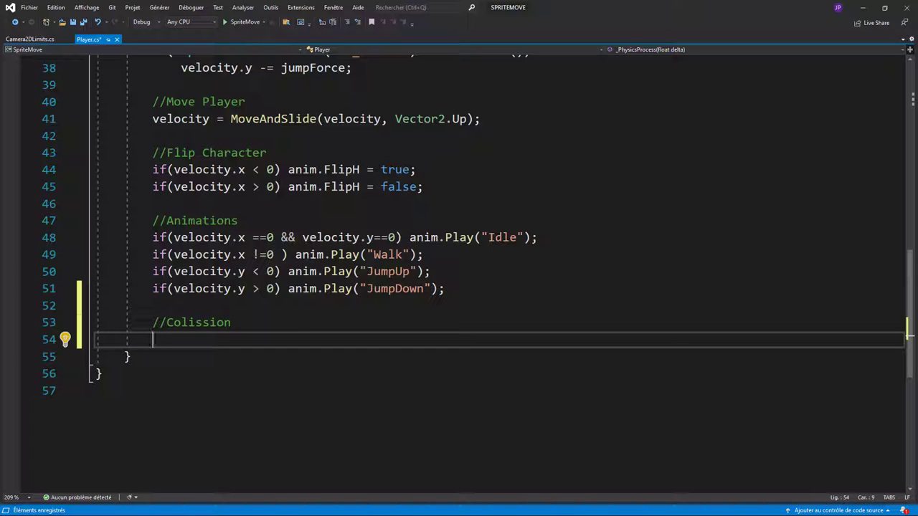
Step: Write a for loop that iterates up to GetSlideCount()
{"action": "type", "text": "for"}
{"action": "key", "text": "Tab"}
{"action": "key", "text": "Tab"}
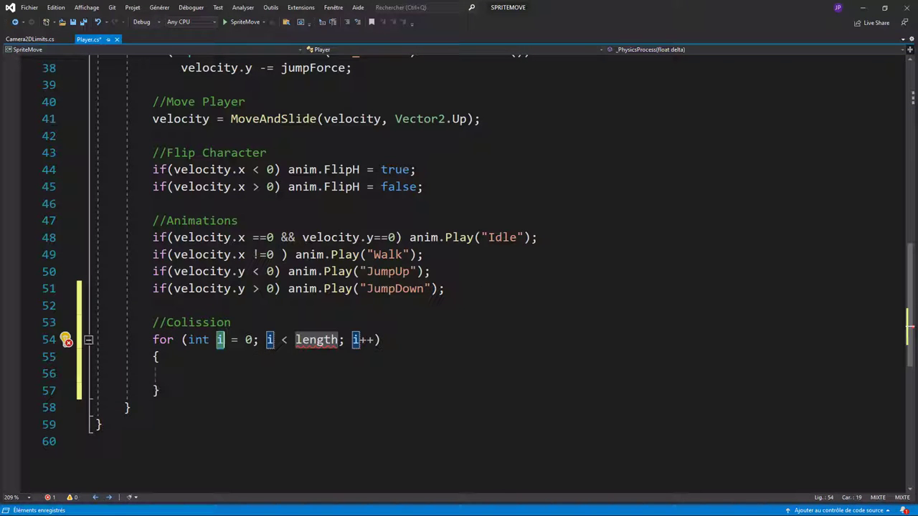
{"action": "key", "text": "Tab"}
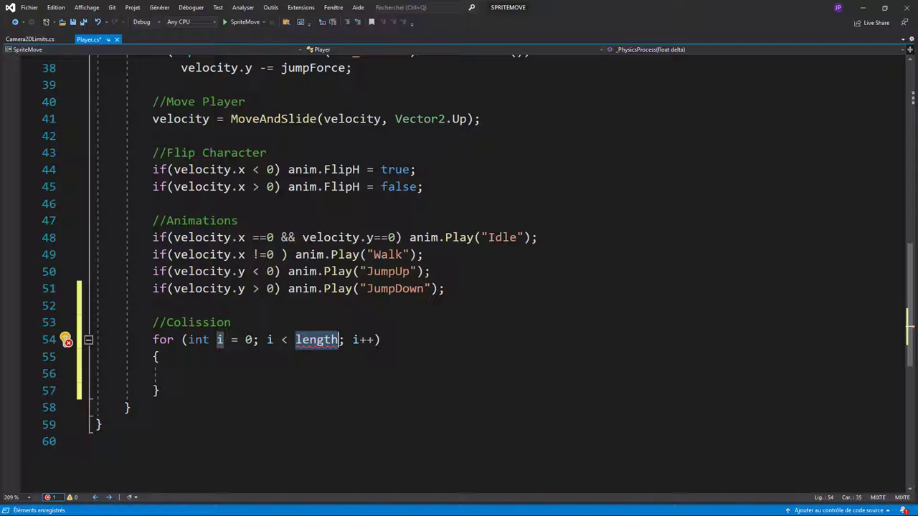
{"action": "type", "text": "getsl"}
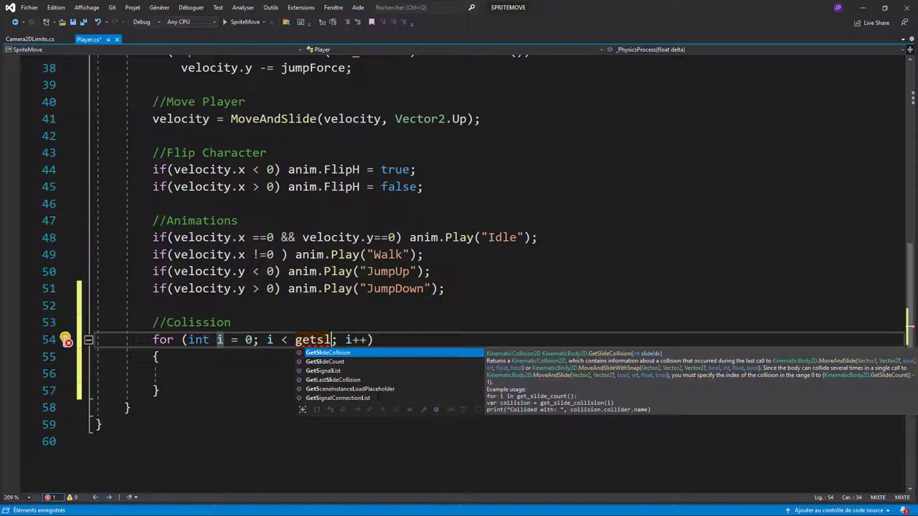
{"action": "key", "text": "Down"}
{"action": "key", "text": "Tab"}
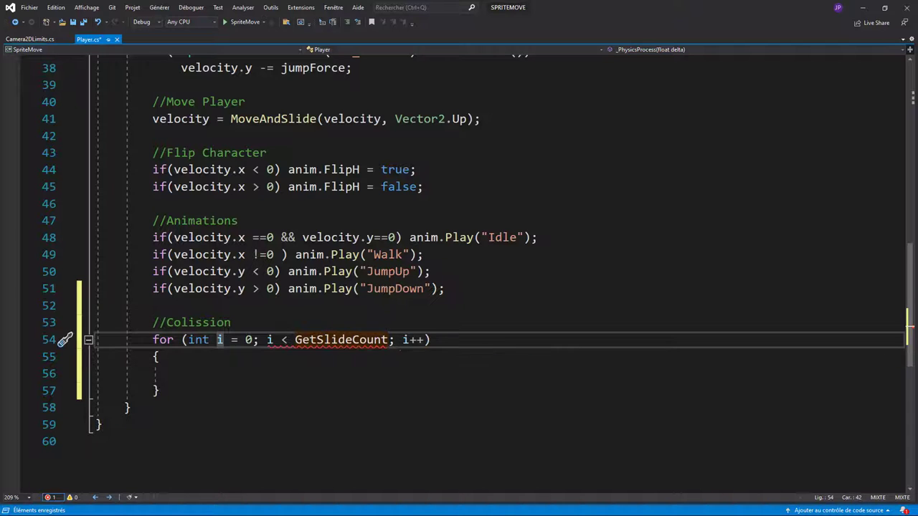
{"action": "type", "text": "()"}
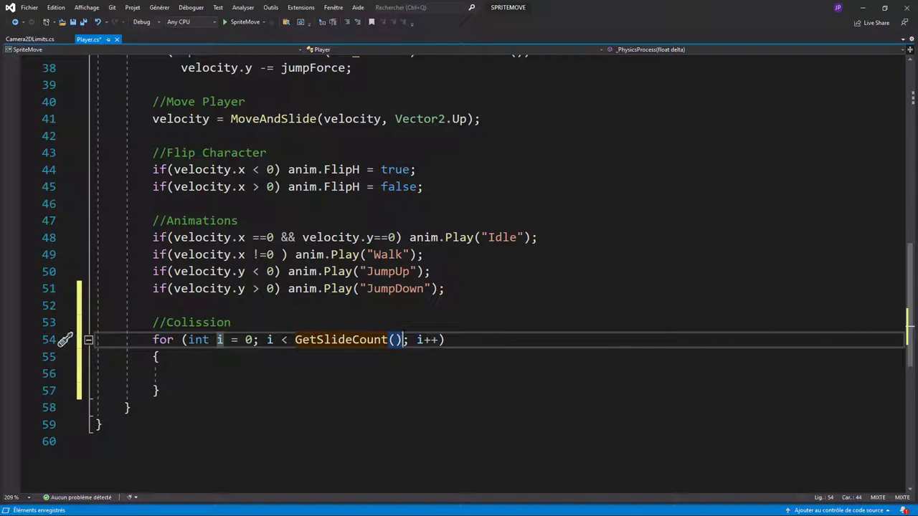
Step: In the loop body, add var collision = GetSlideCollision(i); and start a new line
{"action": "left_click", "coordinate": [180, 373]}
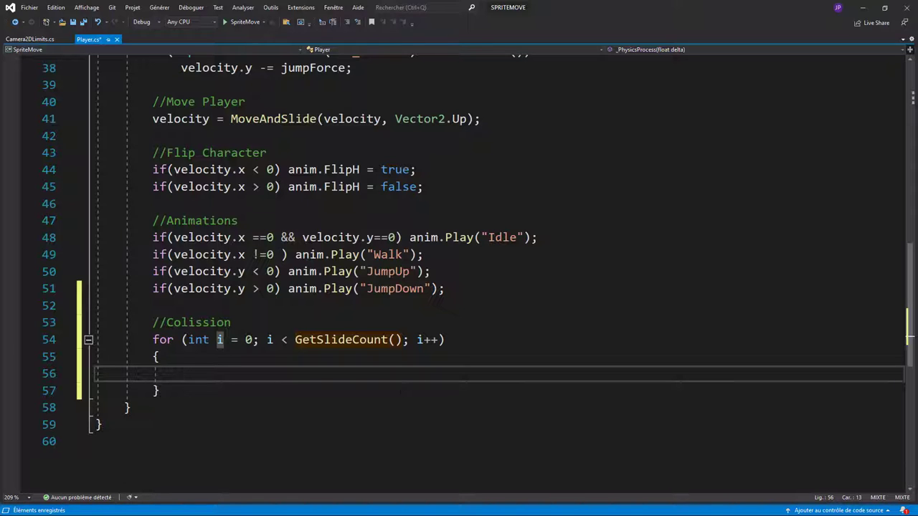
{"action": "type", "text": "var"}
{"action": "type", "text": " collision"}
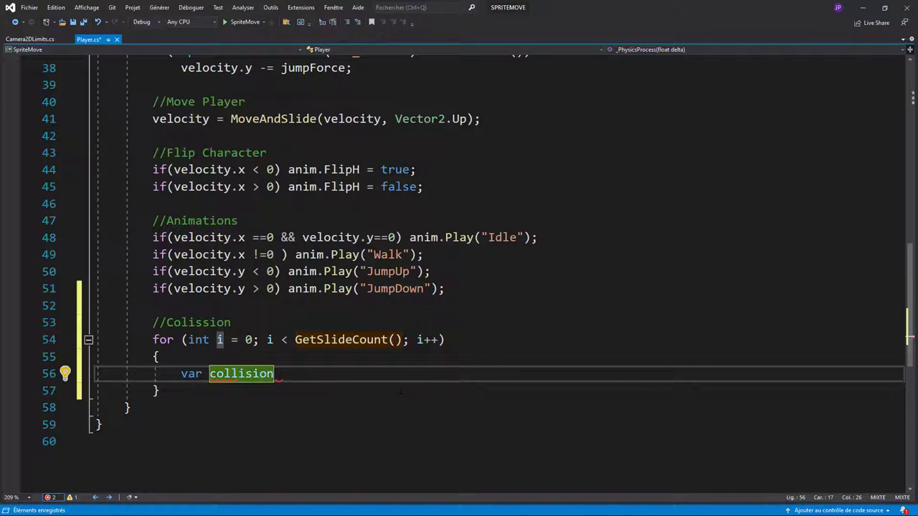
{"action": "type", "text": " = Get"}
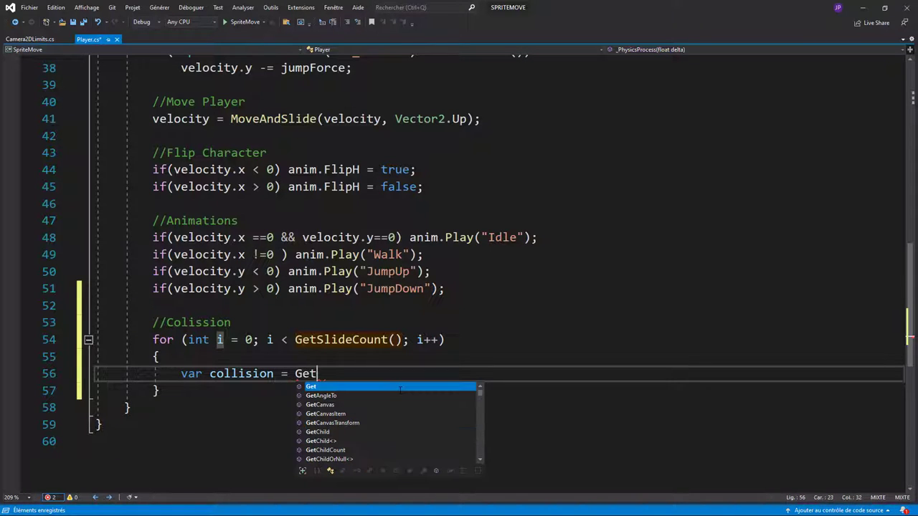
{"action": "type", "text": "Sl"}
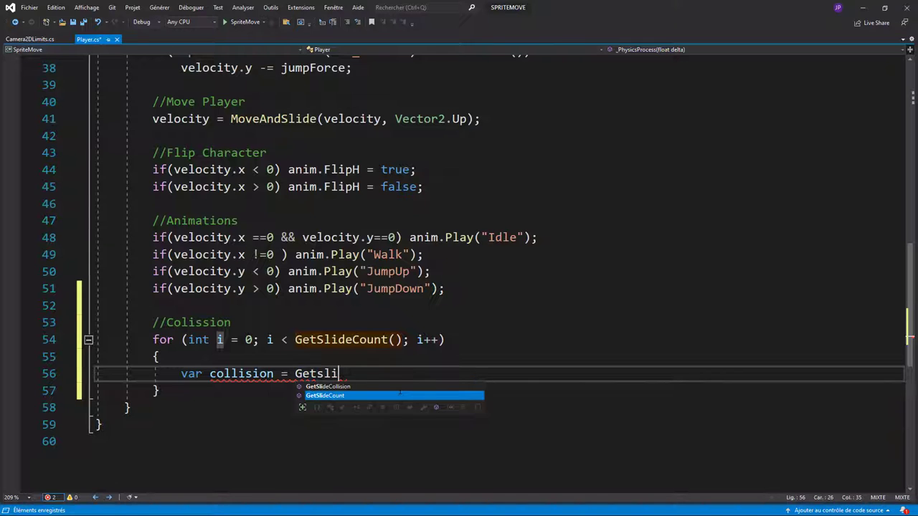
{"action": "key", "text": "Tab"}
{"action": "type", "text": "(i"}
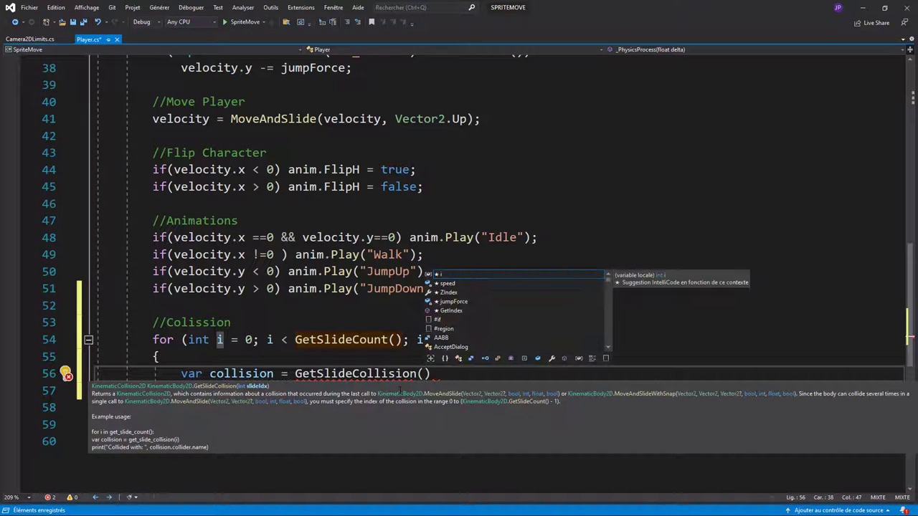
{"action": "type", "text": ")"}
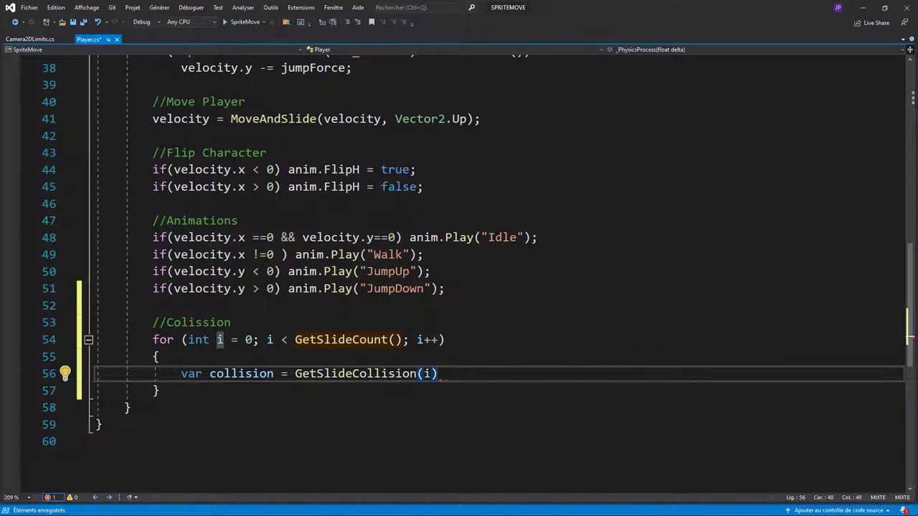
{"action": "type", "text": ";"}
{"action": "key", "text": "Return"}
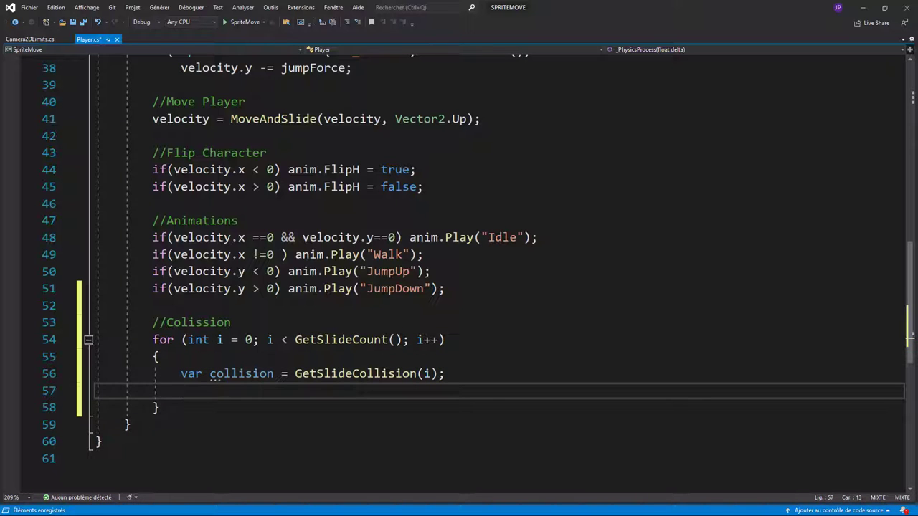
Step: Start line 57 as GD.Print("Collision avec " + (Node)collision.Collider using IntelliSense
{"action": "type", "text": "G"}
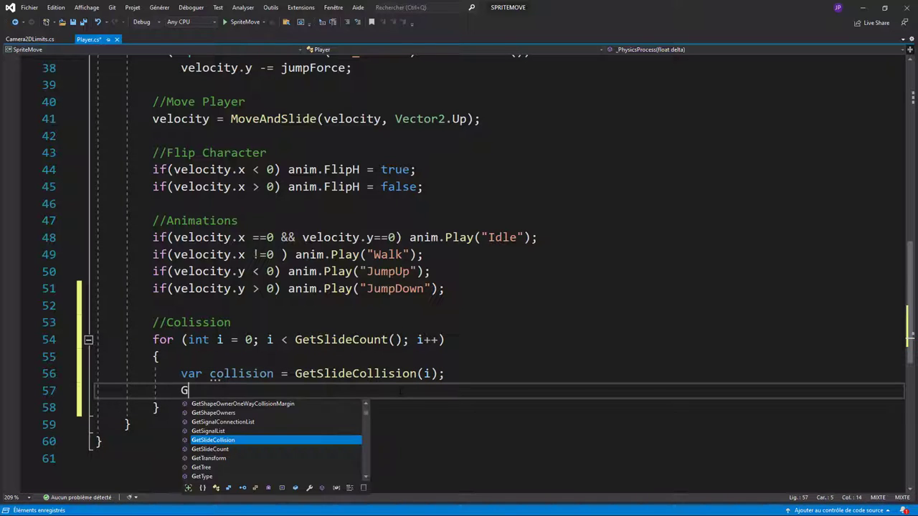
{"action": "type", "text": "D.print"}
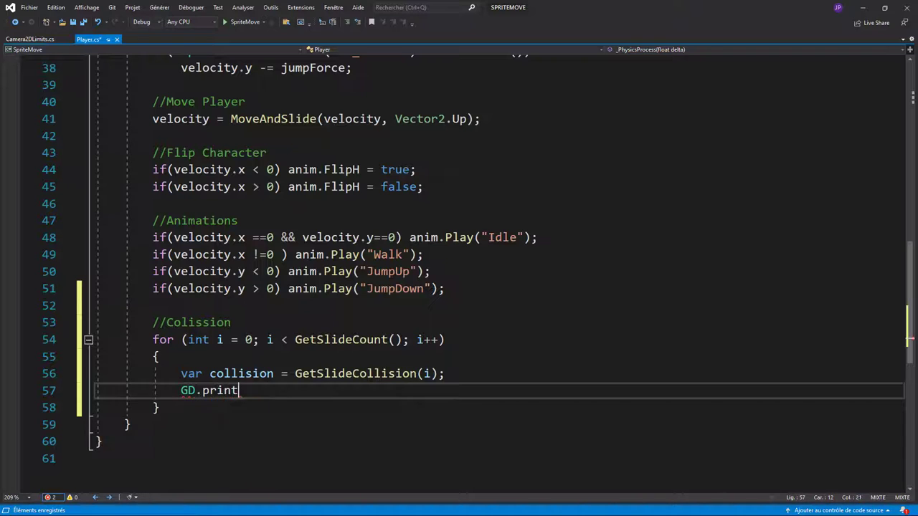
{"action": "type", "text": "("}
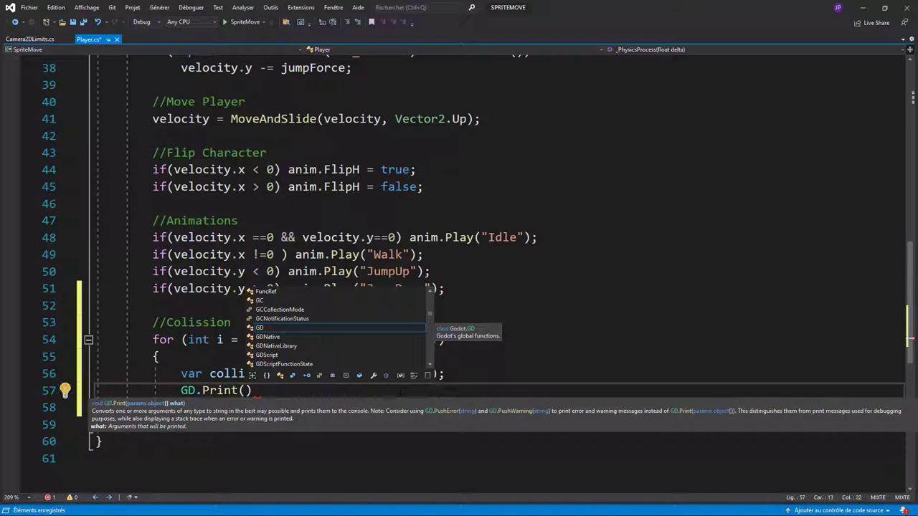
{"action": "type", "text": "\""}
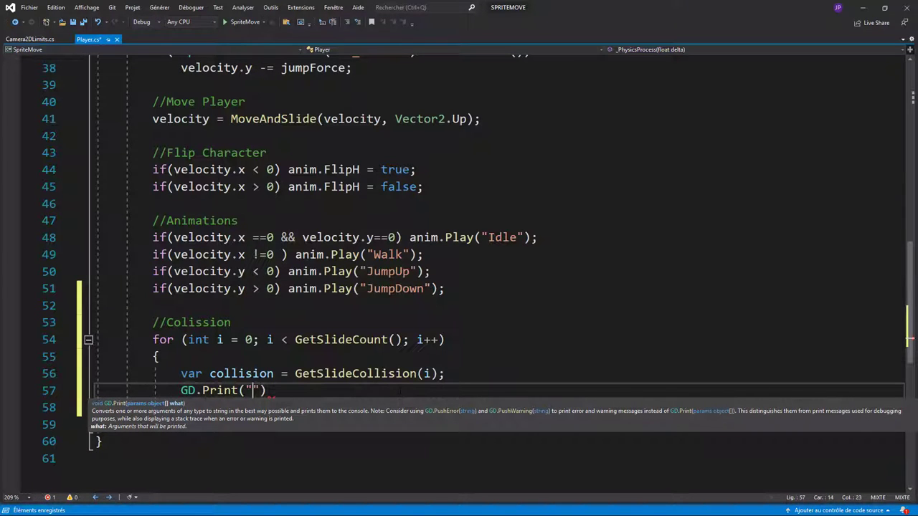
{"action": "type", "text": "Collisio"}
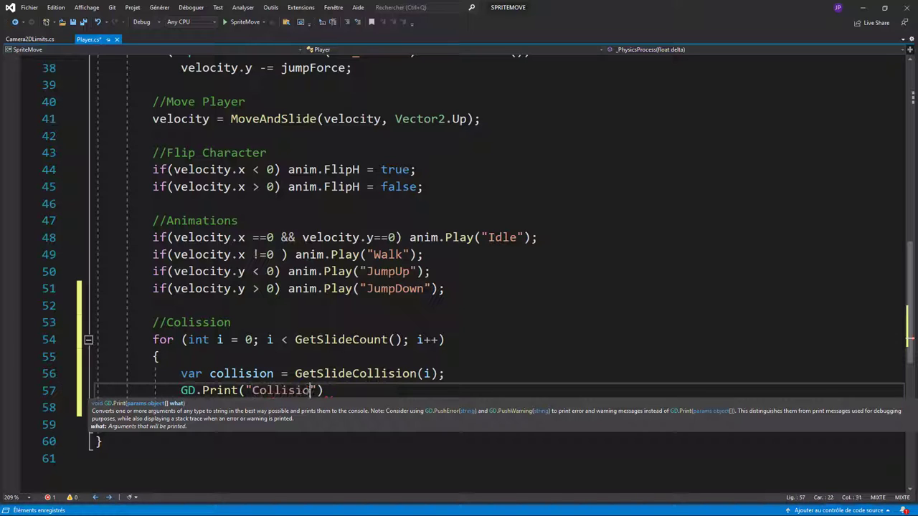
{"action": "type", "text": "n avec \""}
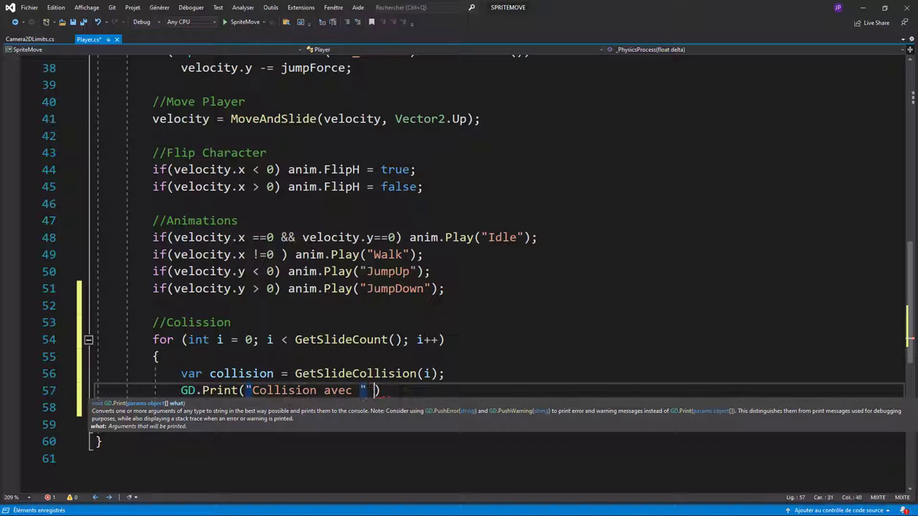
{"action": "type", "text": " +"}
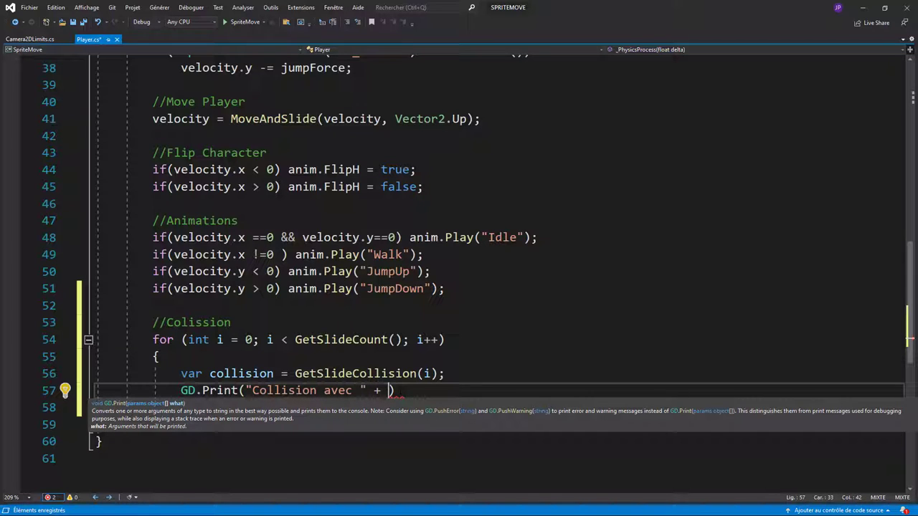
{"action": "type", "text": "co"}
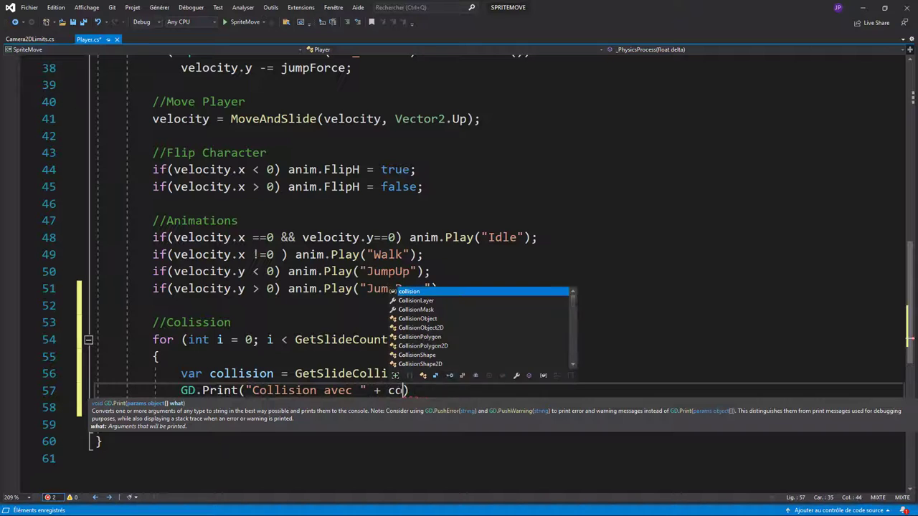
{"action": "type", "text": "ll"}
{"action": "key", "text": "Tab"}
{"action": "type", "text": "."}
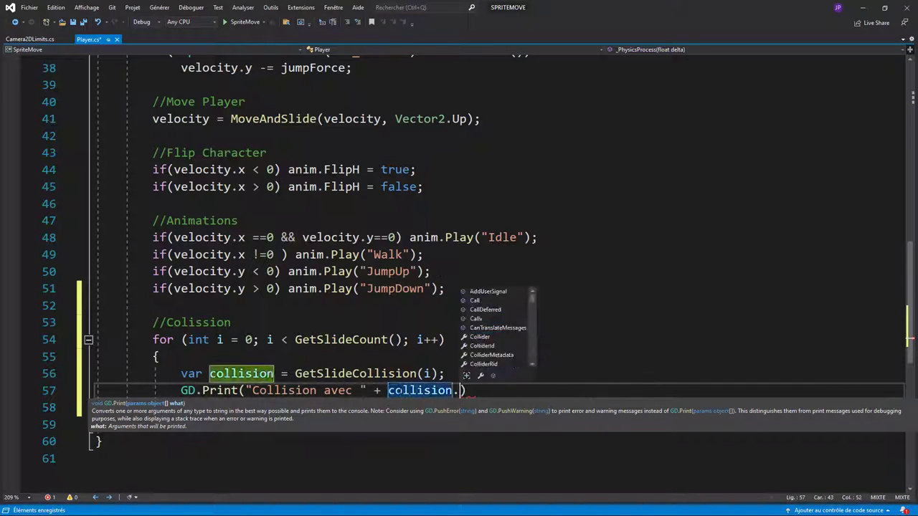
{"action": "type", "text": "co"}
{"action": "key", "text": "Tab"}
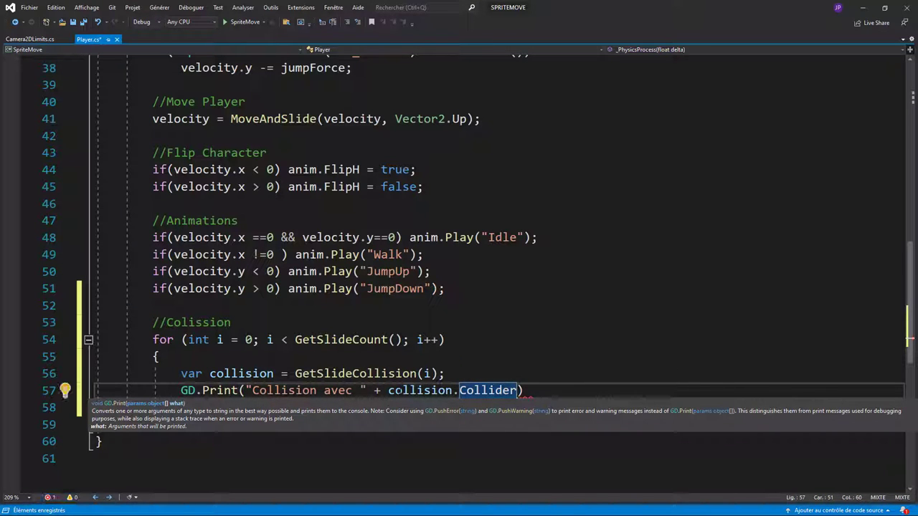
{"action": "key", "text": "Left"}
{"action": "key", "text": "Left"}
{"action": "key", "text": "Left"}
{"action": "key", "text": "Left"}
{"action": "key", "text": "Left"}
{"action": "key", "text": "Left"}
{"action": "key", "text": "Left"}
{"action": "key", "text": "Left"}
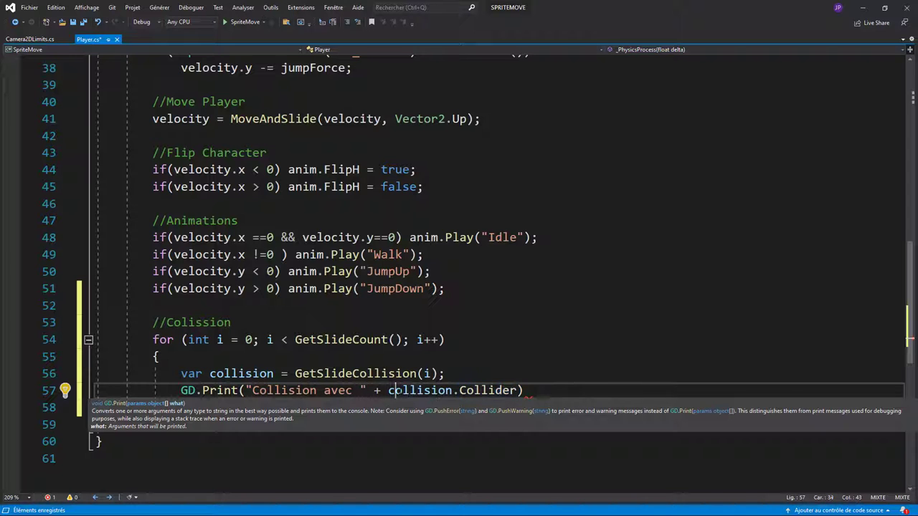
{"action": "key", "text": "Left"}
{"action": "key", "text": "Left"}
{"action": "type", "text": "("}
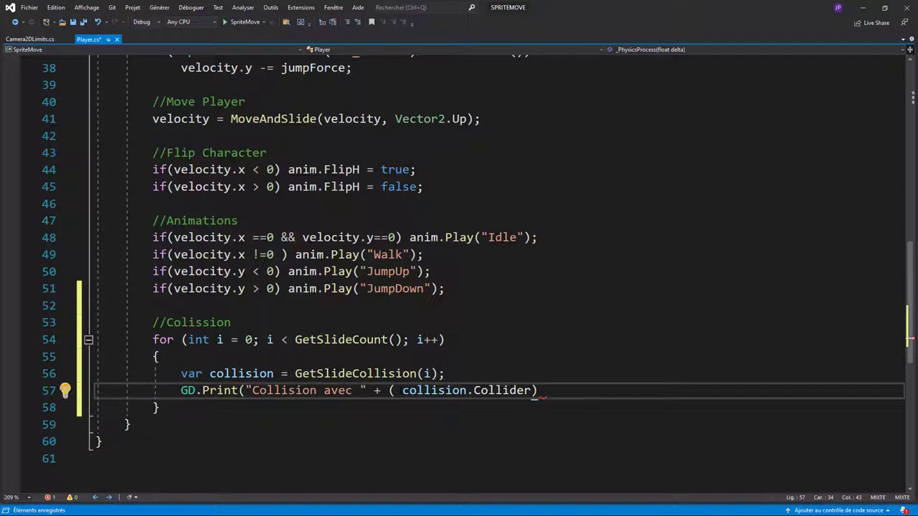
{"action": "type", "text": "Node)"}
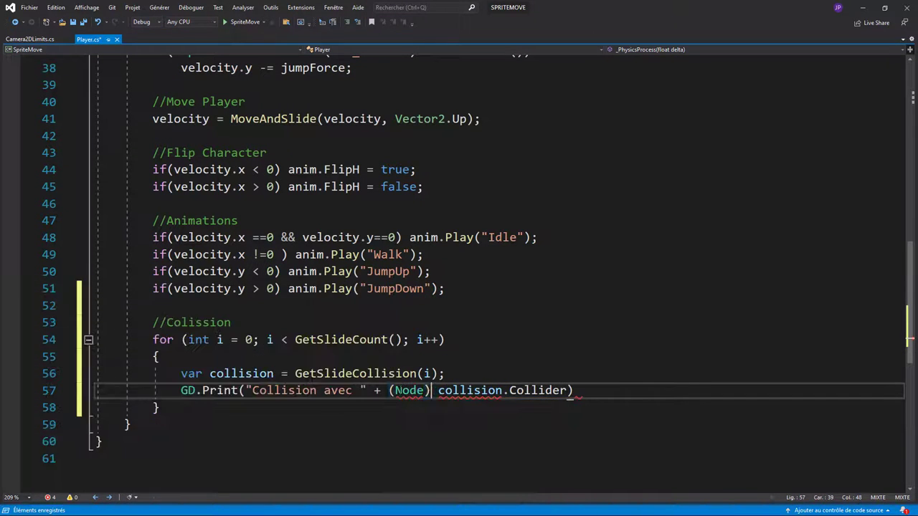
{"action": "key", "text": "Delete"}
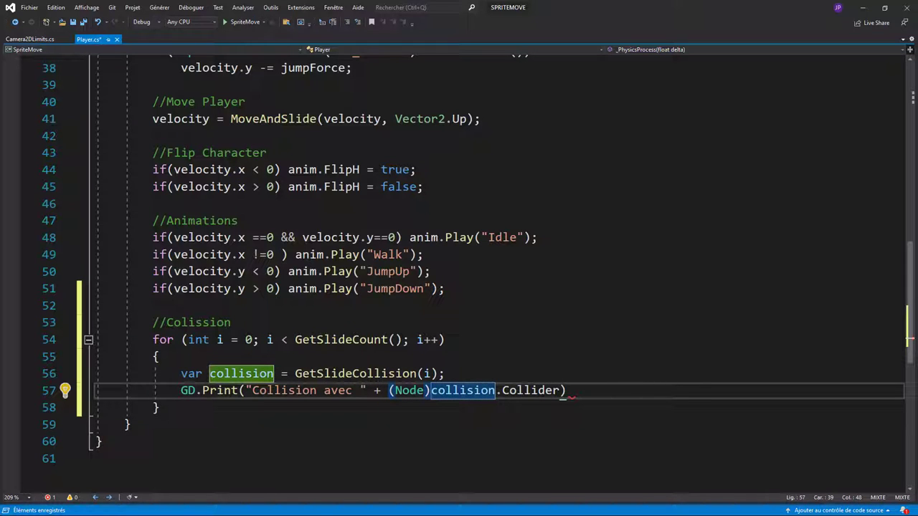
Step: Wrap the collider cast in parentheses, append .Name);, and save Player.cs
{"action": "mouse_move", "coordinate": [564, 398]}
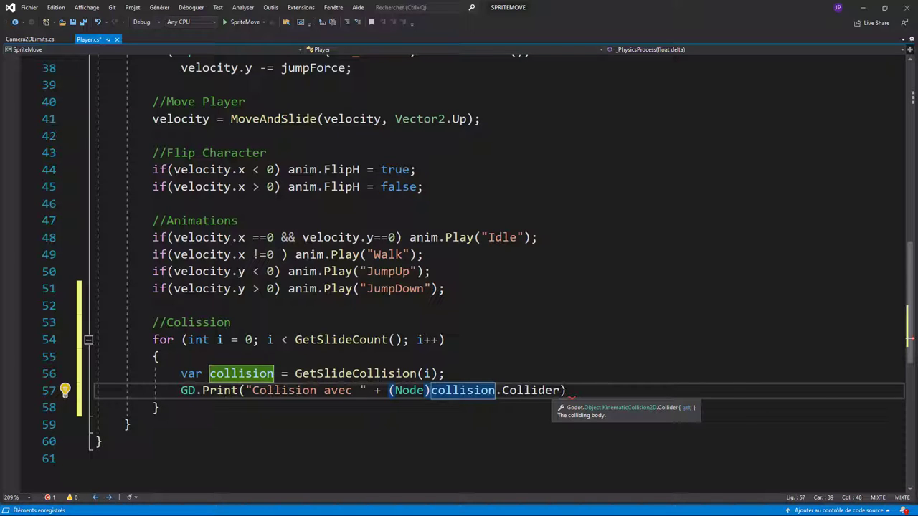
{"action": "left_click", "coordinate": [567, 390]}
{"action": "type", "text": ".n"}
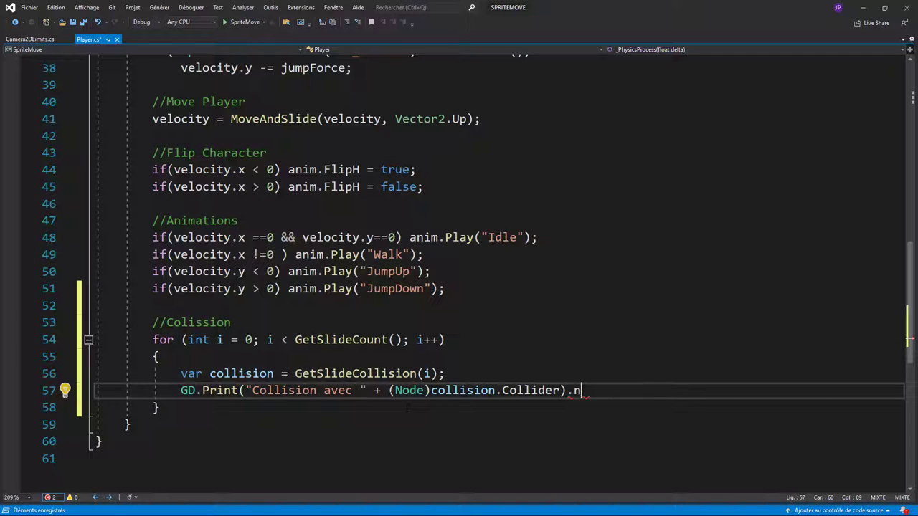
{"action": "left_click", "coordinate": [389, 390]}
{"action": "type", "text": "("}
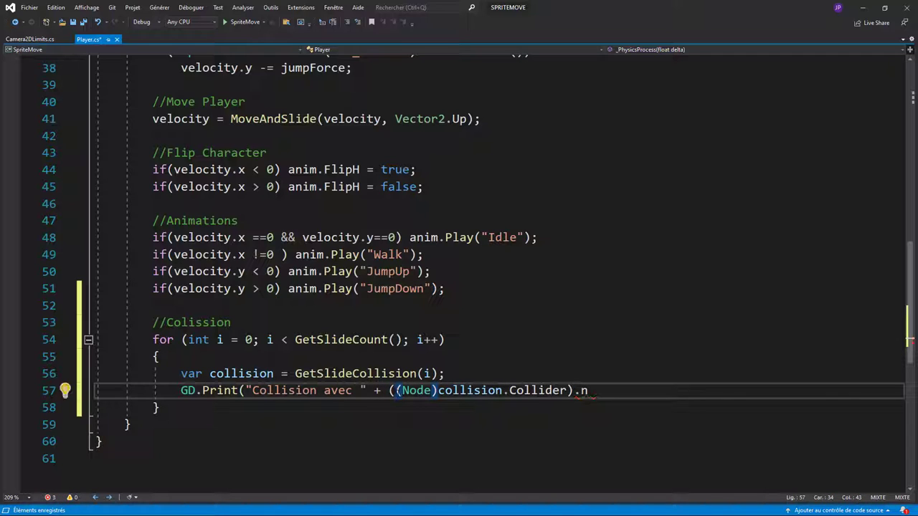
{"action": "left_click", "coordinate": [587, 390]}
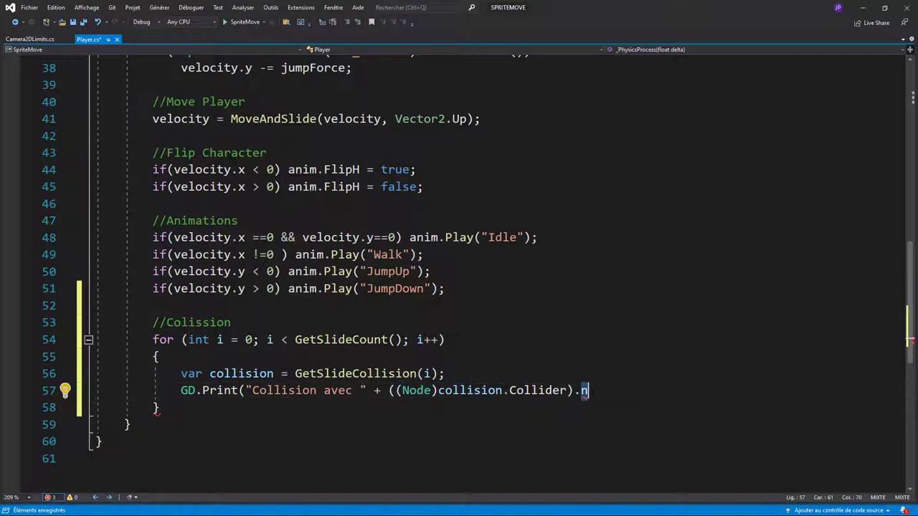
{"action": "key", "text": "BackSpace"}
{"action": "key", "text": "BackSpace"}
{"action": "type", "text": ".na"}
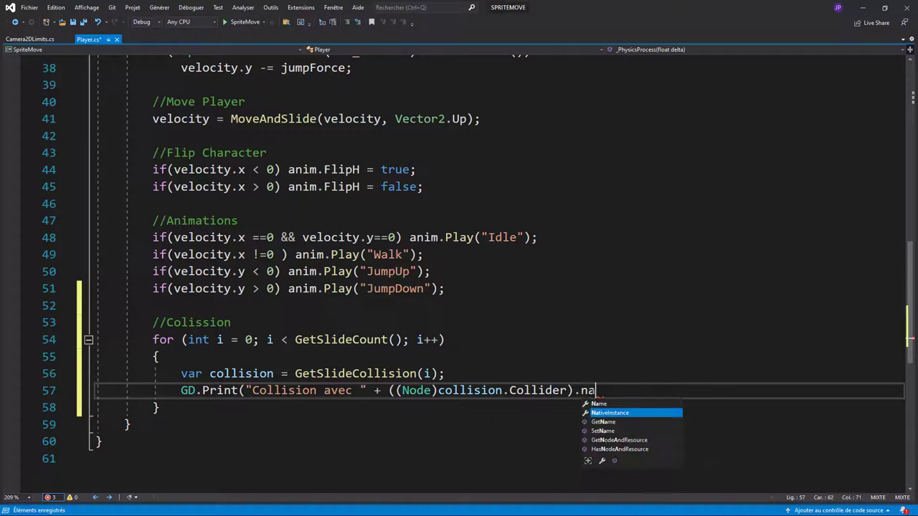
{"action": "key", "text": "Tab"}
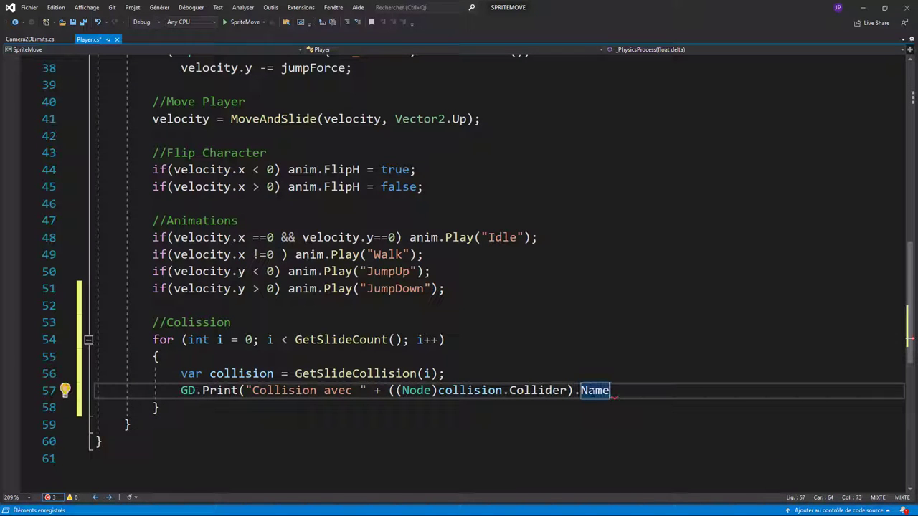
{"action": "type", "text": ");"}
{"action": "key", "text": "ctrl+s"}
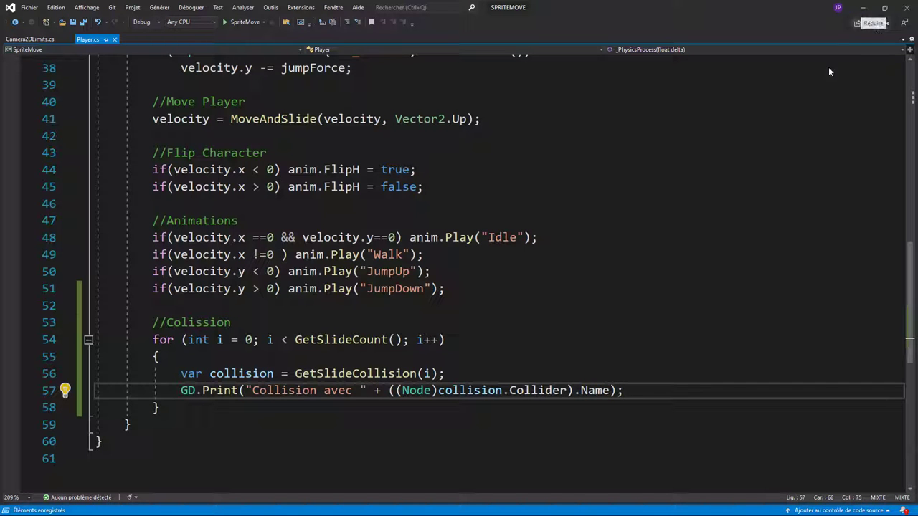
{"action": "left_click", "coordinate": [863, 7]}
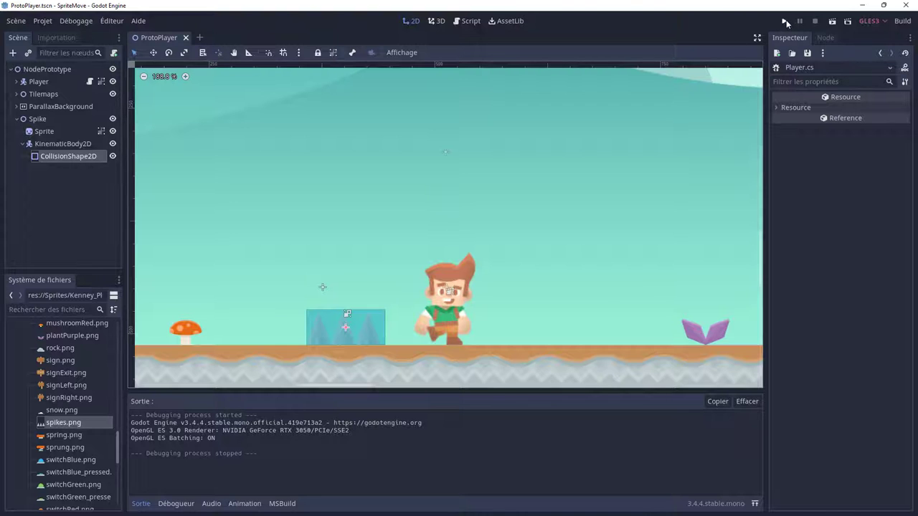
Step: Run the game and jump the player onto the spikes and the raised platform
{"action": "left_click", "coordinate": [785, 21]}
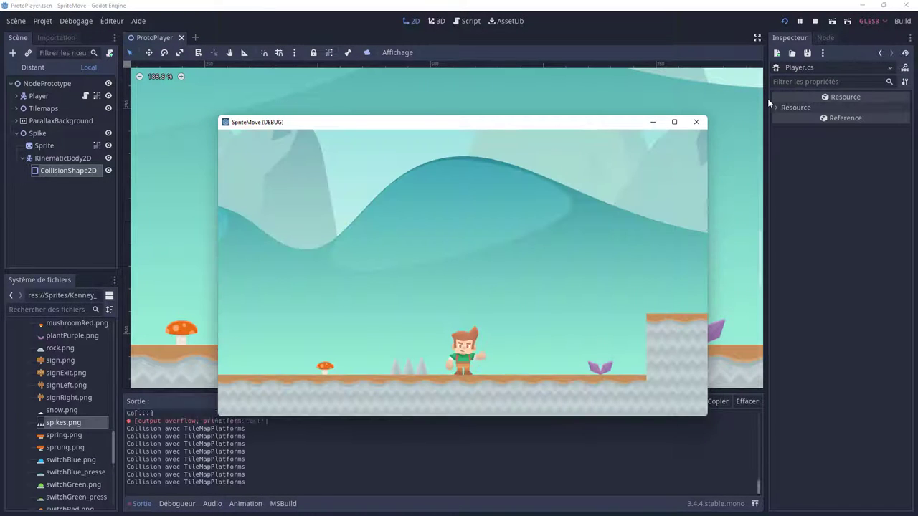
{"action": "key", "text": "Left"}
{"action": "key", "text": "Up"}
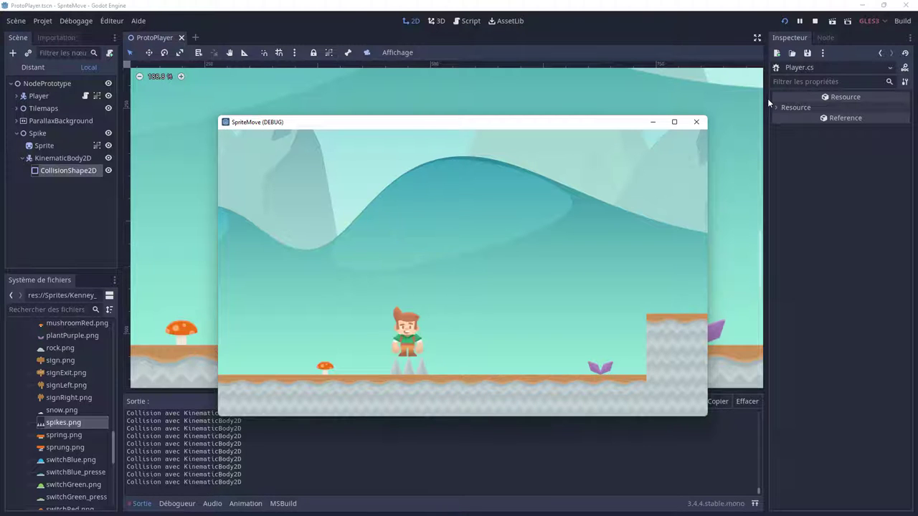
{"action": "key", "text": "Right"}
{"action": "key", "text": "Up"}
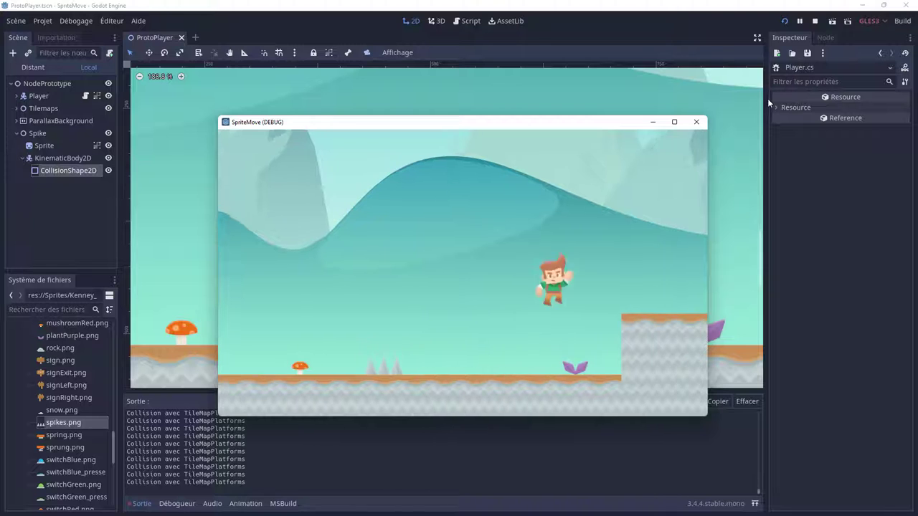
{"action": "key", "text": "Left"}
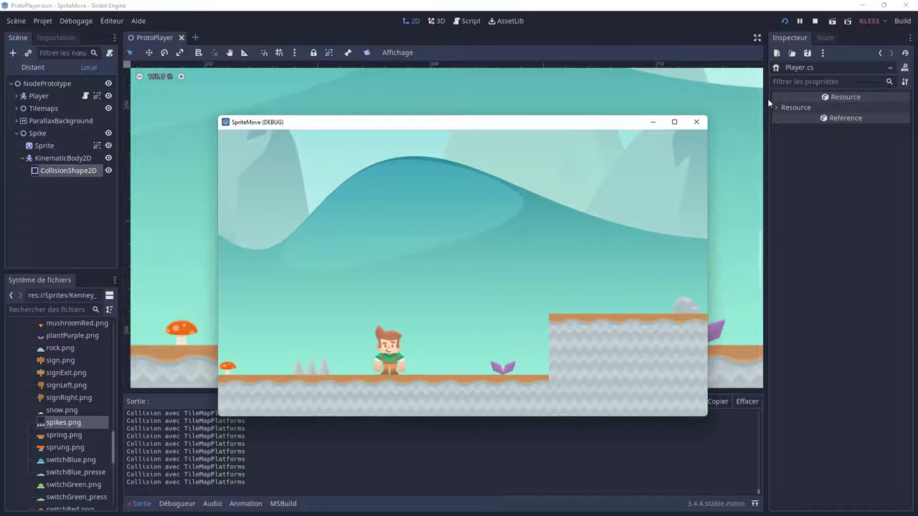
Step: Walk the player back and forth by the spikes, then close the game
{"action": "key", "text": "Right"}
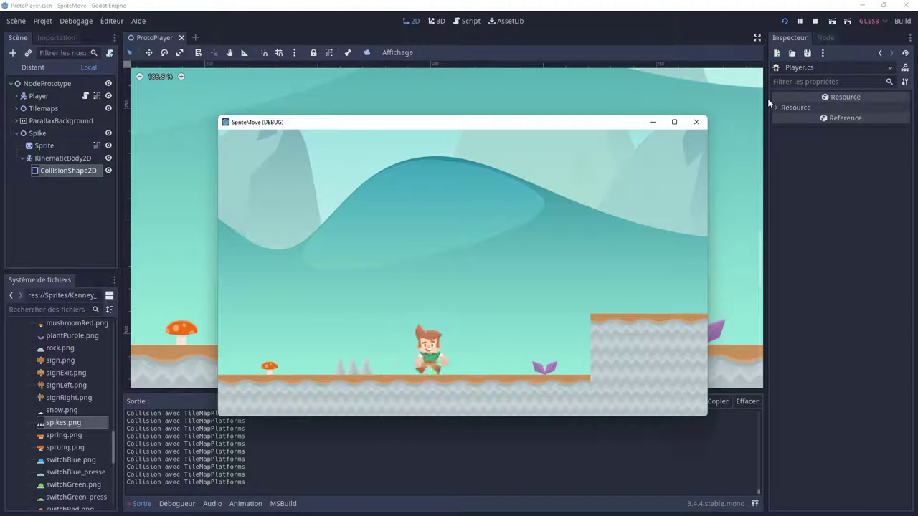
{"action": "key", "text": "Left"}
{"action": "key", "text": "Right"}
{"action": "key", "text": "Left"}
{"action": "key", "text": "Right"}
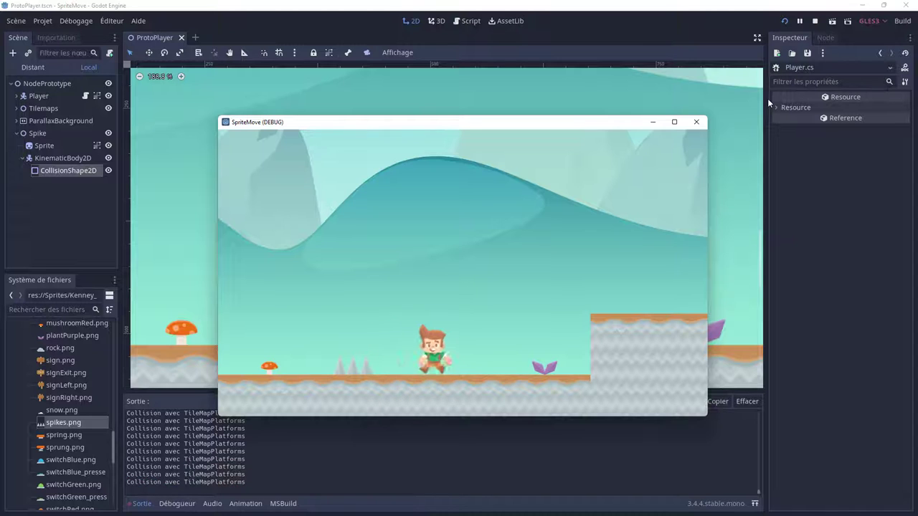
{"action": "key", "text": "Left"}
{"action": "key", "text": "Right"}
{"action": "key", "text": "Left"}
{"action": "key", "text": "Right"}
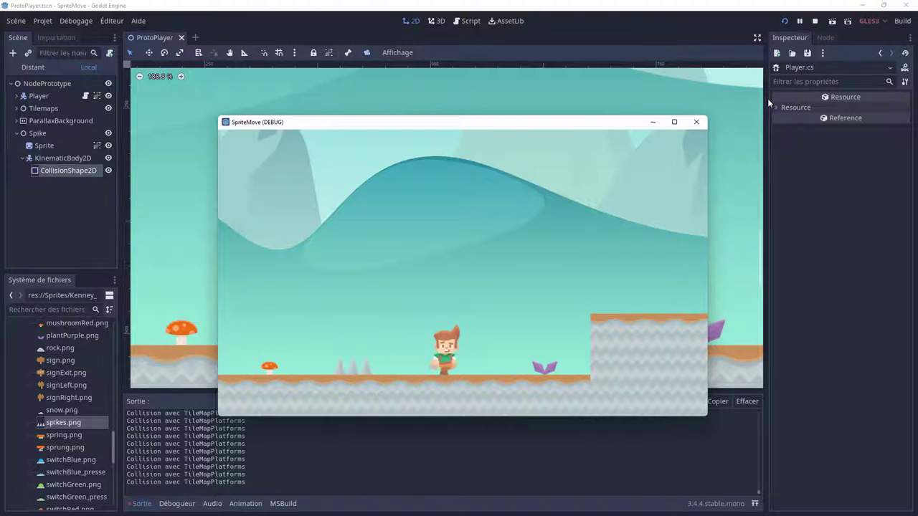
{"action": "key", "text": "Left"}
{"action": "key", "text": "Right"}
{"action": "key", "text": "Left"}
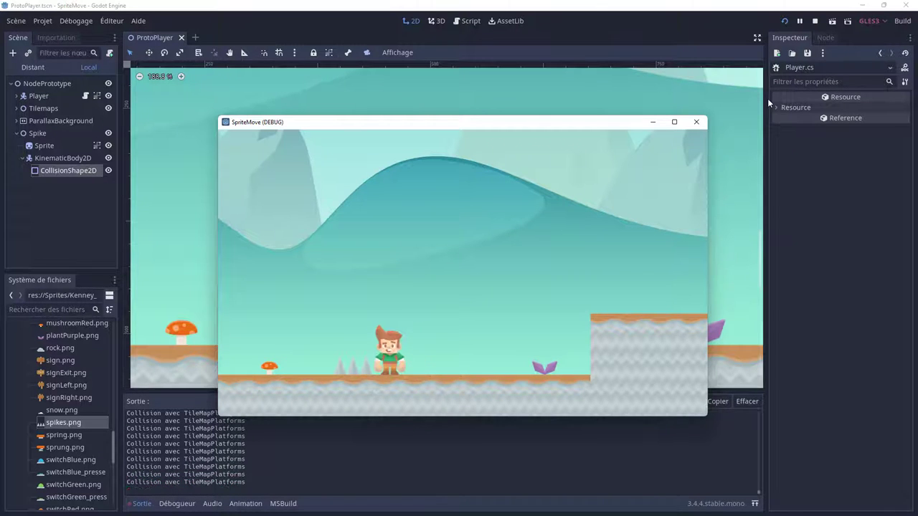
{"action": "left_click", "coordinate": [696, 123]}
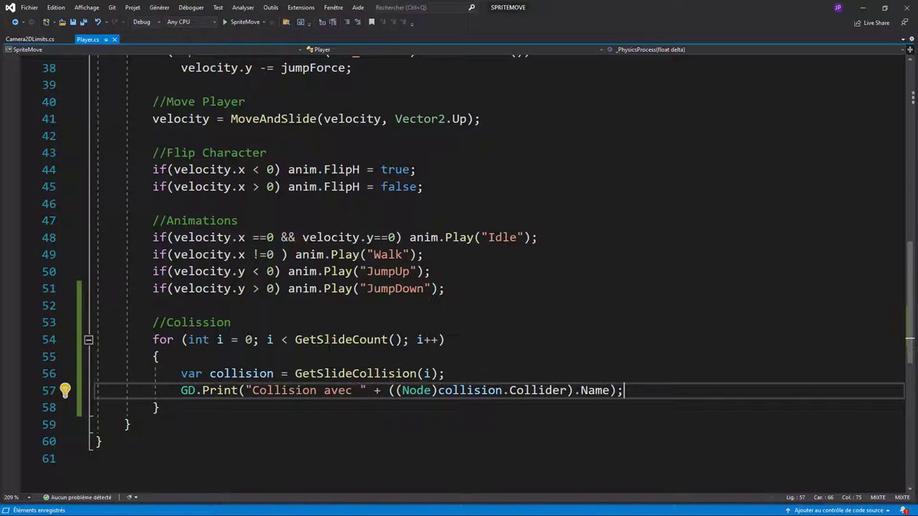
Step: Replace var on line 56 with KinematicCollision2D as the collision variable's type
{"action": "double_click", "coordinate": [335, 340]}
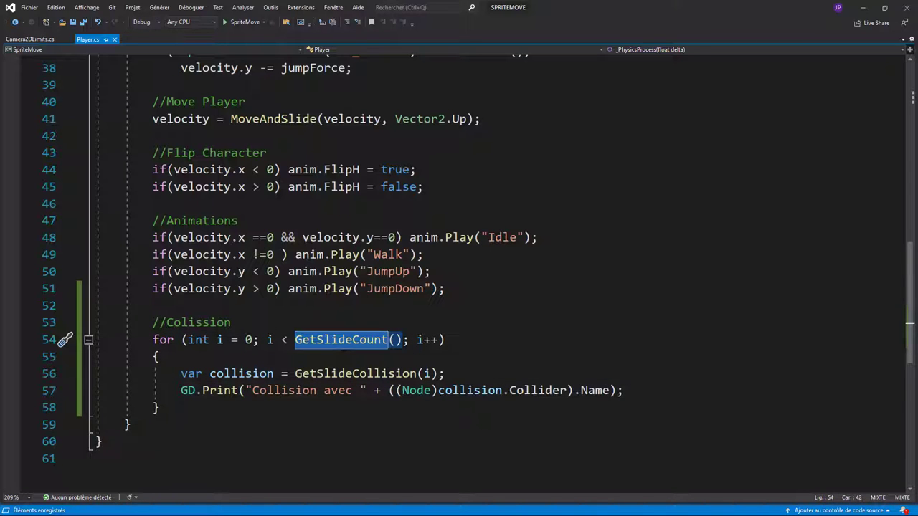
{"action": "scroll", "coordinate": [342, 342], "scroll_direction": "up", "scroll_amount": 10}
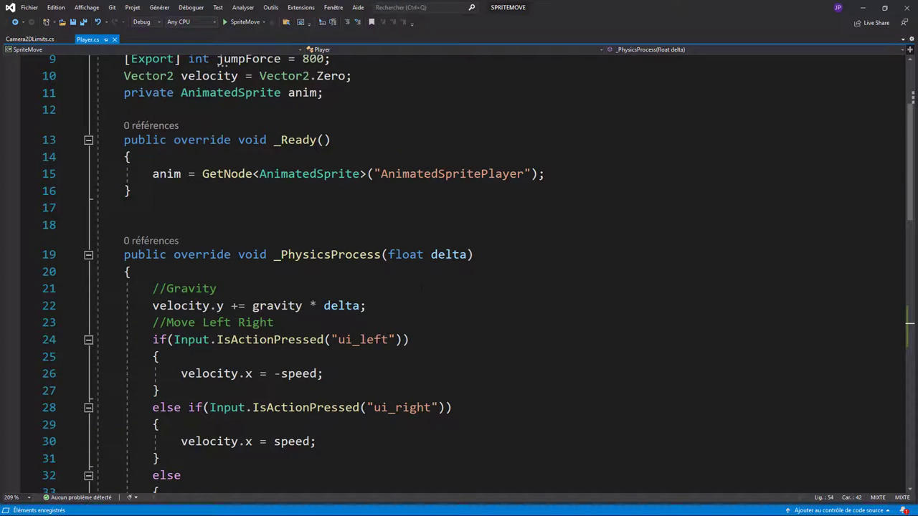
{"action": "scroll", "coordinate": [221, 61], "scroll_direction": "down", "scroll_amount": 9}
{"action": "scroll", "coordinate": [459, 273], "scroll_direction": "down", "scroll_amount": 3}
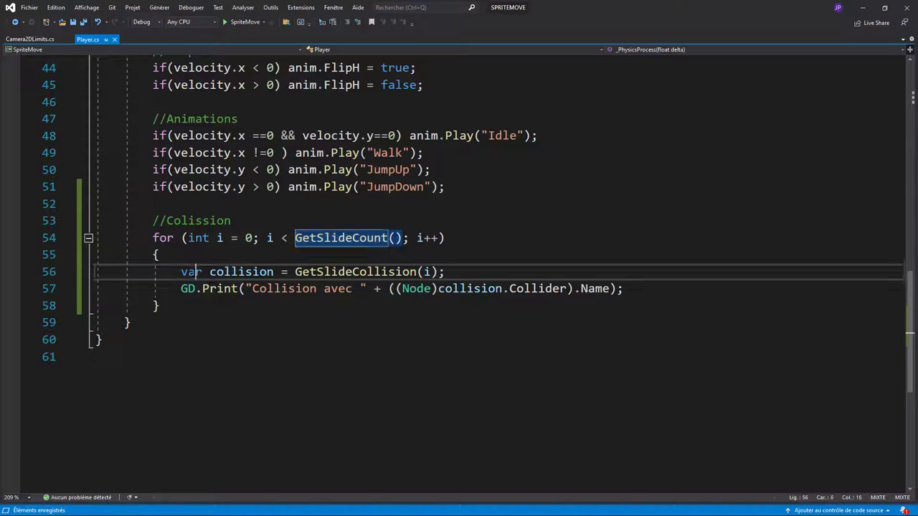
{"action": "double_click", "coordinate": [191, 272]}
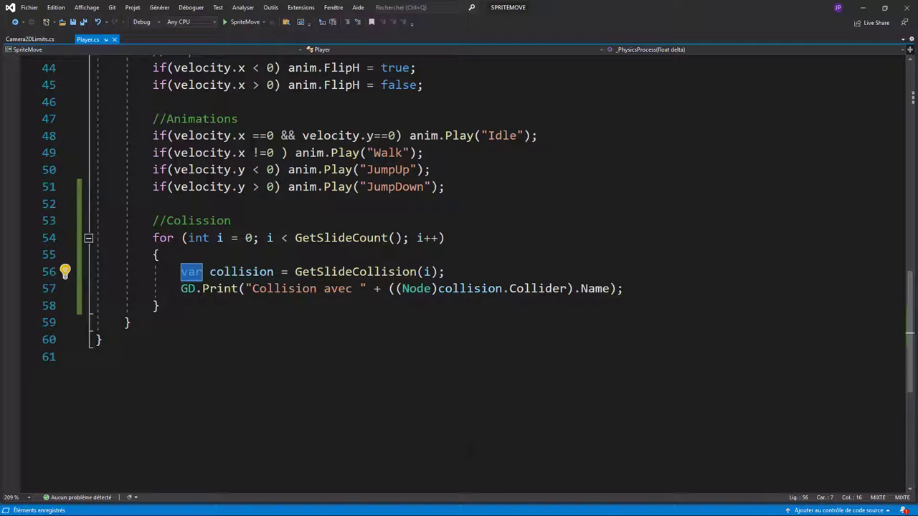
{"action": "type", "text": "ri"}
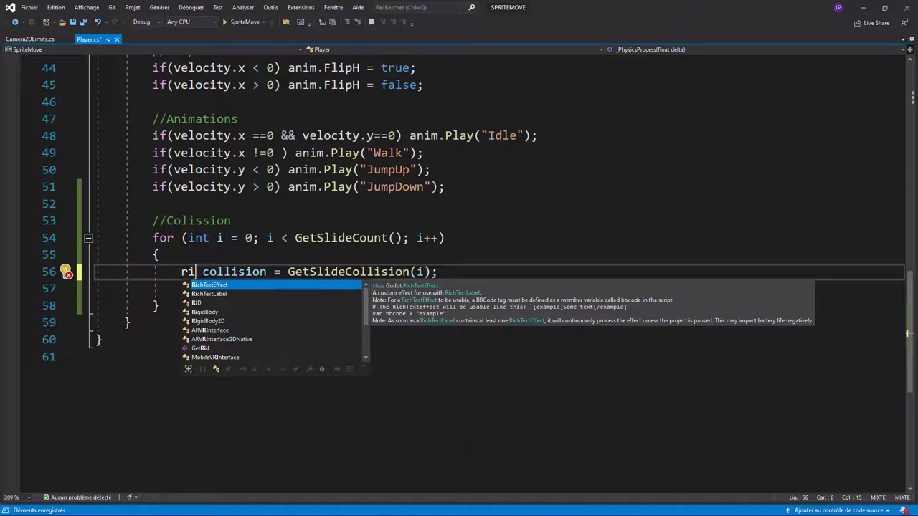
{"action": "key", "text": "BackSpace"}
{"action": "key", "text": "BackSpace"}
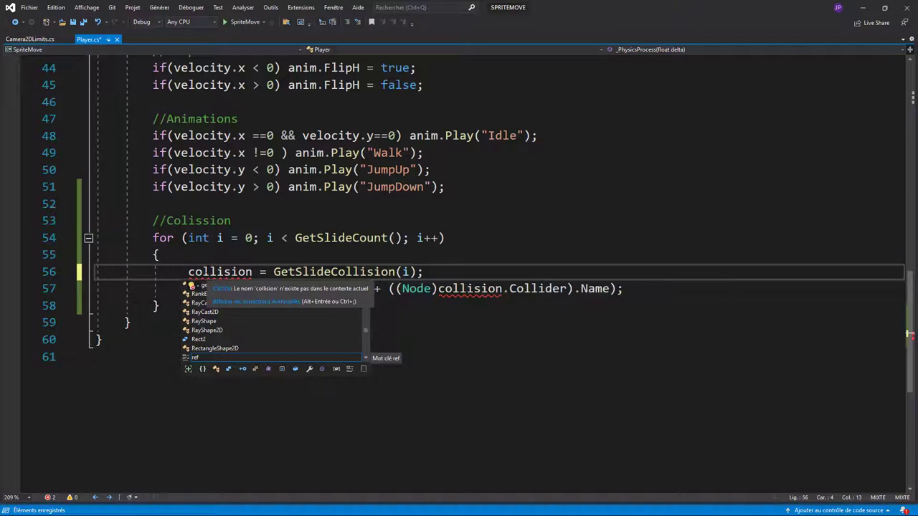
{"action": "type", "text": "Kine"}
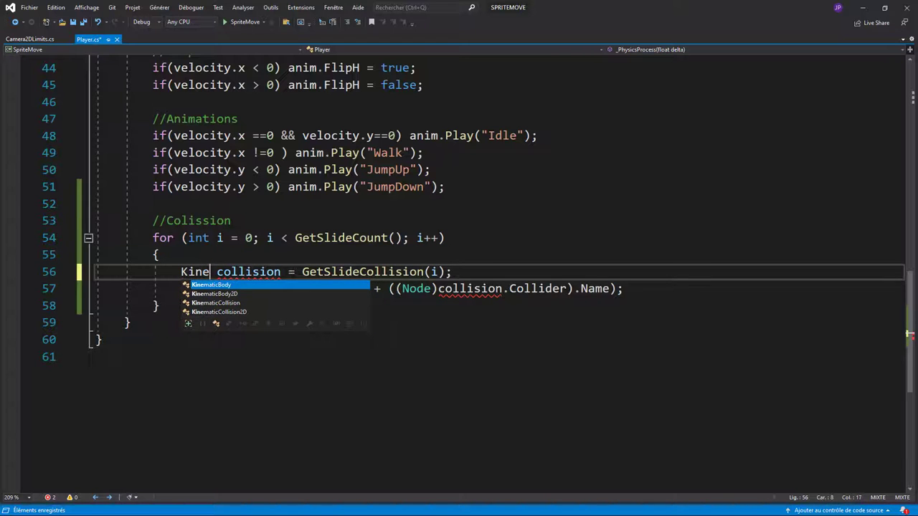
{"action": "key", "text": "Down"}
{"action": "key", "text": "Down"}
{"action": "key", "text": "Down"}
{"action": "key", "text": "Tab"}
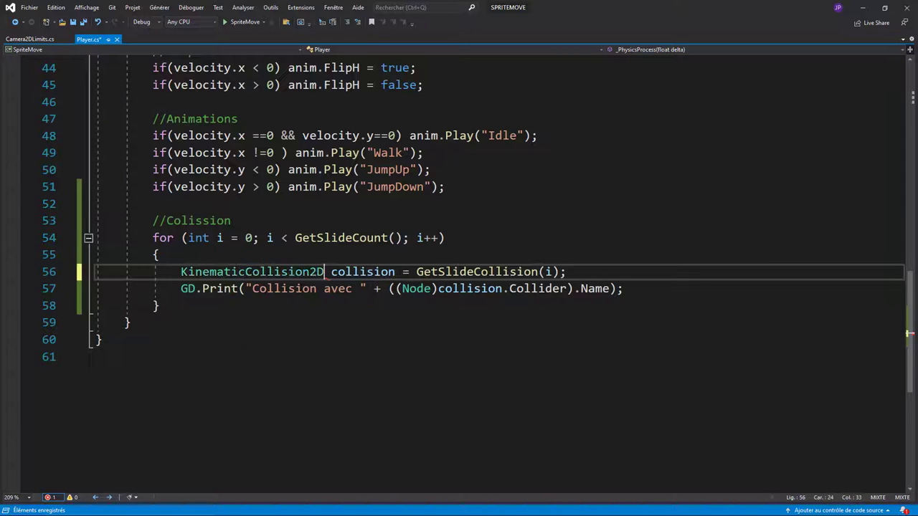
{"action": "left_click", "coordinate": [101, 340]}
Step: Insert blank lines after the KinematicCollision2D collision declaration, then return to Godot
{"action": "double_click", "coordinate": [249, 271]}
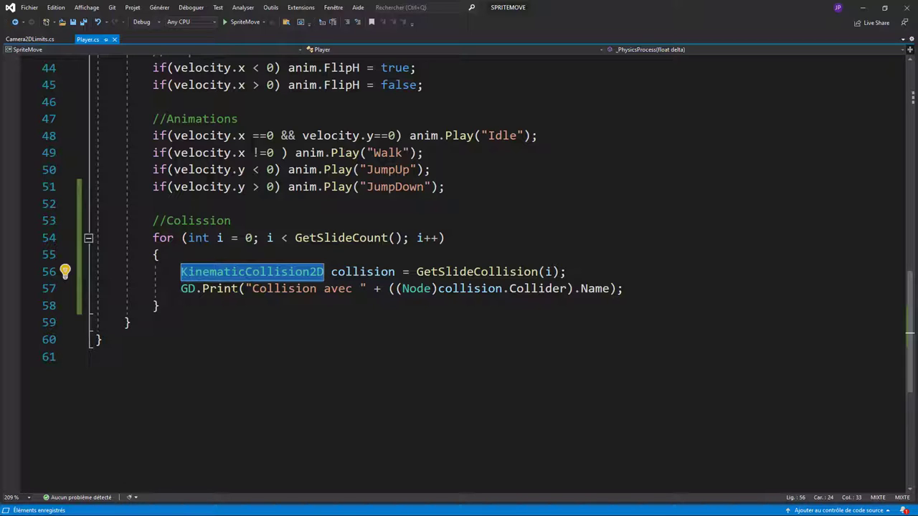
{"action": "left_click", "coordinate": [181, 288]}
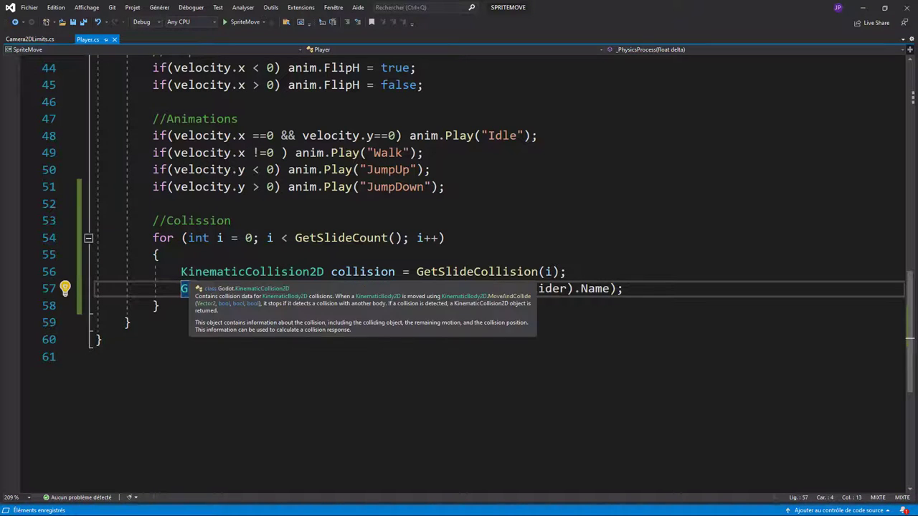
{"action": "double_click", "coordinate": [375, 273]}
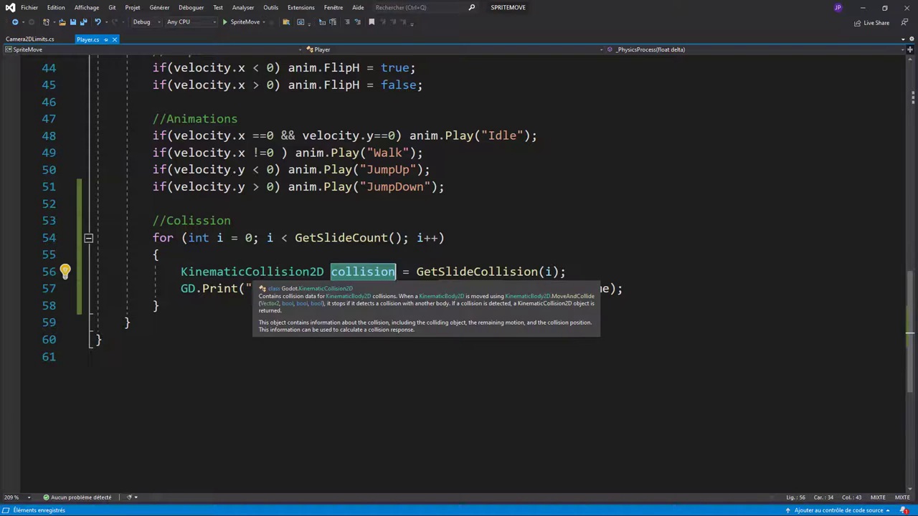
{"action": "mouse_move", "coordinate": [527, 273]}
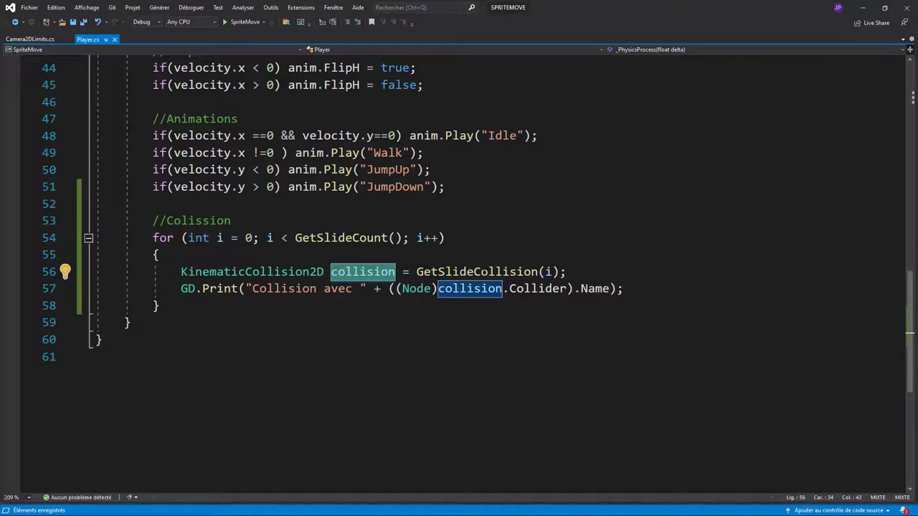
{"action": "left_click", "coordinate": [220, 238]}
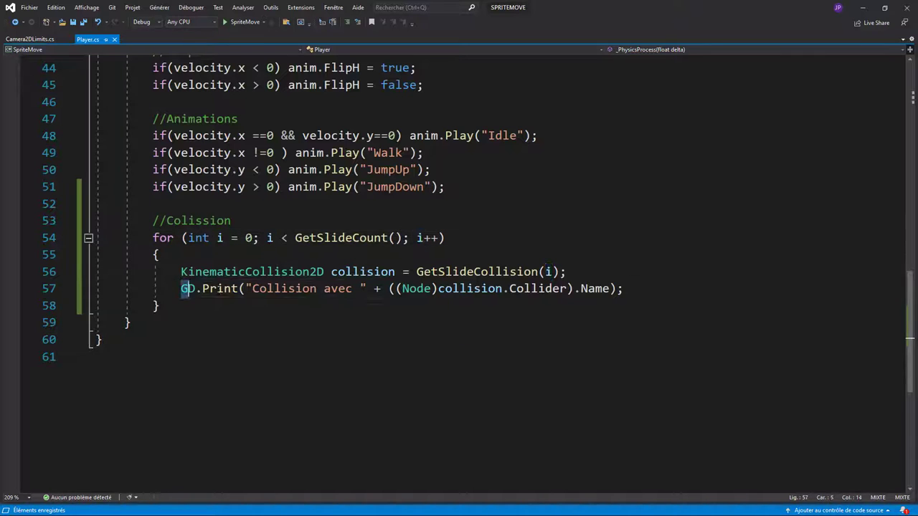
{"action": "left_click_drag", "start_coordinate": [181, 288], "coordinate": [616, 289]}
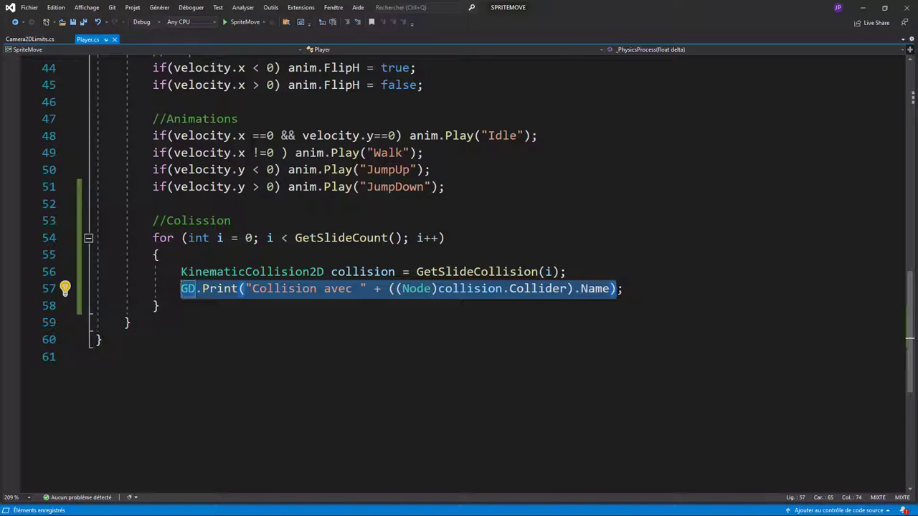
{"action": "left_click", "coordinate": [419, 319]}
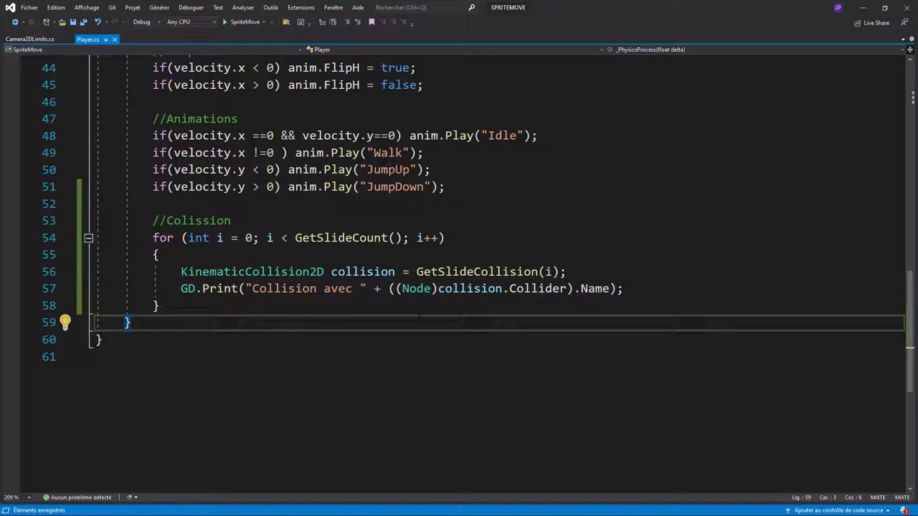
{"action": "left_click", "coordinate": [567, 271]}
{"action": "key", "text": "Return"}
{"action": "key", "text": "Return"}
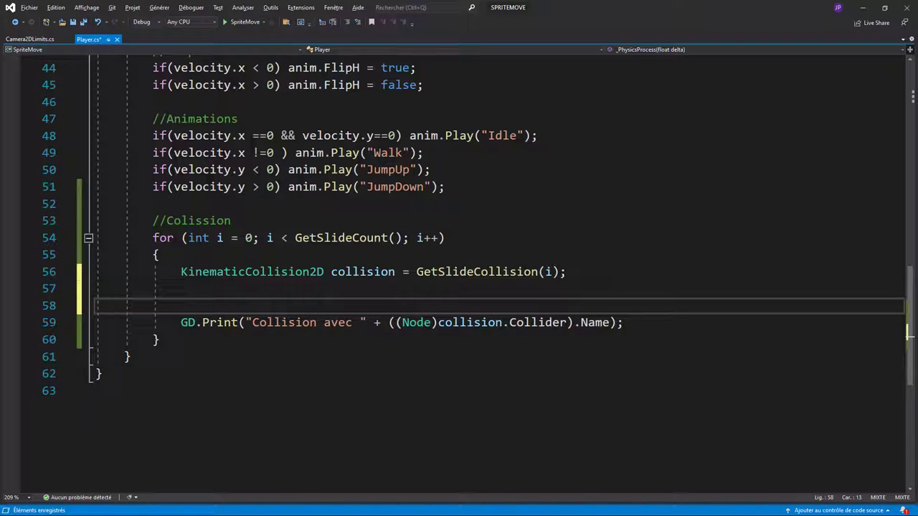
{"action": "key", "text": "alt+Tab"}
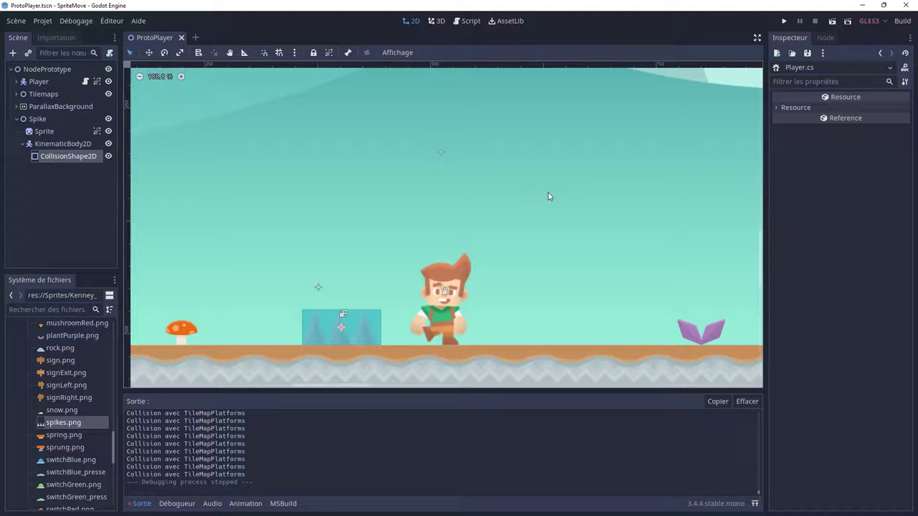
Step: Add the Spike scene's KinematicBody2D node to a new group named Spike
{"action": "left_click", "coordinate": [41, 121]}
{"action": "left_click", "coordinate": [63, 144]}
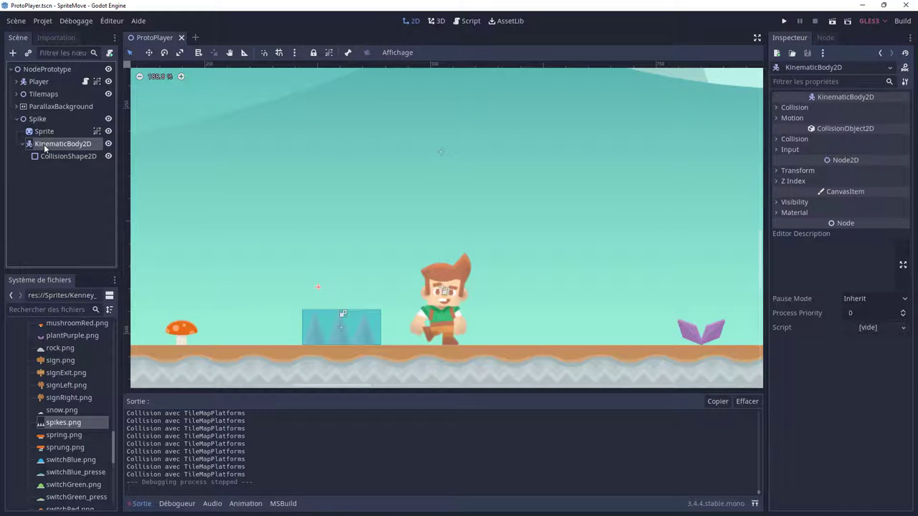
{"action": "key", "text": "F5"}
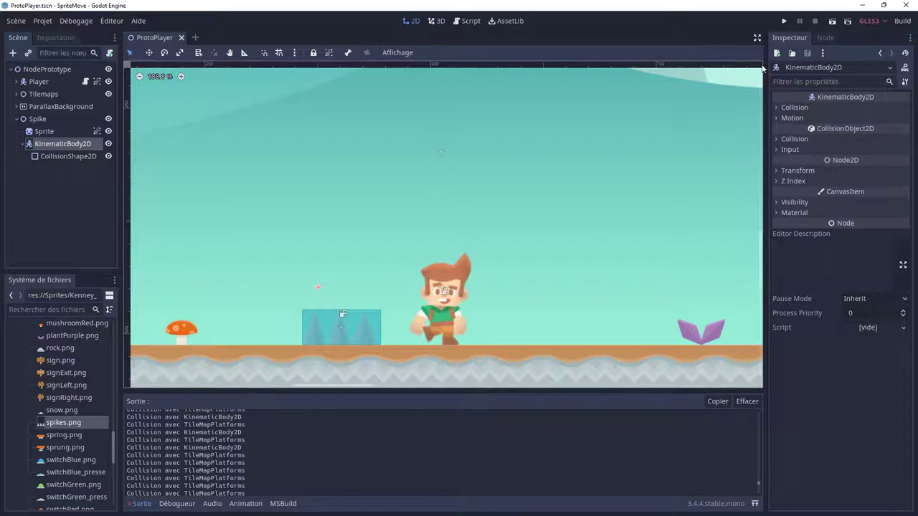
{"action": "left_click", "coordinate": [824, 39]}
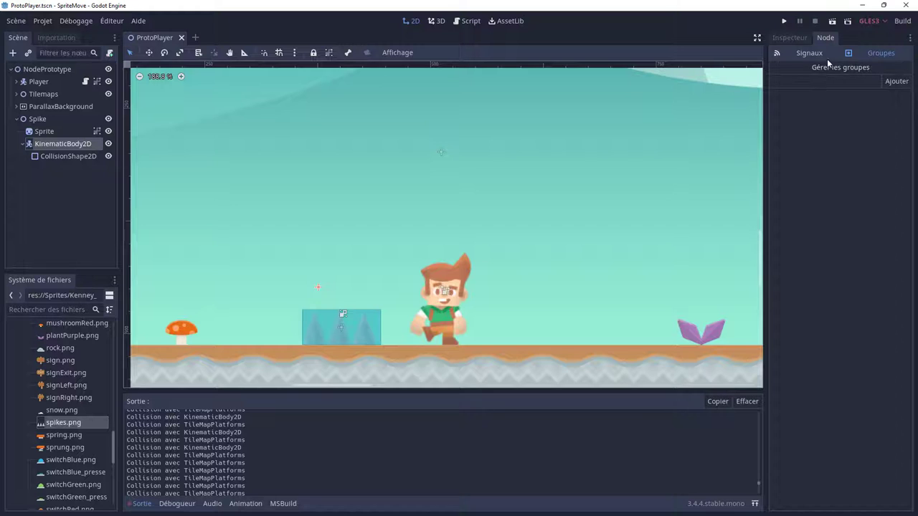
{"action": "left_click", "coordinate": [813, 54]}
{"action": "left_click", "coordinate": [880, 54]}
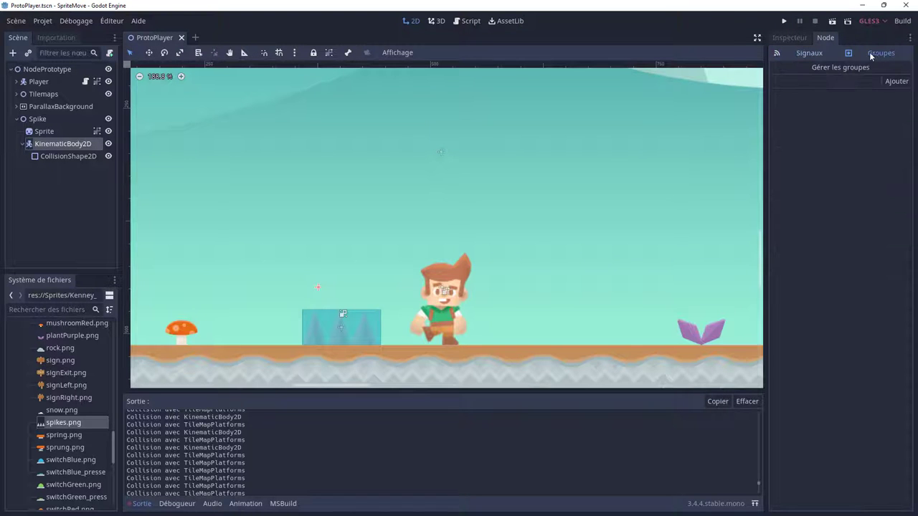
{"action": "left_click", "coordinate": [837, 81]}
{"action": "type", "text": "Spike"}
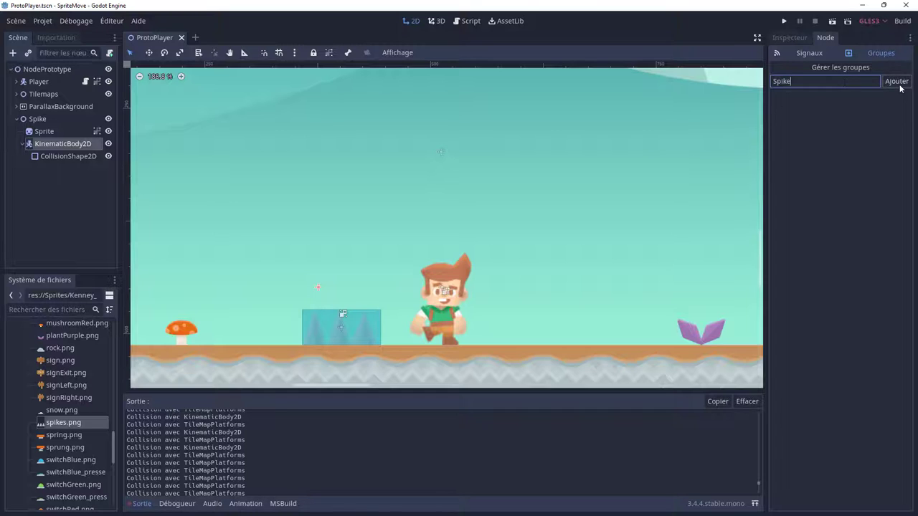
{"action": "left_click", "coordinate": [895, 81]}
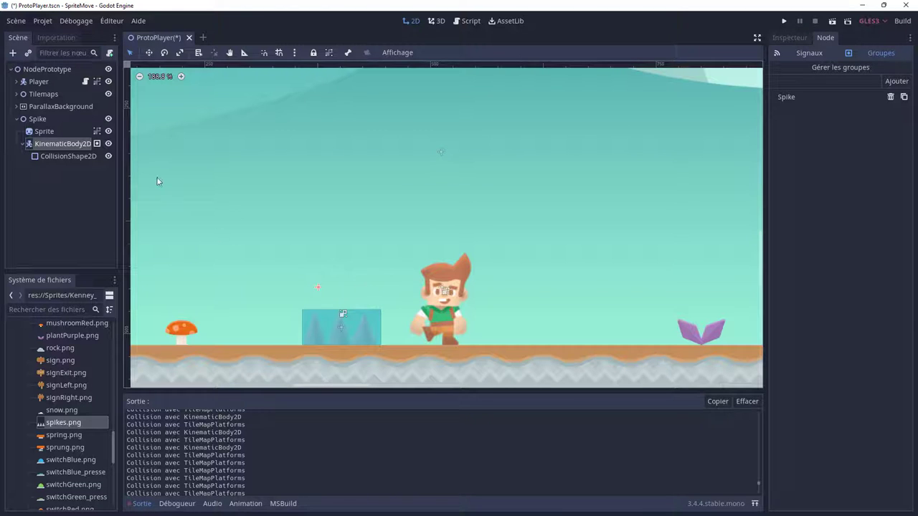
Step: Begin an if condition using ((Node)collision.Collider).IsInGroup on a new line
{"action": "left_click", "coordinate": [85, 84]}
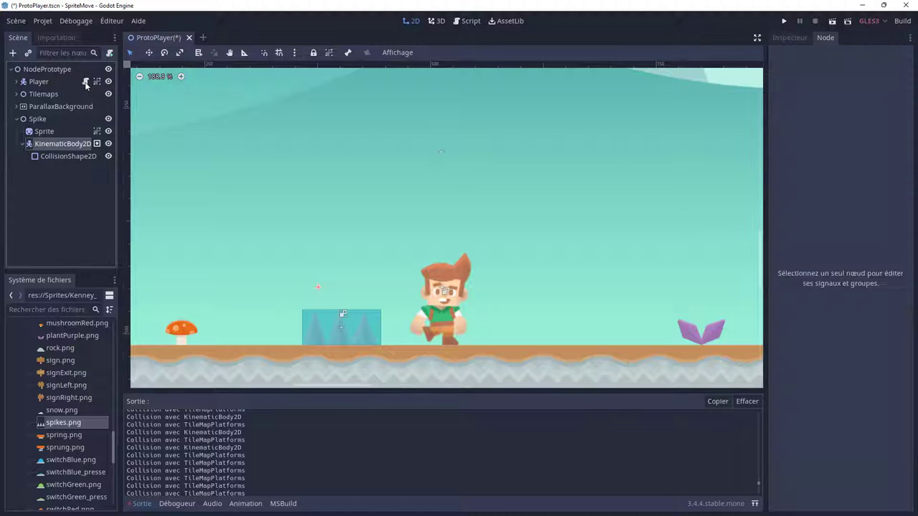
{"action": "scroll", "coordinate": [459, 272], "scroll_direction": "down", "scroll_amount": 11}
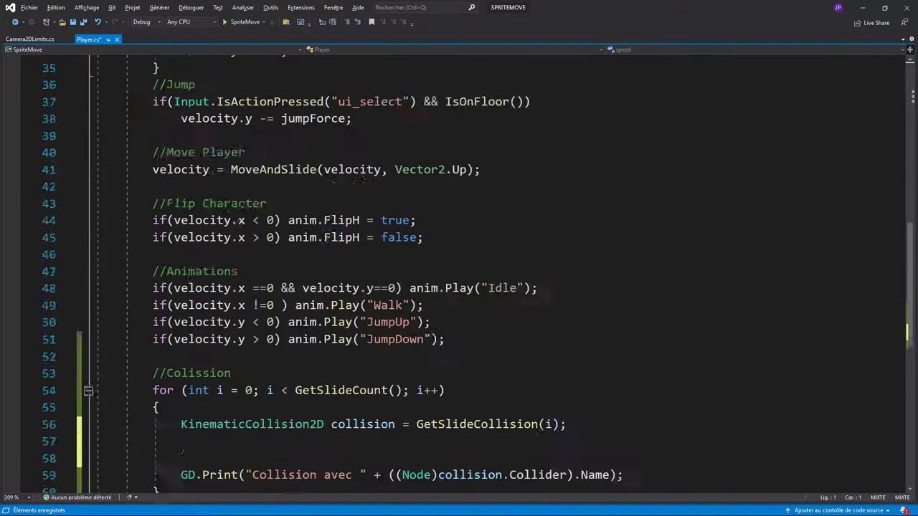
{"action": "scroll", "coordinate": [459, 273], "scroll_direction": "down", "scroll_amount": 4}
{"action": "left_click", "coordinate": [444, 239]}
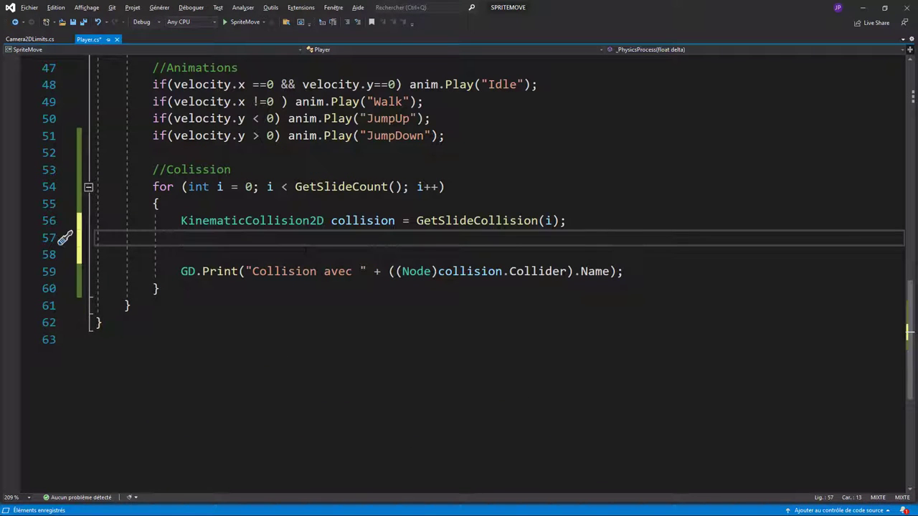
{"action": "key", "text": "Return"}
{"action": "type", "text": "if("}
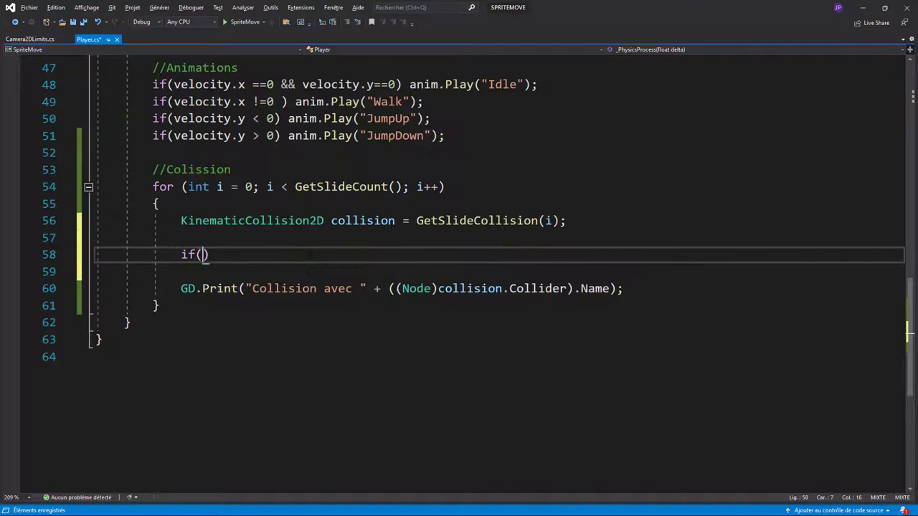
{"action": "left_click_drag", "start_coordinate": [397, 288], "coordinate": [564, 289]}
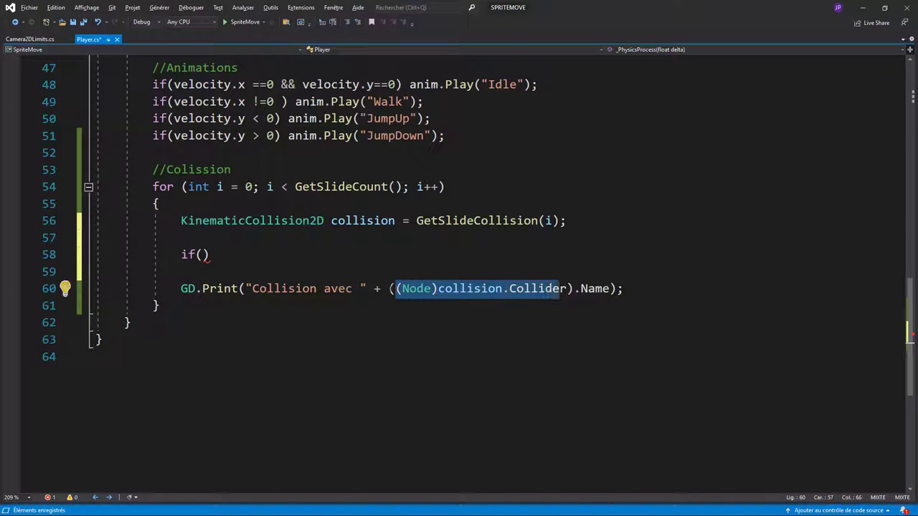
{"action": "left_click_drag", "start_coordinate": [388, 288], "coordinate": [573, 288]}
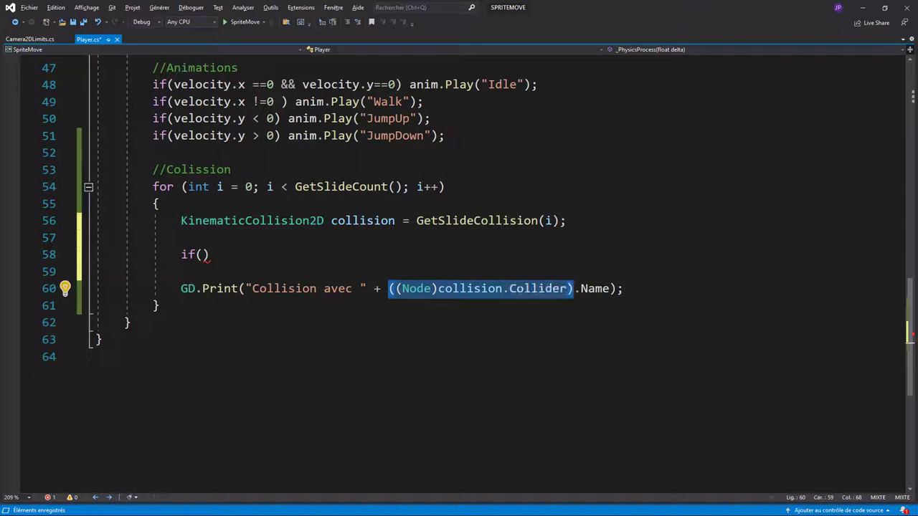
{"action": "key", "text": "ctrl+c"}
{"action": "left_click", "coordinate": [205, 255]}
{"action": "key", "text": "ctrl+v"}
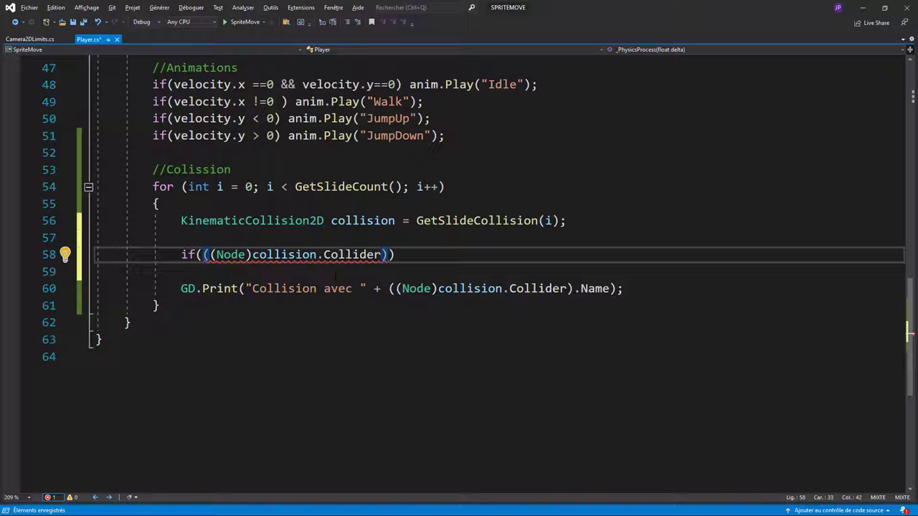
{"action": "type", "text": ".is"}
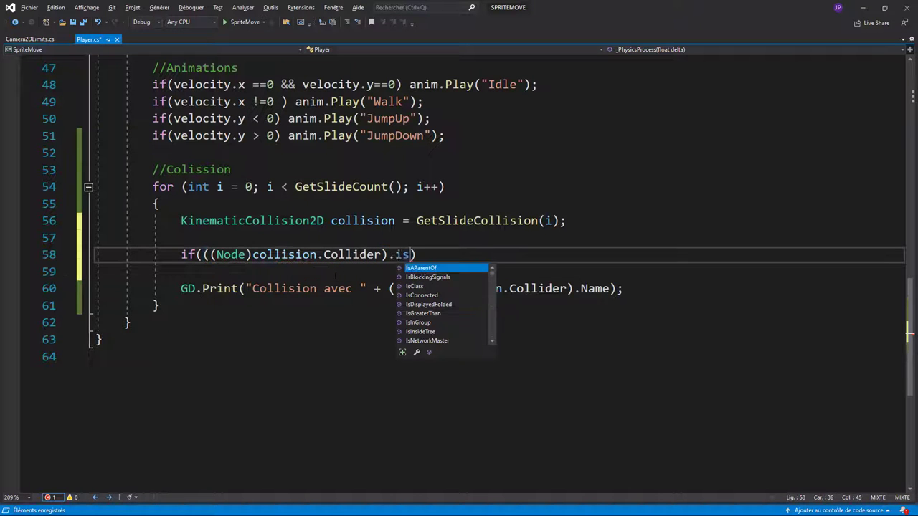
{"action": "type", "text": "in"}
{"action": "key", "text": "Tab"}
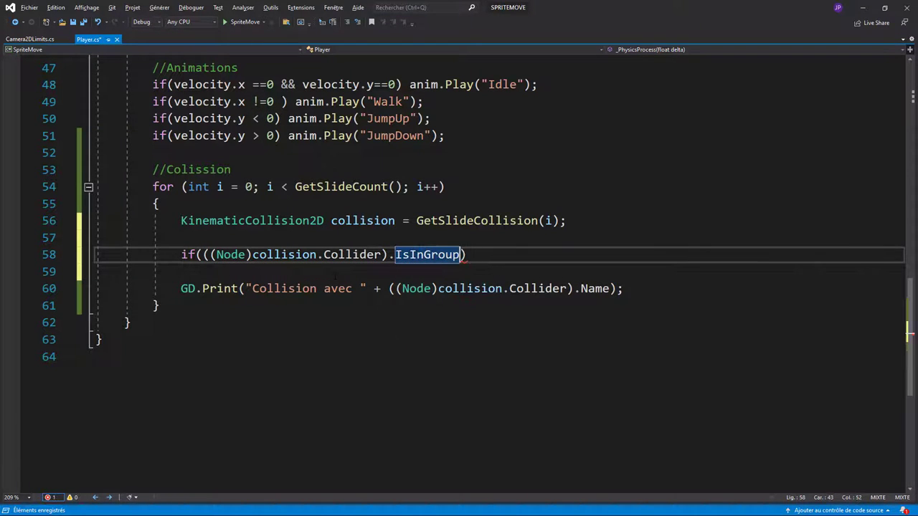
Step: Finish the condition with group "Spike" and open a braced block under it
{"action": "type", "text": "(\""}
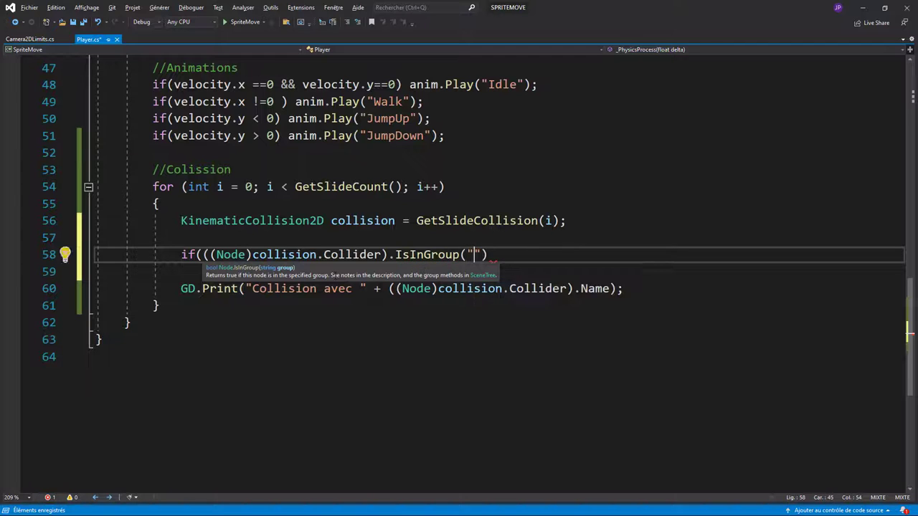
{"action": "type", "text": "Sp"}
{"action": "type", "text": "k"}
{"action": "key", "text": "BackSpace"}
{"action": "key", "text": "BackSpace"}
{"action": "type", "text": "p"}
{"action": "type", "text": "ike"}
{"action": "key", "text": "Right"}
{"action": "key", "text": "Right"}
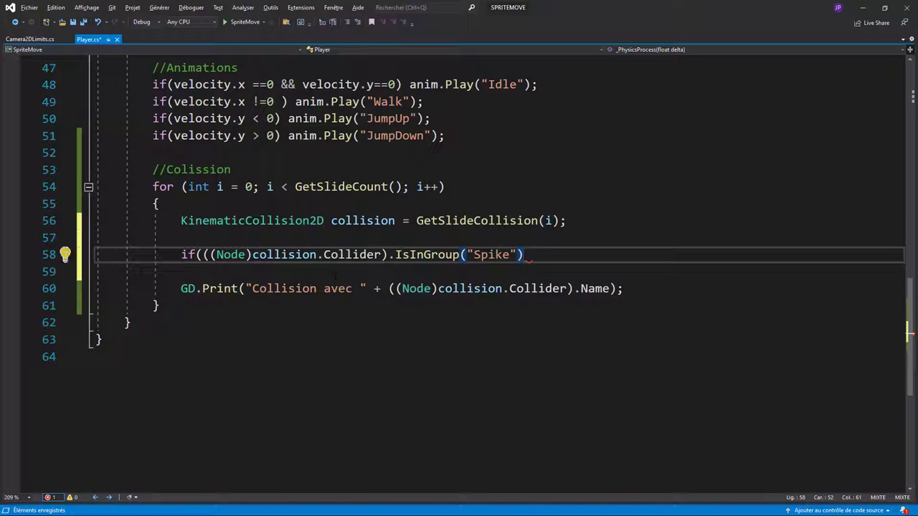
{"action": "type", "text": ")"}
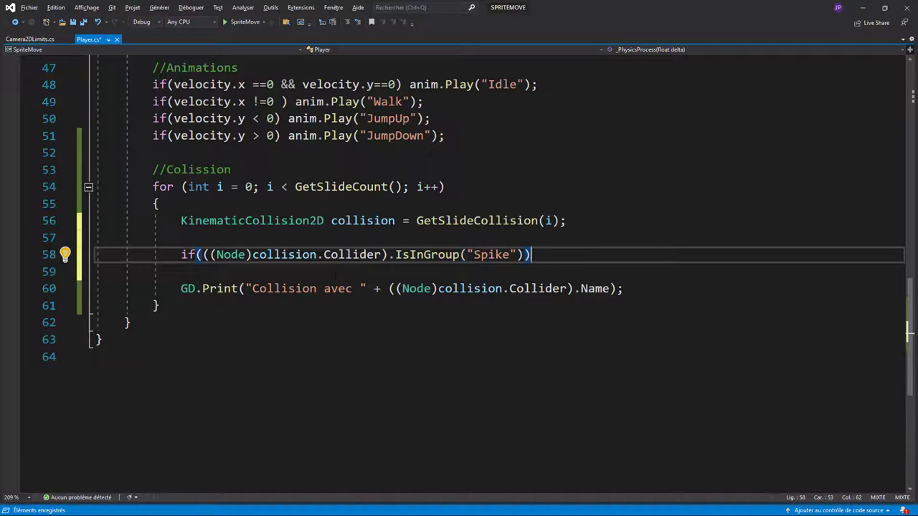
{"action": "key", "text": "Return"}
{"action": "type", "text": "{"}
{"action": "key", "text": "Return"}
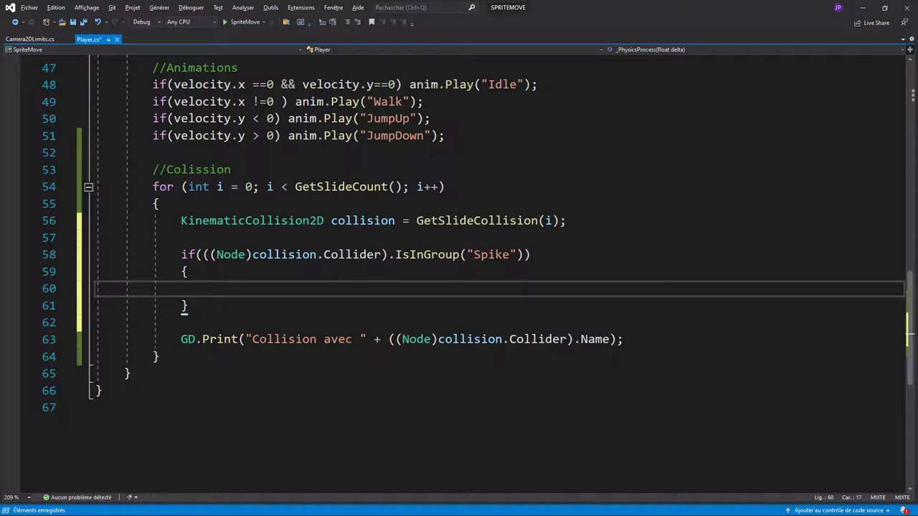
Step: Replace the old collision print with GD.Print("Aiiiiiieee"); inside the block and save
{"action": "left_click_drag", "start_coordinate": [180, 340], "coordinate": [624, 340]}
{"action": "key", "text": "Delete"}
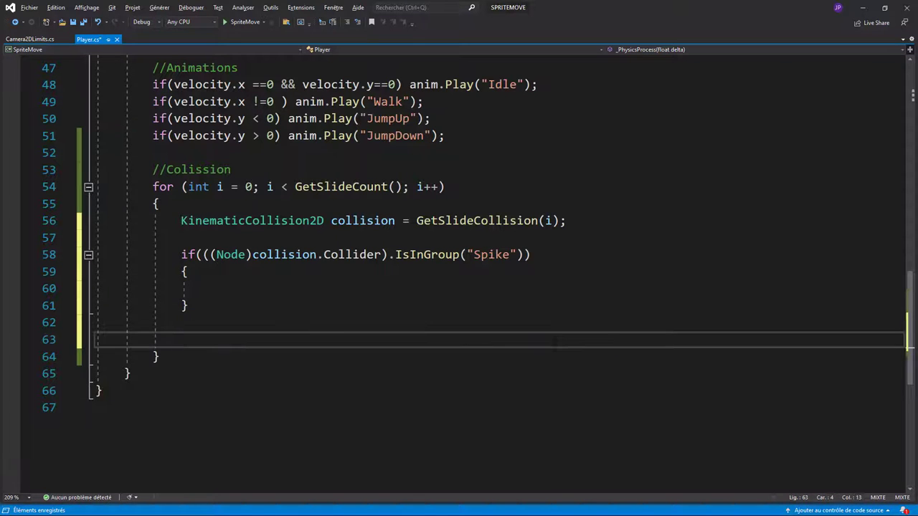
{"action": "left_click", "coordinate": [313, 294]}
{"action": "type", "text": "GD"}
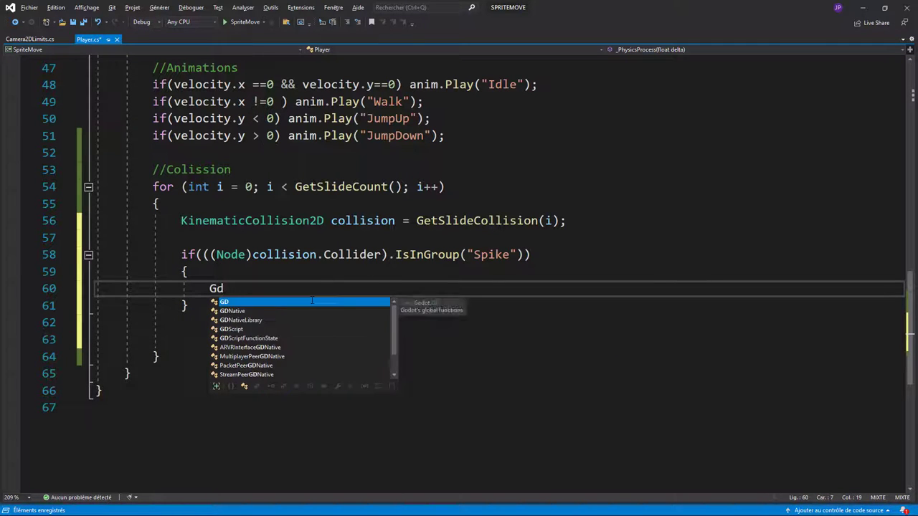
{"action": "type", "text": ".print("}
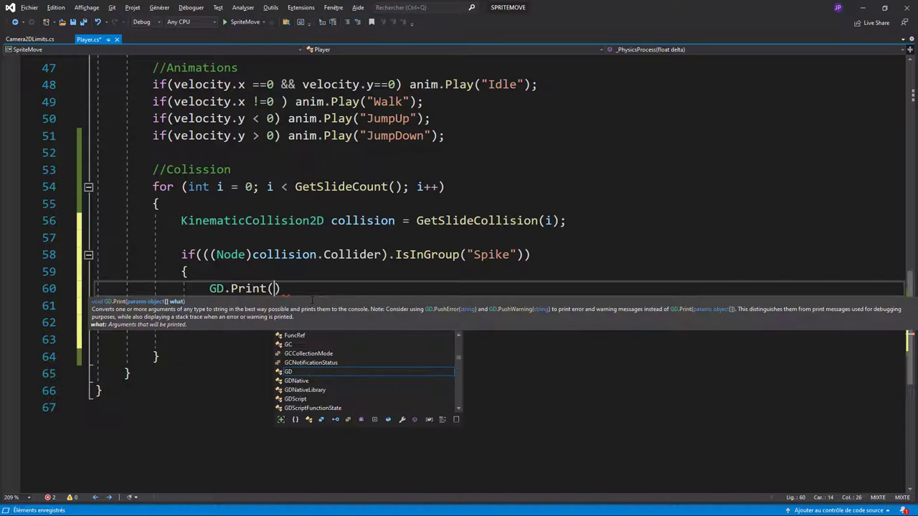
{"action": "type", "text": "\"Aiiiiiieeee"}
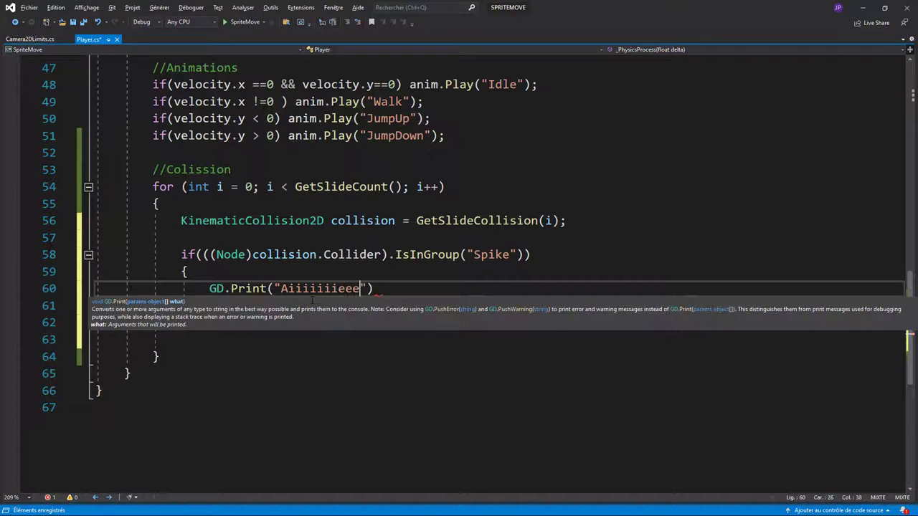
{"action": "key", "text": "End"}
{"action": "type", "text": ";"}
{"action": "key", "text": "ctrl+s"}
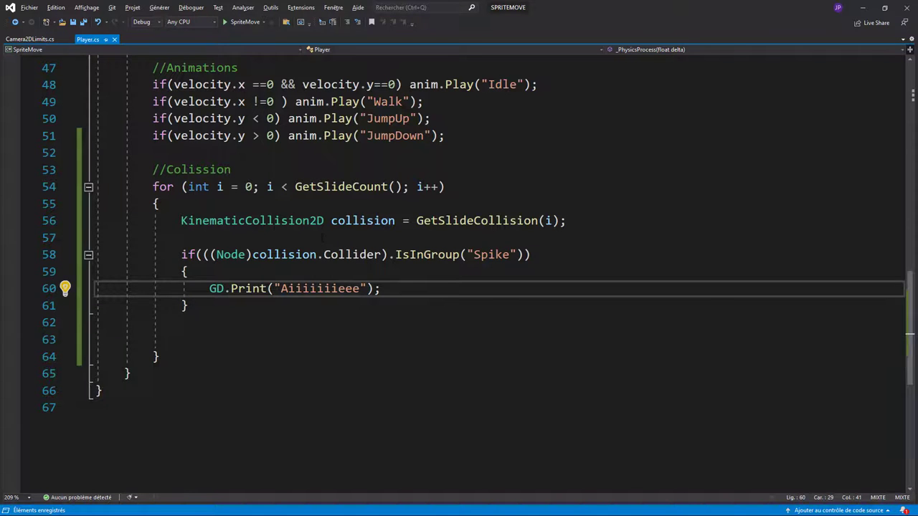
{"action": "key", "text": "alt+Tab"}
Step: Play the level, jump onto the spikes to log Aiiiiiieee, then close the game
{"action": "left_click", "coordinate": [784, 21]}
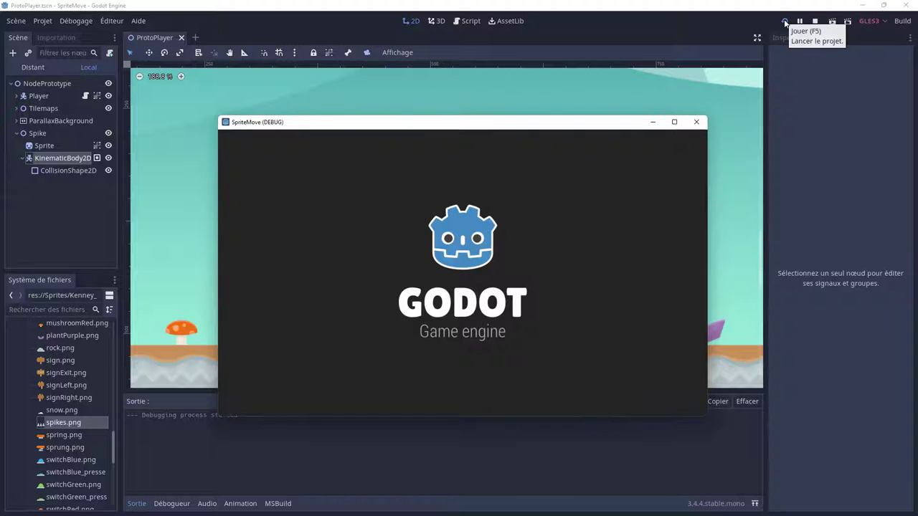
{"action": "key", "text": "Right"}
{"action": "key", "text": "Left"}
{"action": "key", "text": "space"}
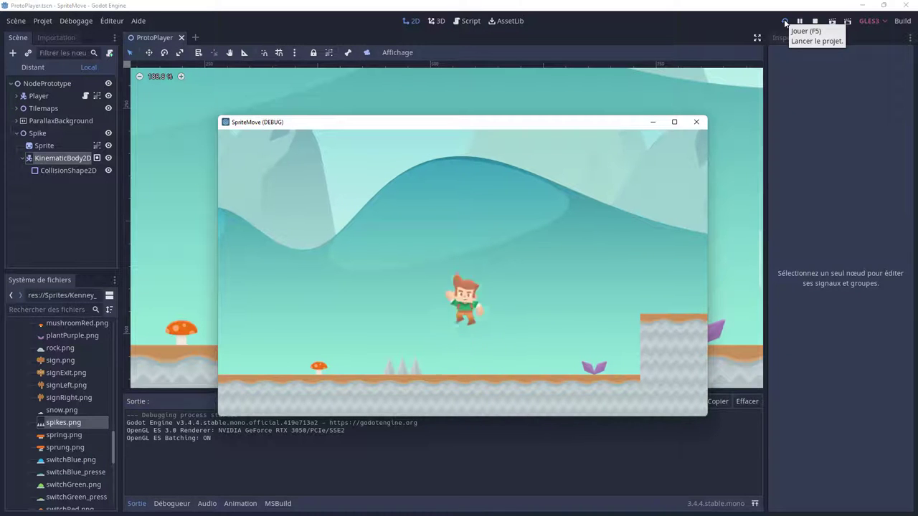
{"action": "key", "text": "Right"}
{"action": "key", "text": "Left"}
{"action": "key", "text": "space"}
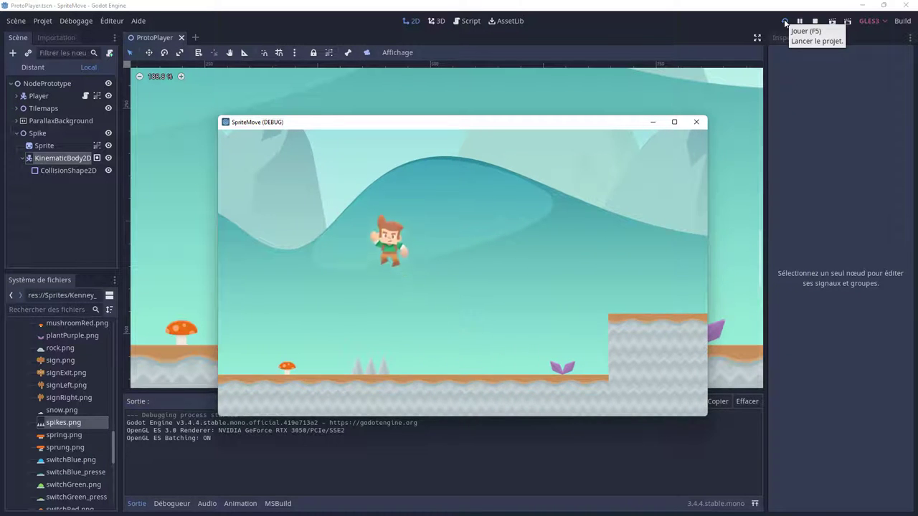
{"action": "key", "text": "Left"}
{"action": "key", "text": "space"}
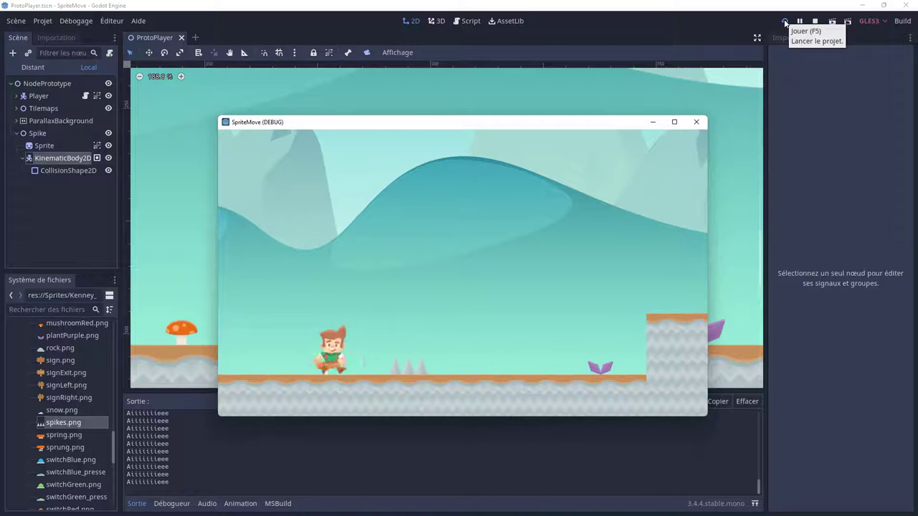
{"action": "key", "text": "Right"}
{"action": "key", "text": "Left"}
{"action": "left_click", "coordinate": [697, 122]}
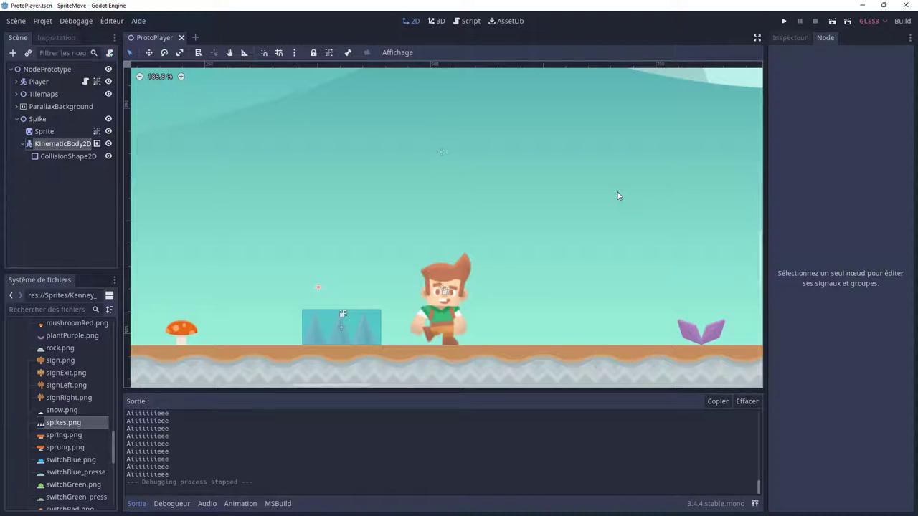
Step: Replace the Aiiiiiieee print in the Spike check with velocity.y -= 1000;
{"action": "left_click", "coordinate": [85, 82]}
{"action": "scroll", "coordinate": [459, 272], "scroll_direction": "down", "scroll_amount": 6}
{"action": "scroll", "coordinate": [459, 272], "scroll_direction": "down", "scroll_amount": 4}
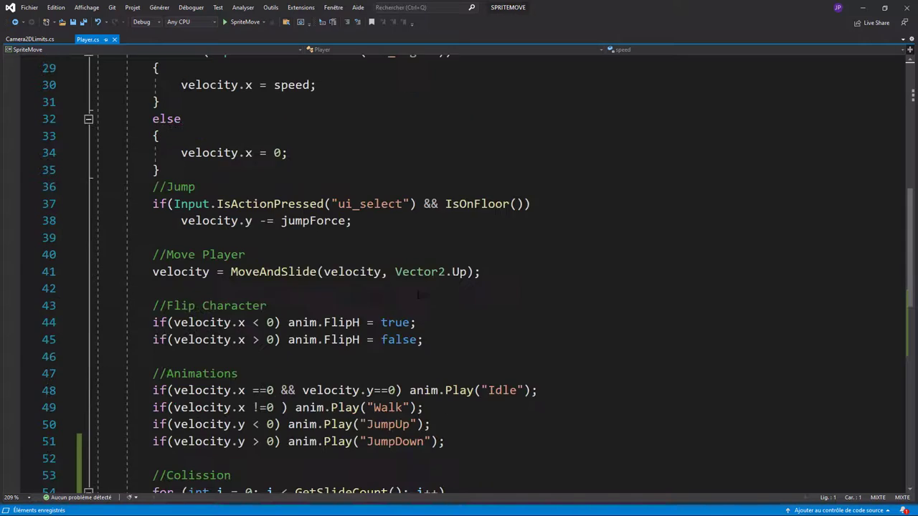
{"action": "scroll", "coordinate": [459, 273], "scroll_direction": "down", "scroll_amount": 6}
{"action": "left_click_drag", "start_coordinate": [209, 288], "coordinate": [381, 288]}
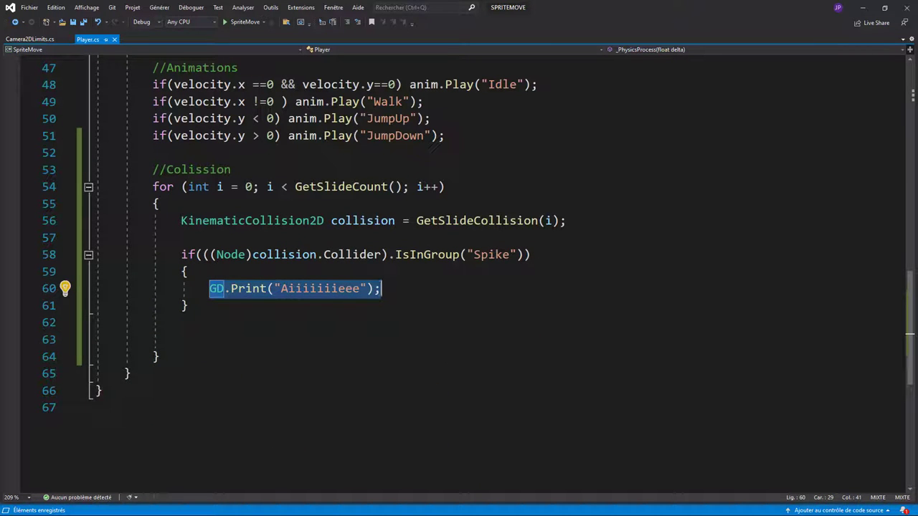
{"action": "type", "text": "vec"}
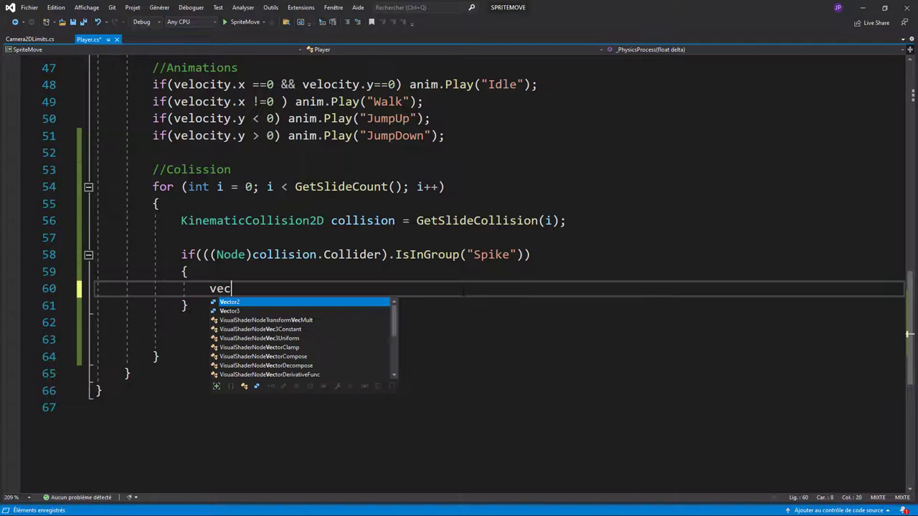
{"action": "key", "text": "BackSpace"}
{"action": "type", "text": "loci"}
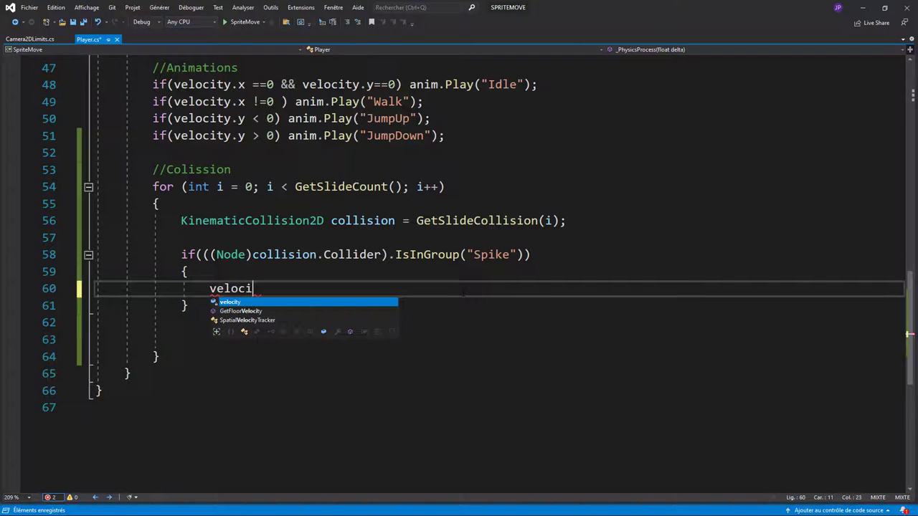
{"action": "type", "text": "ty.y"}
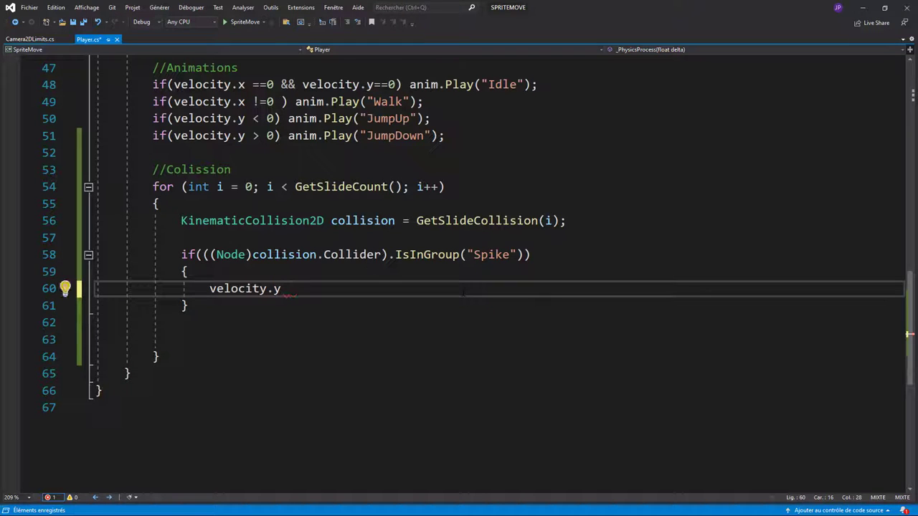
{"action": "type", "text": " -=10"}
{"action": "type", "text": "00;"}
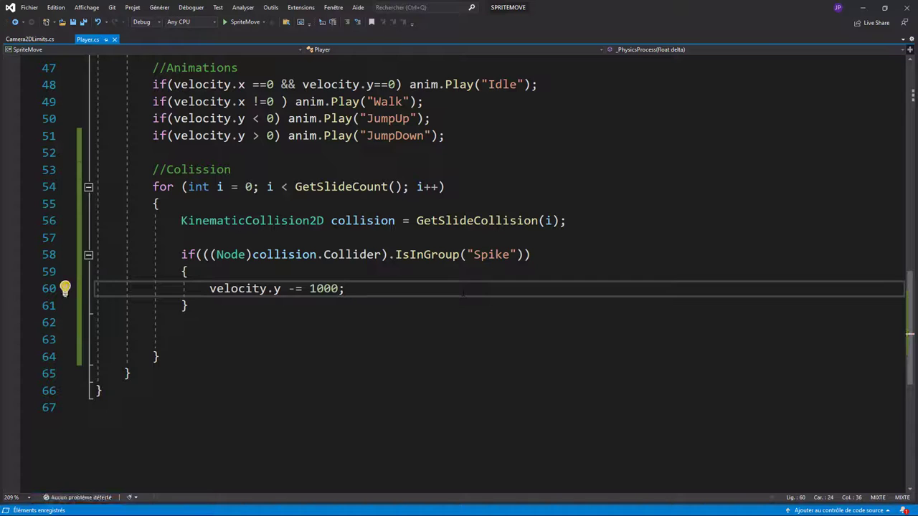
{"action": "key", "text": "alt+Tab"}
Step: Run the level, walk onto the spikes to get launched skyward, then close the game
{"action": "left_click", "coordinate": [784, 23]}
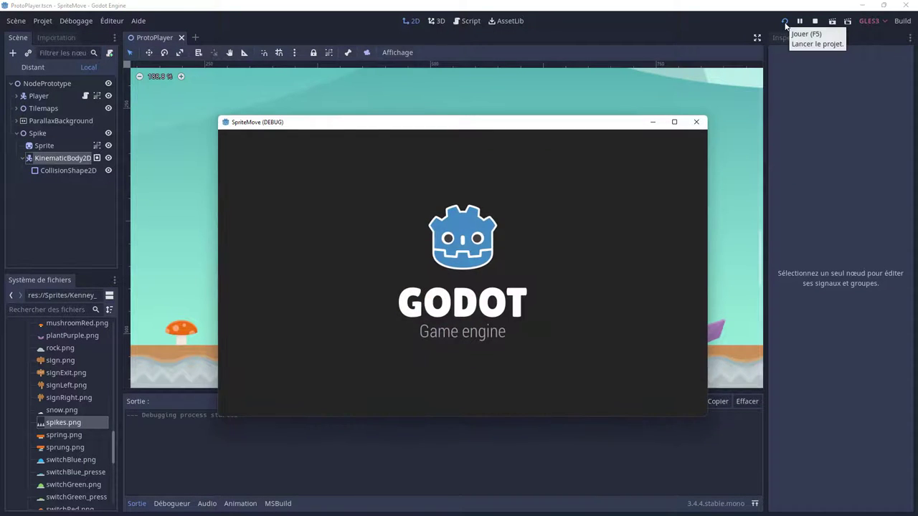
{"action": "key", "text": "Left"}
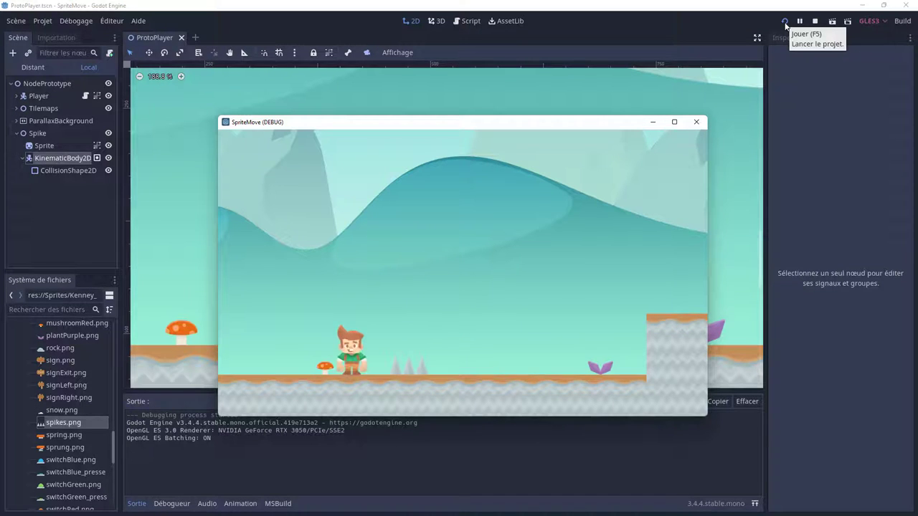
{"action": "key", "text": "space"}
{"action": "key", "text": "Right"}
{"action": "key", "text": "Left"}
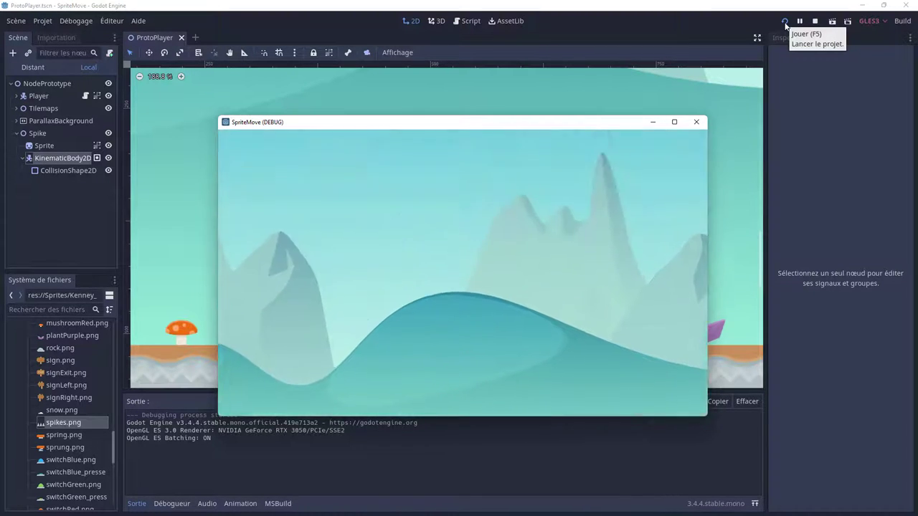
{"action": "left_click", "coordinate": [697, 122]}
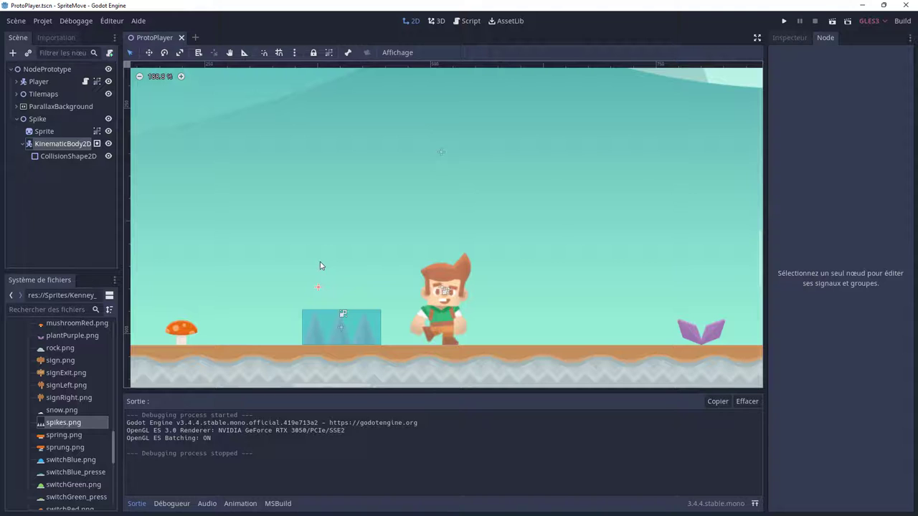
Step: Add velocity = Vector2.zero; above the velocity.y -= 1000 knockback in the Spike block
{"action": "left_click", "coordinate": [85, 82]}
{"action": "scroll", "coordinate": [459, 272], "scroll_direction": "down", "scroll_amount": 8}
{"action": "scroll", "coordinate": [459, 272], "scroll_direction": "down", "scroll_amount": 7}
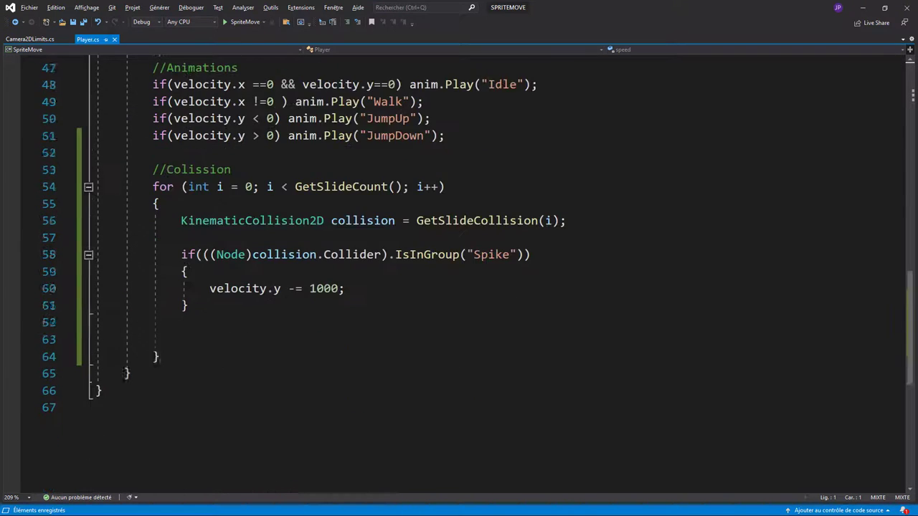
{"action": "scroll", "coordinate": [459, 273], "scroll_direction": "down", "scroll_amount": 3}
{"action": "scroll", "coordinate": [459, 272], "scroll_direction": "up", "scroll_amount": 3}
{"action": "left_click", "coordinate": [246, 272]}
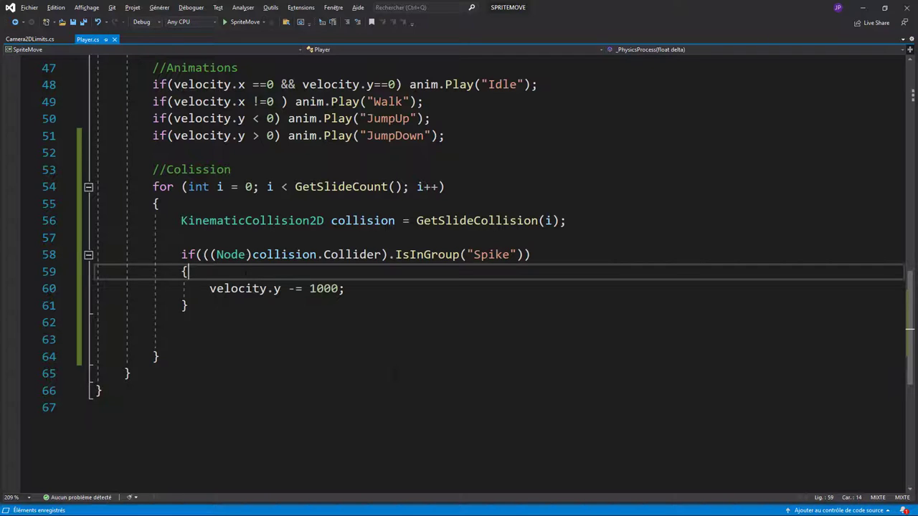
{"action": "key", "text": "Return"}
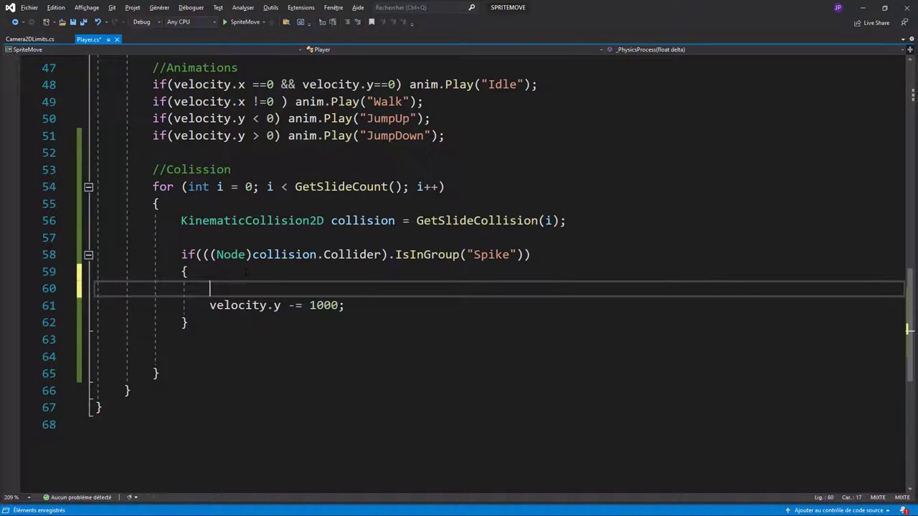
{"action": "type", "text": "vec"}
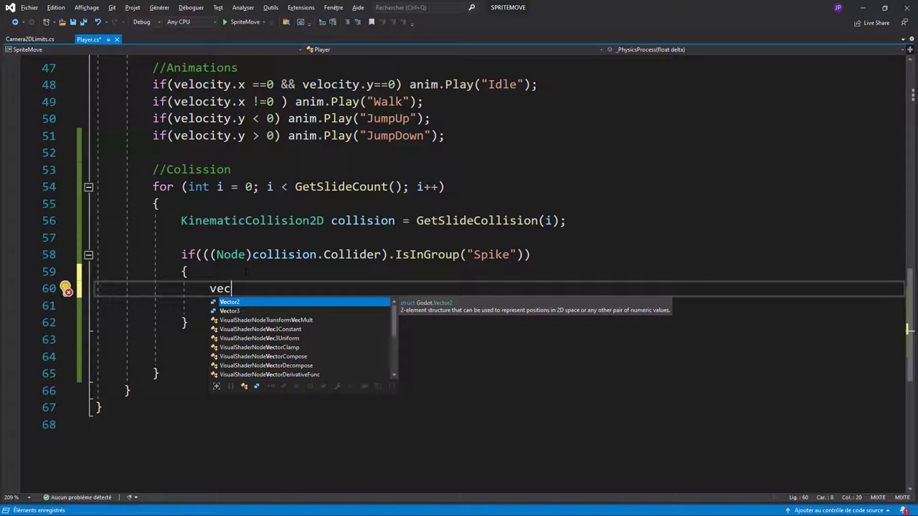
{"action": "key", "text": "BackSpace"}
{"action": "type", "text": "lo"}
{"action": "key", "text": "Tab"}
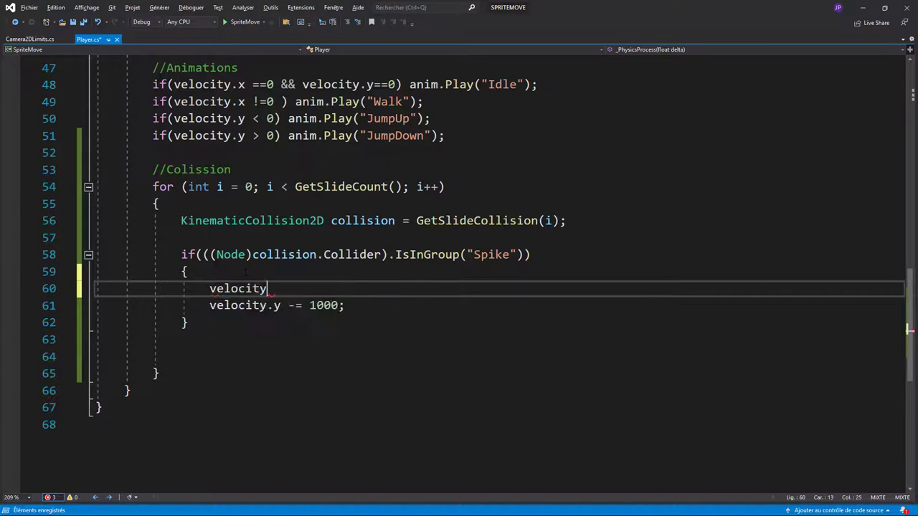
{"action": "type", "text": " = vec"}
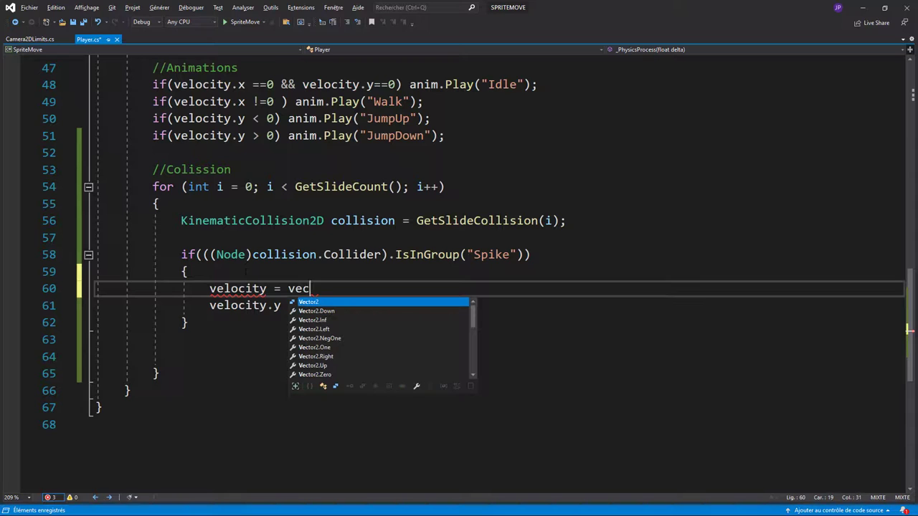
{"action": "key", "text": "Tab"}
{"action": "type", "text": ".zero"}
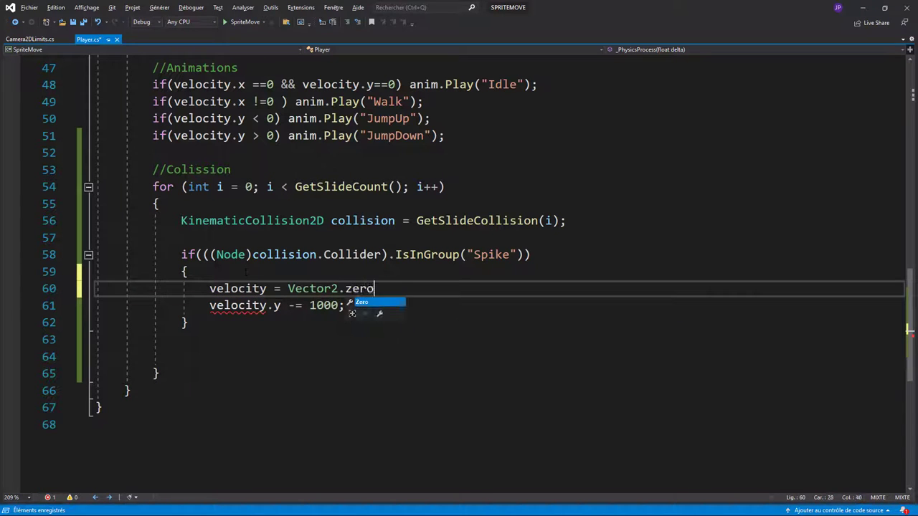
{"action": "type", "text": ";"}
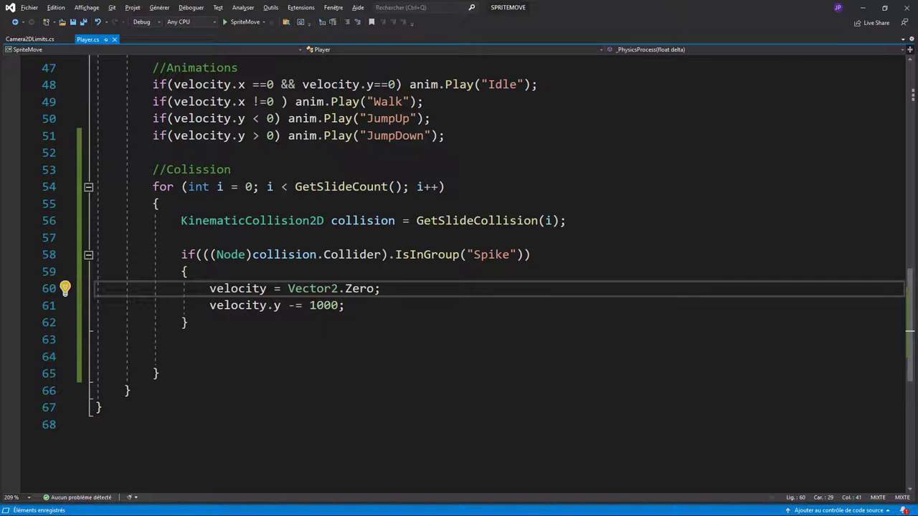
{"action": "key", "text": "alt+Tab"}
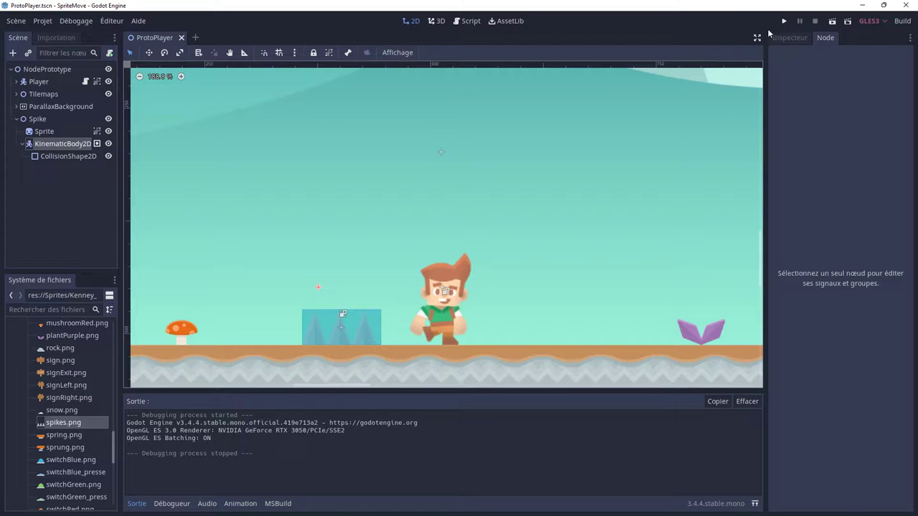
{"action": "left_click", "coordinate": [784, 21]}
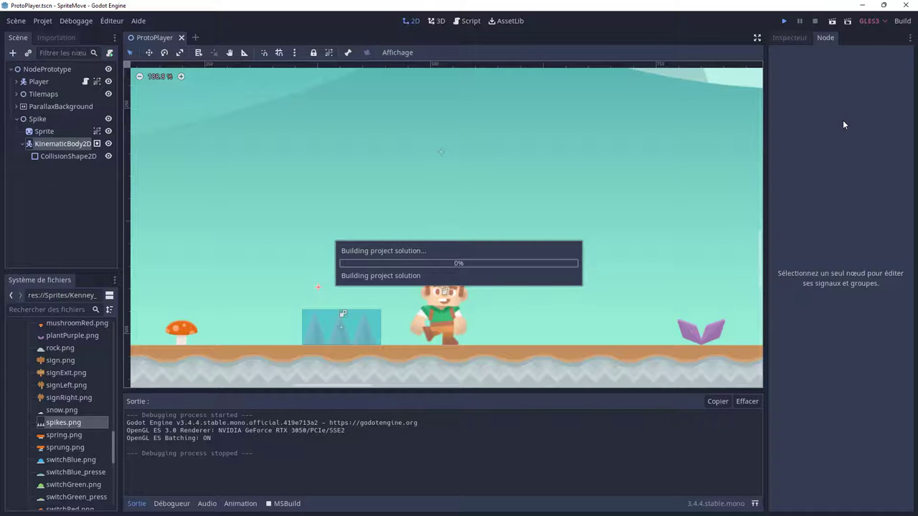
{"action": "key", "text": "space"}
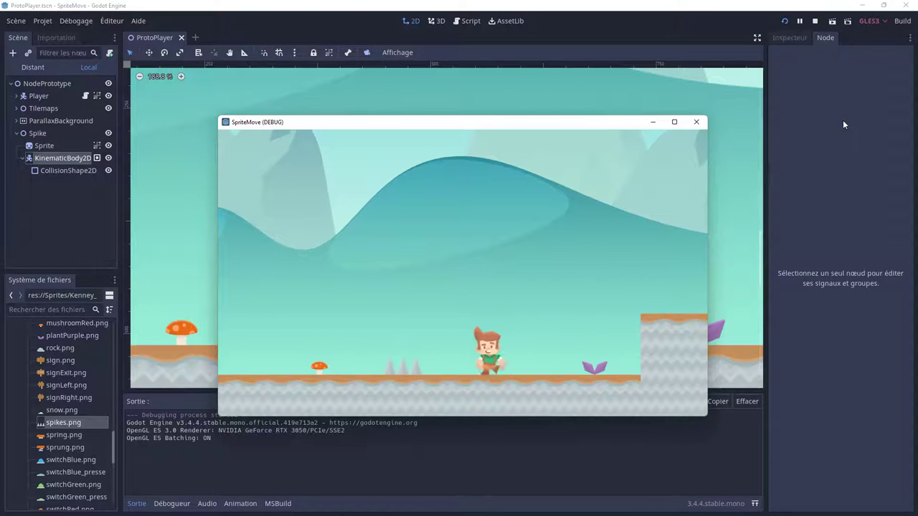
{"action": "key", "text": "Left"}
{"action": "key", "text": "space"}
{"action": "key", "text": "Right"}
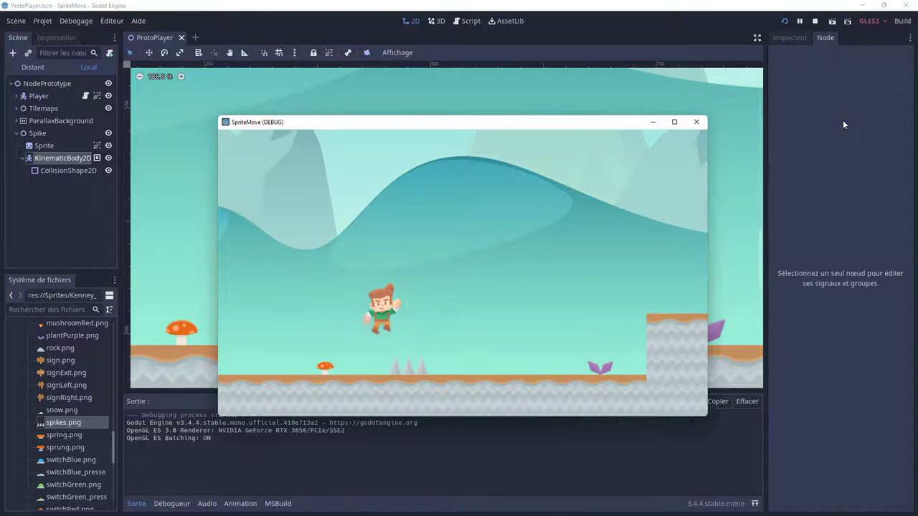
{"action": "key", "text": "space"}
{"action": "key", "text": "space"}
{"action": "key", "text": "space"}
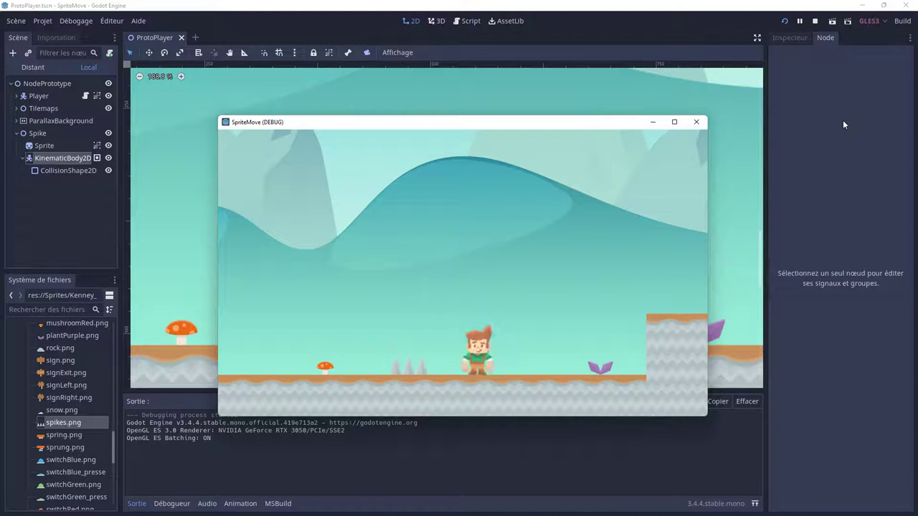
{"action": "key", "text": "space"}
{"action": "key", "text": "Left"}
{"action": "key", "text": "Right"}
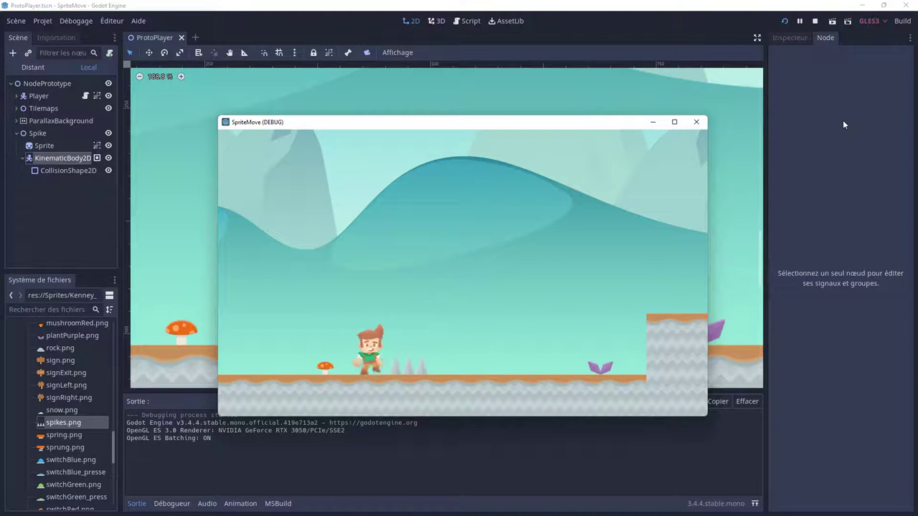
{"action": "key", "text": "space"}
{"action": "key", "text": "Left"}
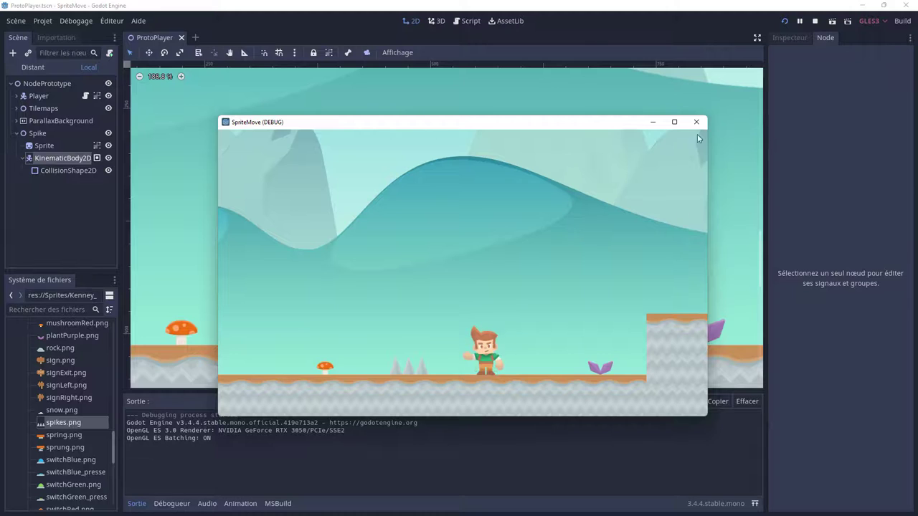
{"action": "left_click", "coordinate": [696, 122]}
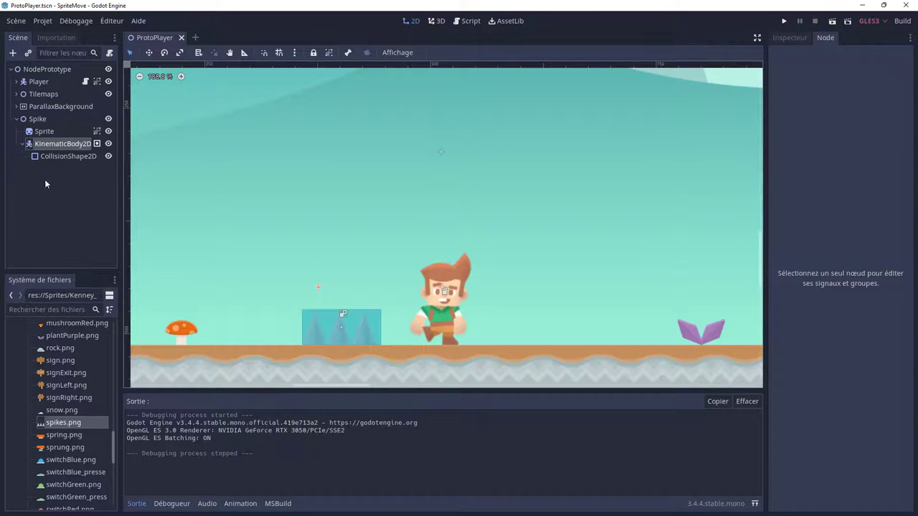
{"action": "left_click", "coordinate": [16, 120]}
{"action": "left_click", "coordinate": [35, 118]}
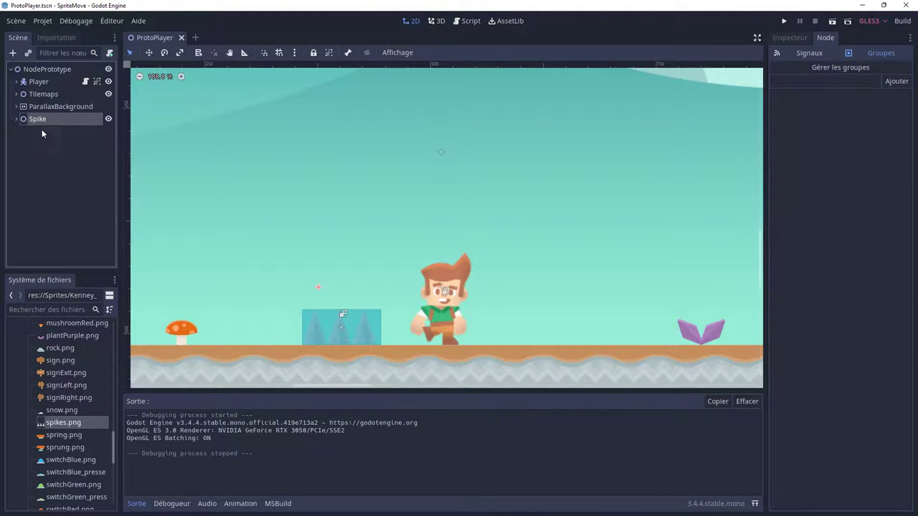
{"action": "scroll", "coordinate": [442, 294], "scroll_direction": "down", "scroll_amount": 4}
{"action": "scroll", "coordinate": [574, 279], "scroll_direction": "down", "scroll_amount": 3}
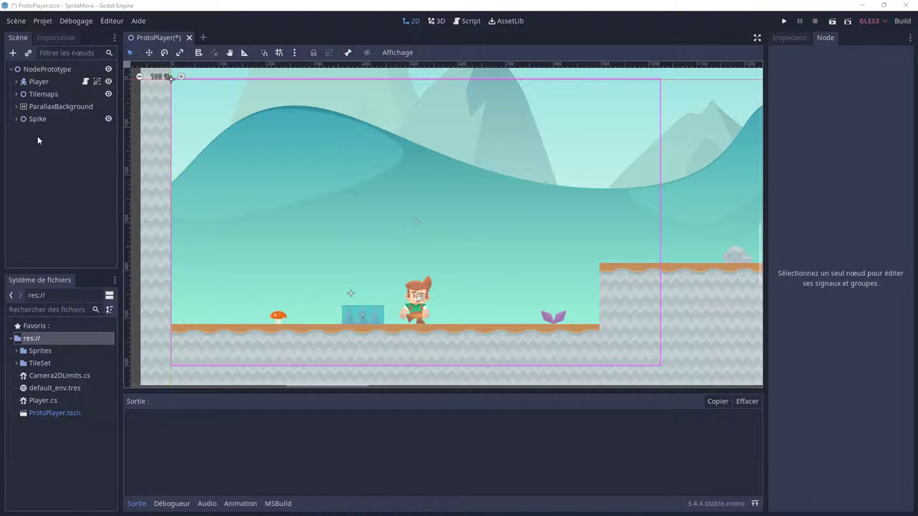
{"action": "left_click", "coordinate": [39, 120]}
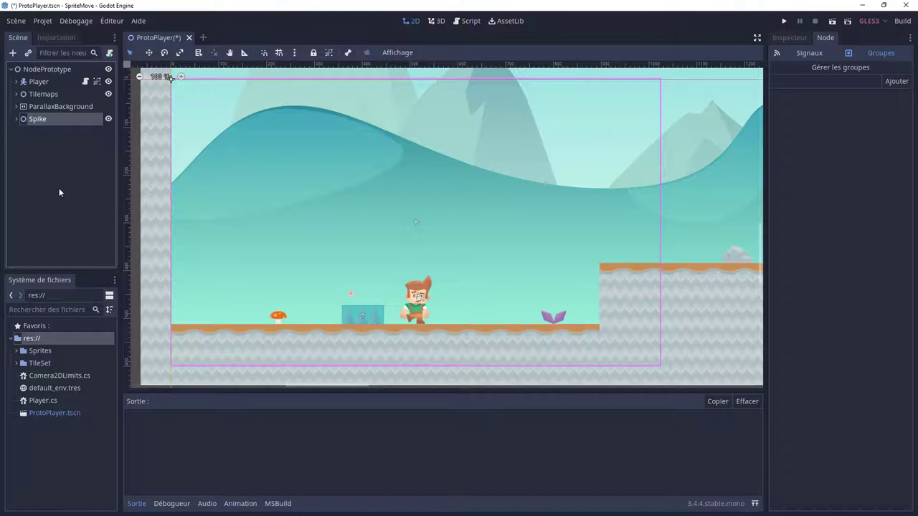
{"action": "key", "text": "ctrl+d"}
{"action": "left_click_drag", "start_coordinate": [359, 318], "coordinate": [496, 315]}
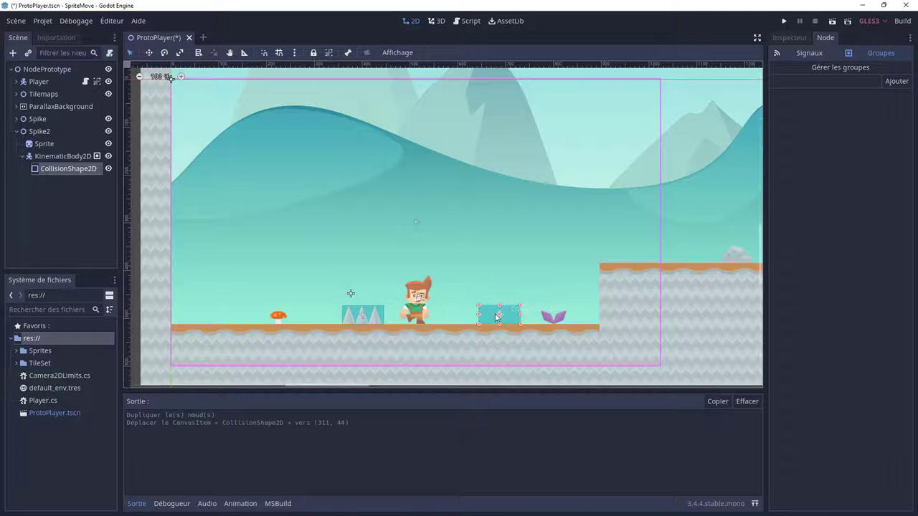
{"action": "left_click", "coordinate": [46, 144]}
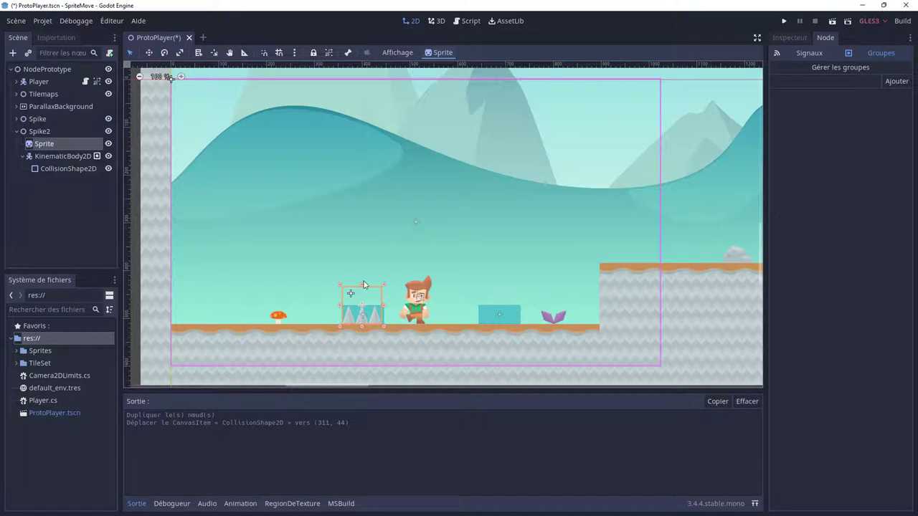
{"action": "left_click_drag", "start_coordinate": [340, 286], "coordinate": [318, 274]}
{"action": "key", "text": "ctrl+z"}
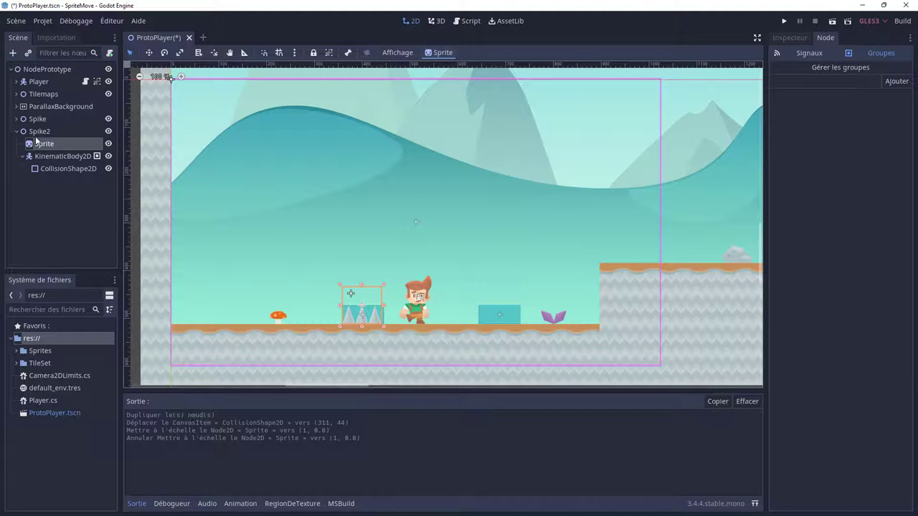
{"action": "left_click", "coordinate": [39, 132]}
{"action": "key", "text": "Delete"}
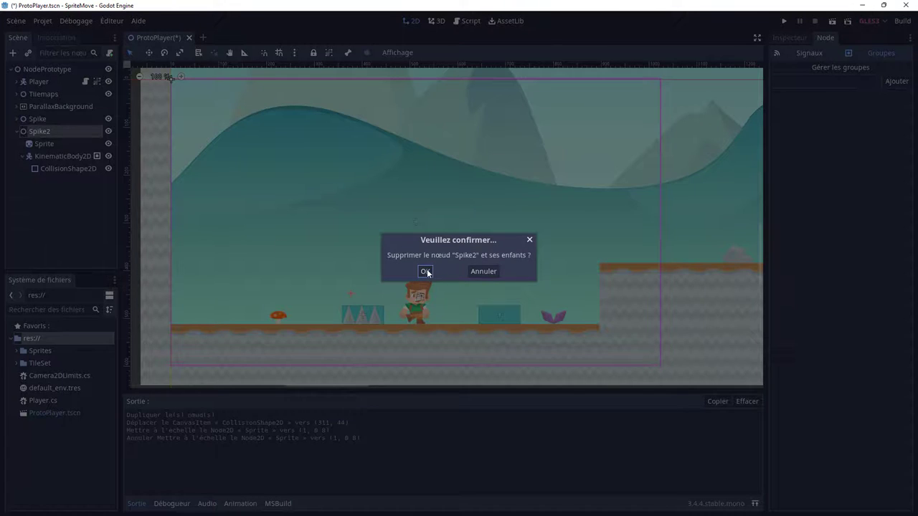
{"action": "left_click", "coordinate": [428, 273]}
{"action": "left_click", "coordinate": [38, 119]}
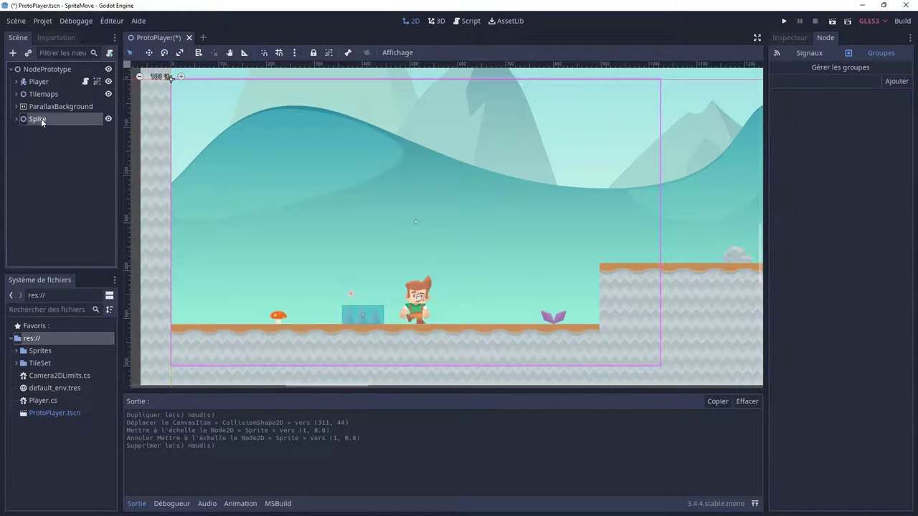
Step: Save the Spike node's branch as a new scene named Spike.tscn
{"action": "right_click", "coordinate": [42, 123]}
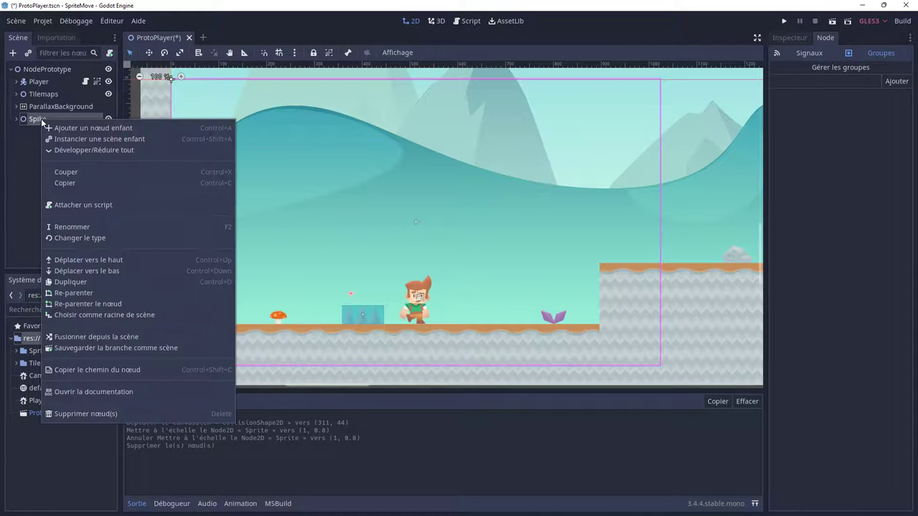
{"action": "left_click", "coordinate": [105, 349]}
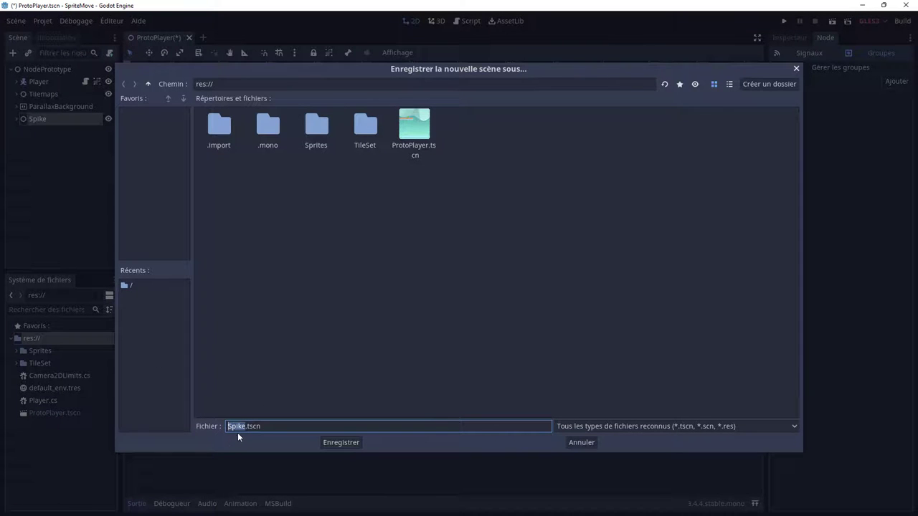
{"action": "left_click", "coordinate": [343, 444]}
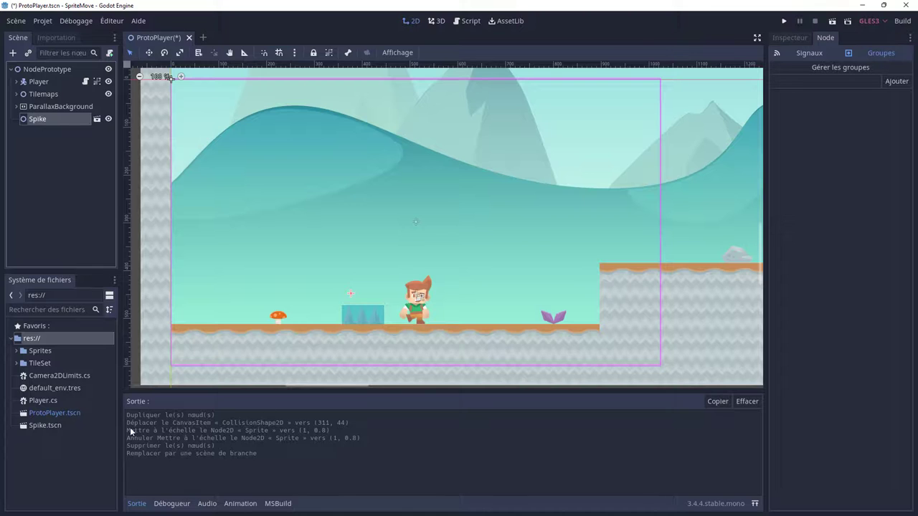
Step: Delete the original Spike node and drop a Spike.tscn instance into the level
{"action": "left_click", "coordinate": [52, 426]}
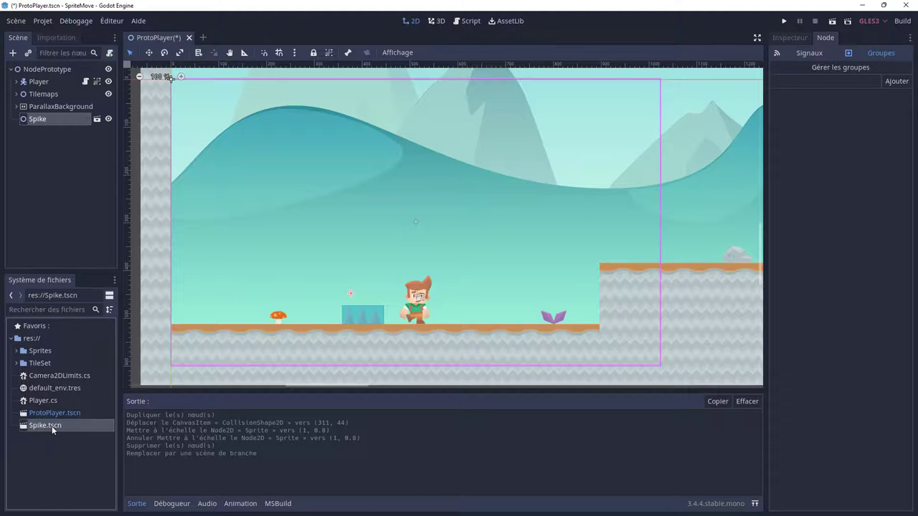
{"action": "left_click", "coordinate": [61, 157]}
{"action": "left_click", "coordinate": [33, 120]}
{"action": "key", "text": "Delete"}
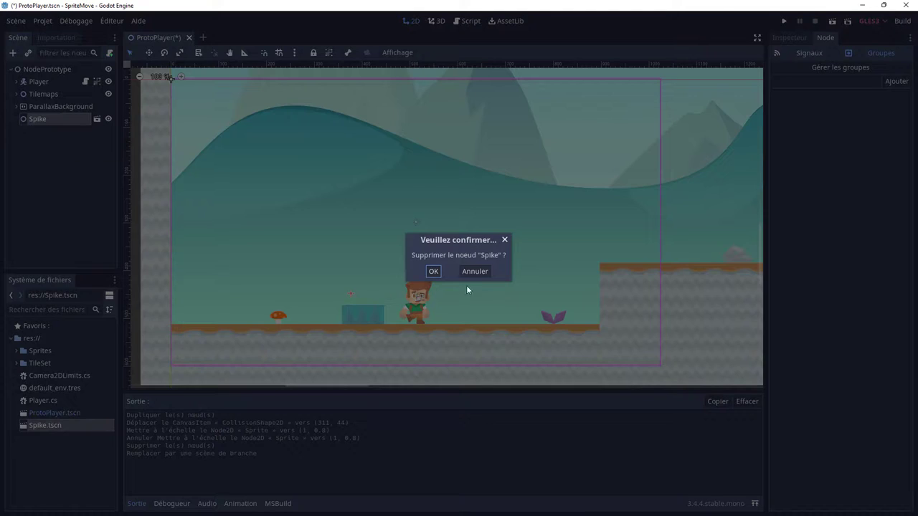
{"action": "left_click", "coordinate": [433, 272]}
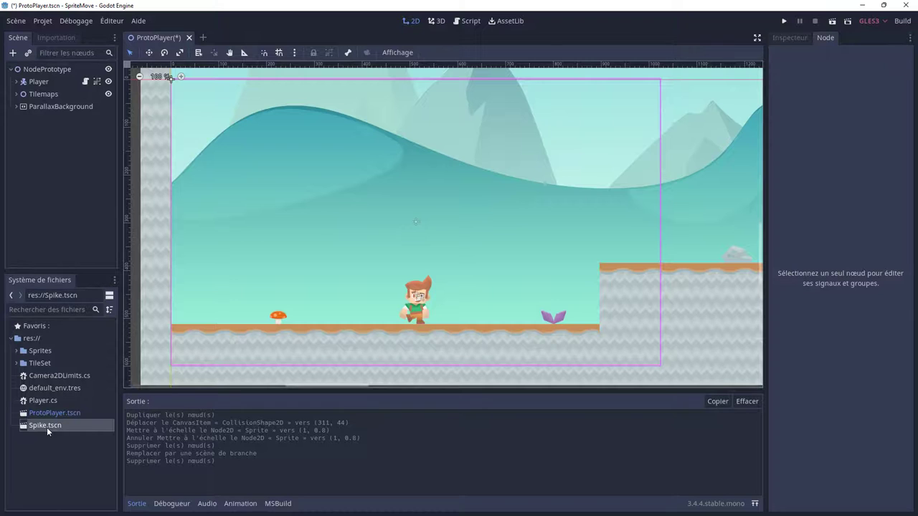
{"action": "left_click_drag", "start_coordinate": [47, 426], "coordinate": [335, 309]}
{"action": "double_click", "coordinate": [45, 119]}
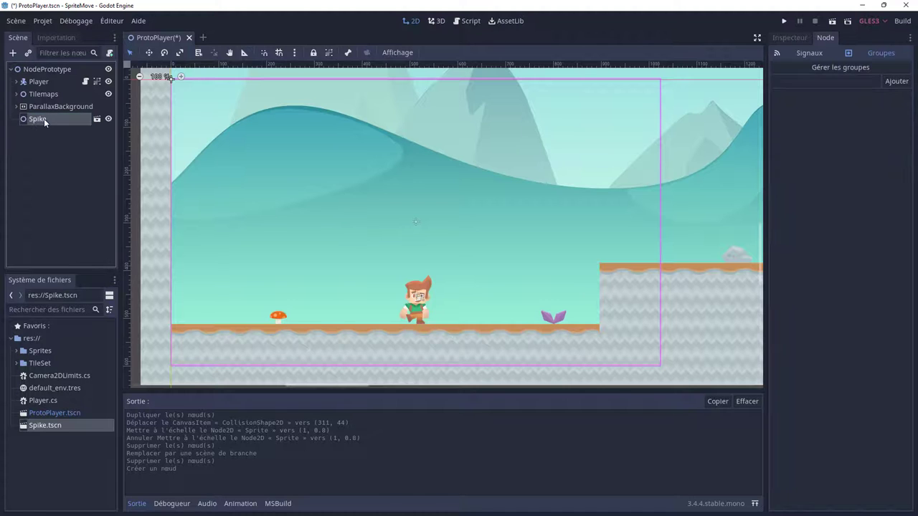
Step: Place the first Spike instance on the ground near the player
{"action": "left_click", "coordinate": [300, 218]}
{"action": "scroll", "coordinate": [301, 219], "scroll_direction": "down", "scroll_amount": 2}
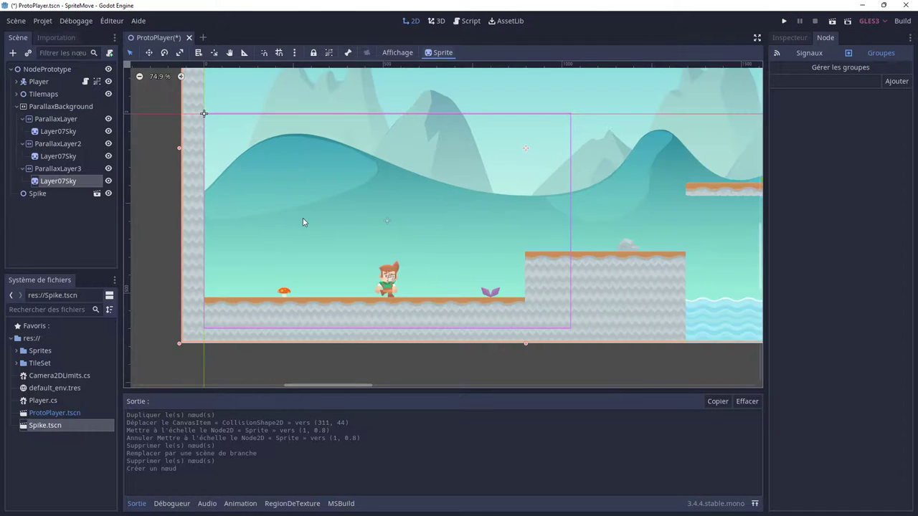
{"action": "scroll", "coordinate": [316, 219], "scroll_direction": "down", "scroll_amount": 1}
{"action": "scroll", "coordinate": [344, 218], "scroll_direction": "down", "scroll_amount": 1}
{"action": "scroll", "coordinate": [380, 209], "scroll_direction": "down", "scroll_amount": 1}
{"action": "scroll", "coordinate": [380, 219], "scroll_direction": "up", "scroll_amount": 1}
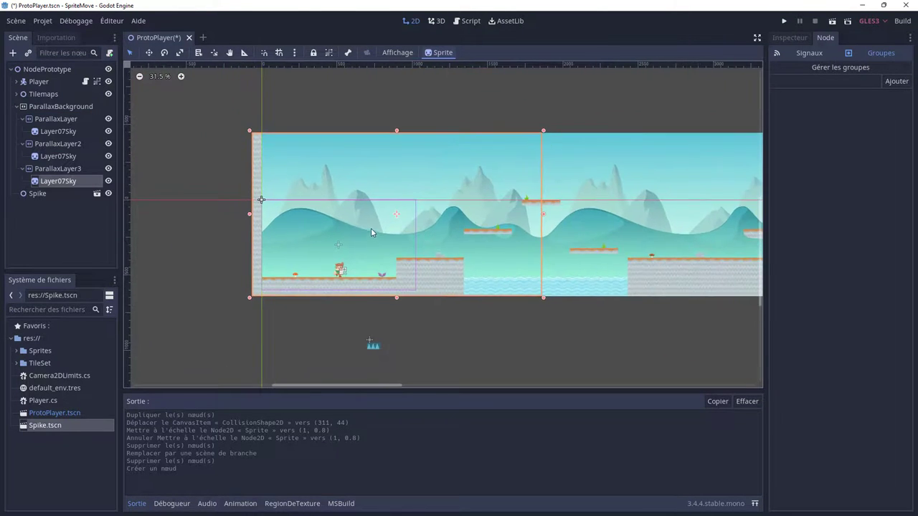
{"action": "left_click_drag", "start_coordinate": [373, 353], "coordinate": [315, 270]}
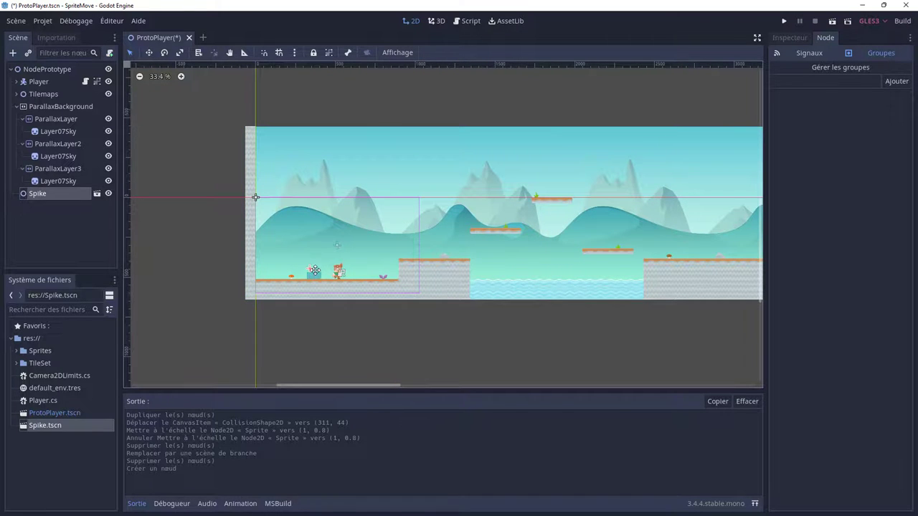
{"action": "left_click_drag", "start_coordinate": [315, 271], "coordinate": [361, 239]}
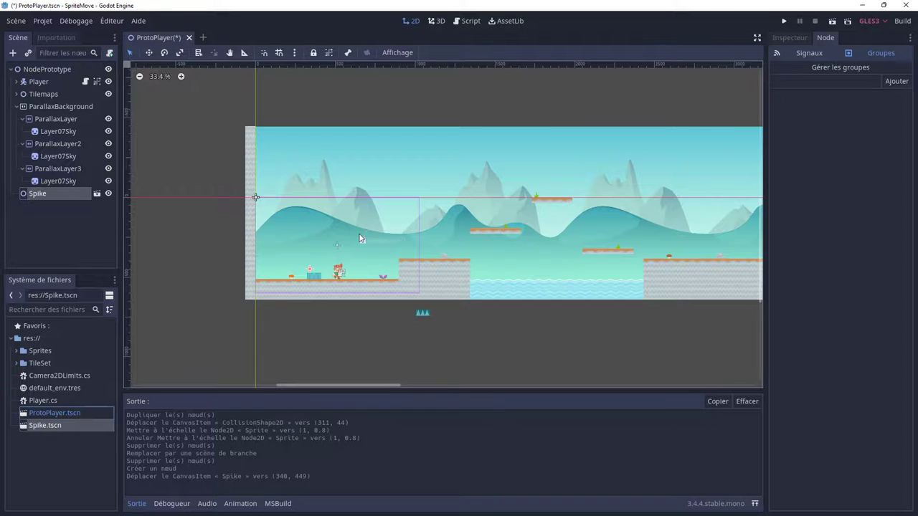
Step: Add two more Spike instances and position them on the raised ground ledges
{"action": "mouse_move", "coordinate": [45, 425]}
{"action": "left_mouse_down"}
{"action": "mouse_move", "coordinate": [416, 308]}
{"action": "mouse_move", "coordinate": [457, 256]}
{"action": "left_mouse_up"}
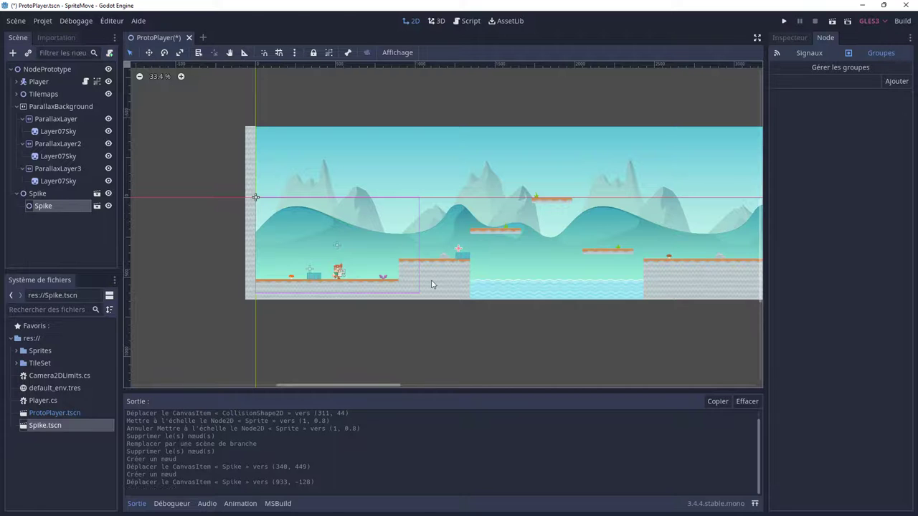
{"action": "left_click_drag", "start_coordinate": [55, 426], "coordinate": [376, 215]}
{"action": "left_click_drag", "start_coordinate": [445, 294], "coordinate": [661, 242]}
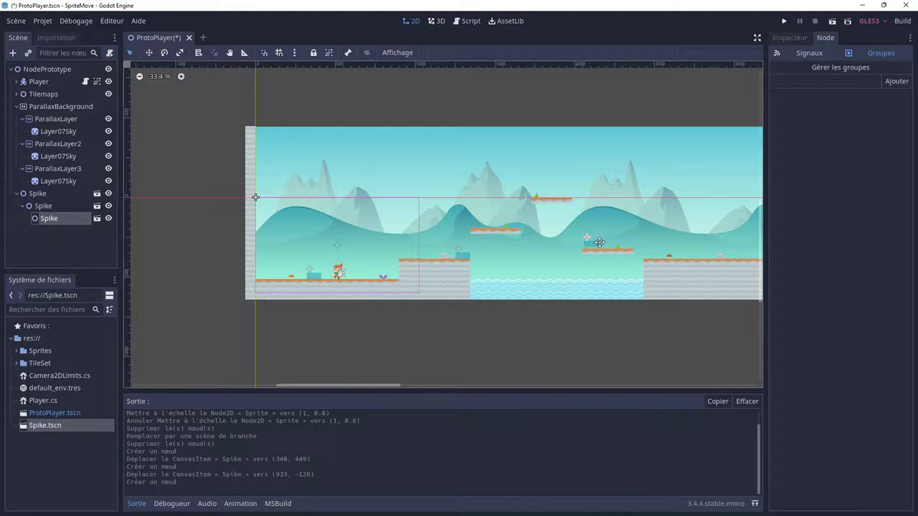
{"action": "left_click_drag", "start_coordinate": [661, 242], "coordinate": [591, 244]}
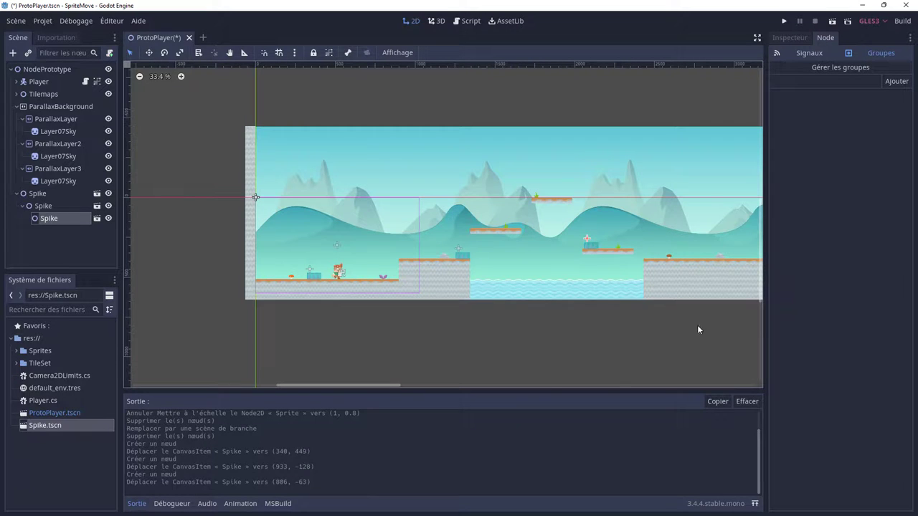
Step: Expand the nested Spike nodes and re-parent the innermost Spike under the middle Spike
{"action": "left_click", "coordinate": [16, 193]}
{"action": "left_click", "coordinate": [15, 193]}
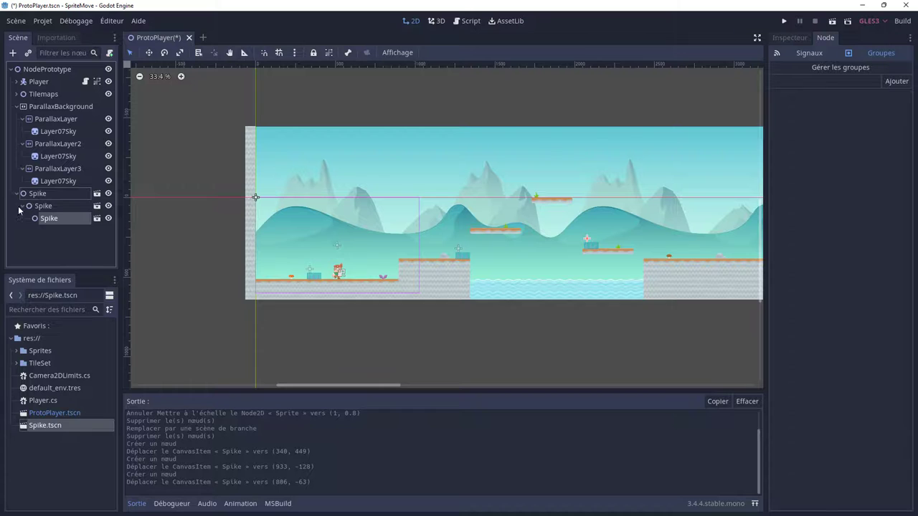
{"action": "left_click", "coordinate": [22, 207]}
{"action": "left_click", "coordinate": [23, 206]}
{"action": "left_click", "coordinate": [16, 193]}
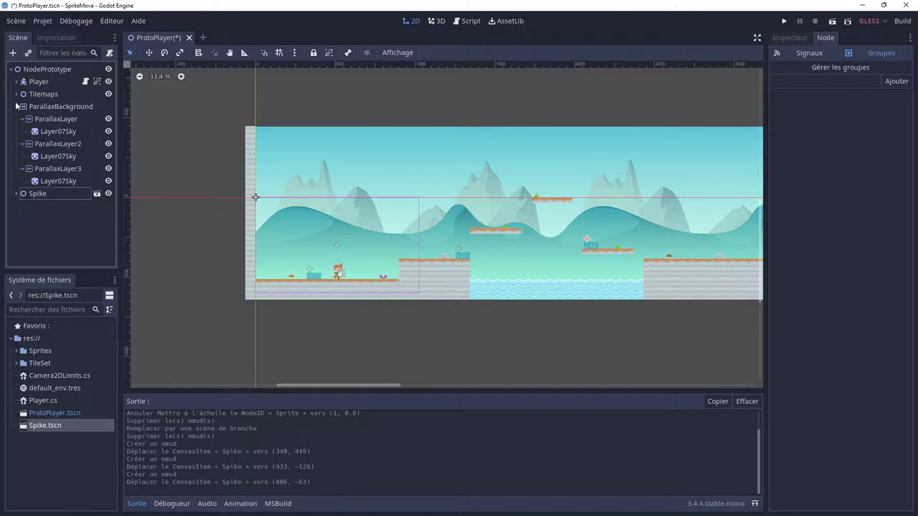
{"action": "left_click", "coordinate": [16, 106]}
{"action": "left_click", "coordinate": [17, 119]}
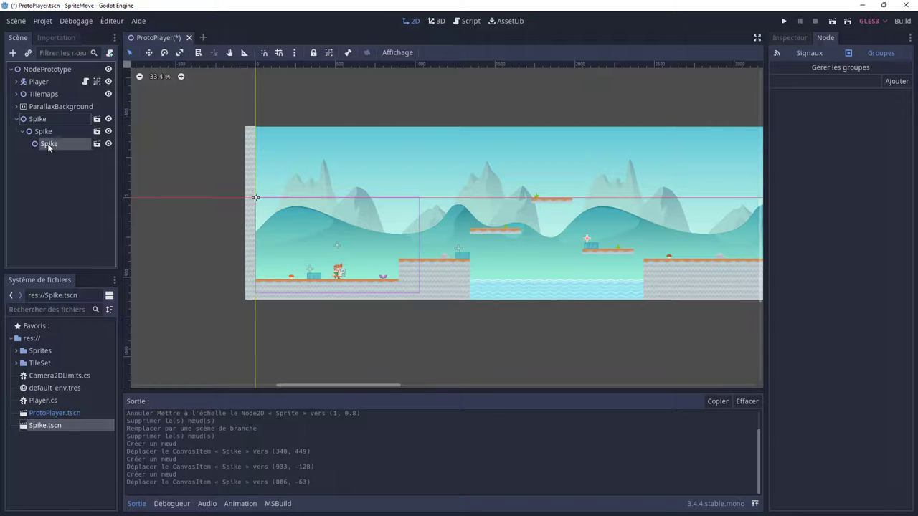
{"action": "left_click_drag", "start_coordinate": [48, 146], "coordinate": [62, 135]}
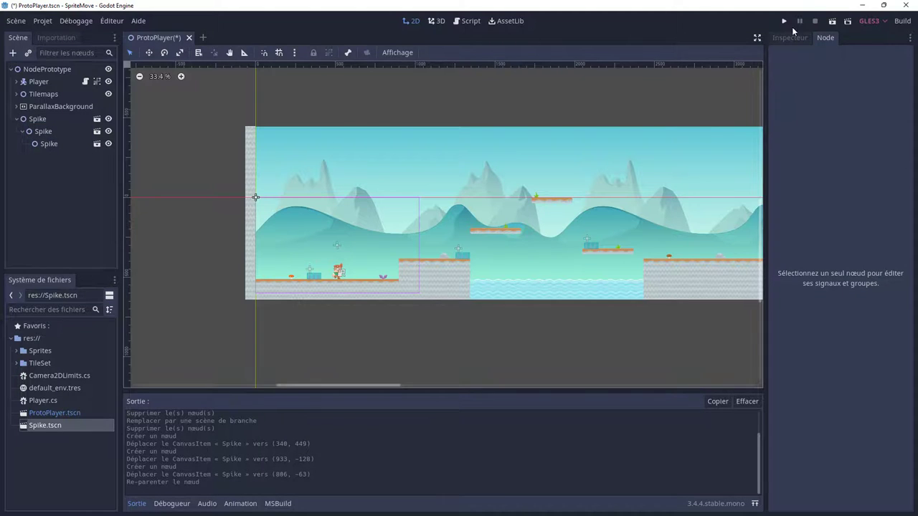
Step: Run the level and steer the character left, right and jumping across the spike platforms
{"action": "left_click", "coordinate": [785, 22]}
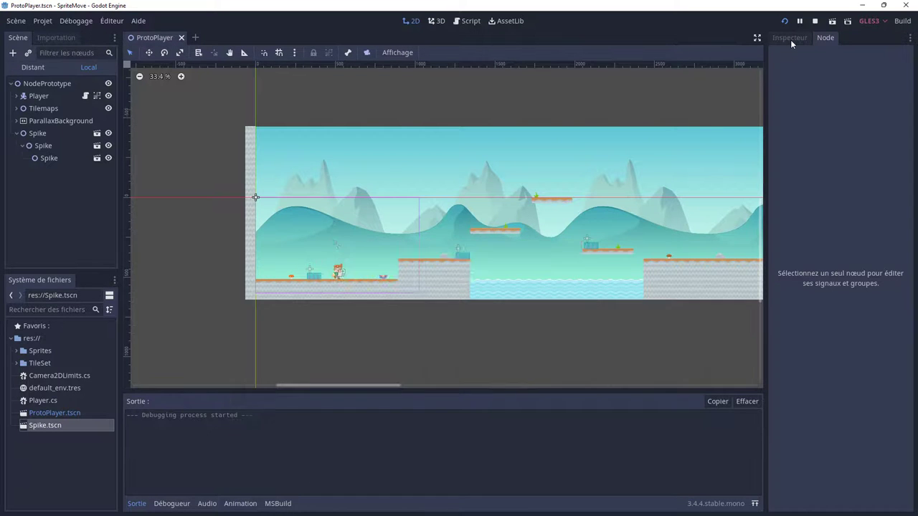
{"action": "key", "text": "Left"}
{"action": "key", "text": "space"}
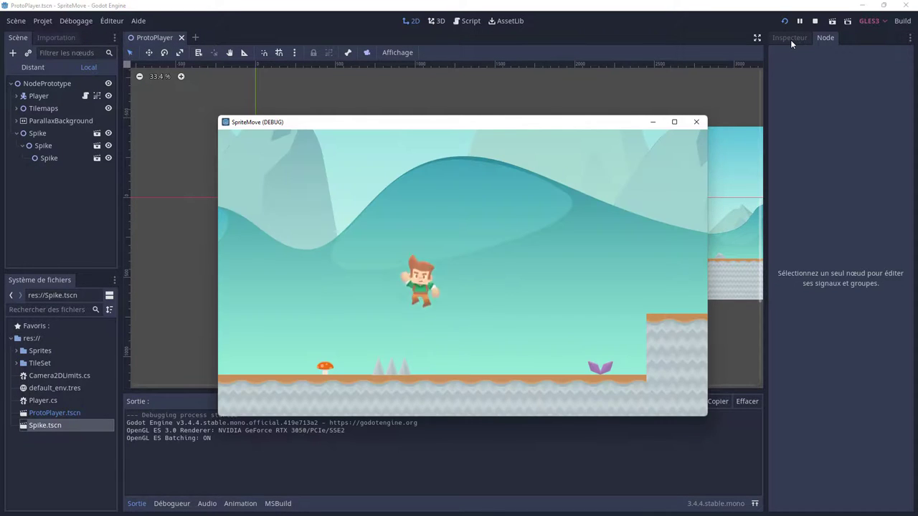
{"action": "key", "text": "Right"}
{"action": "key", "text": "Right"}
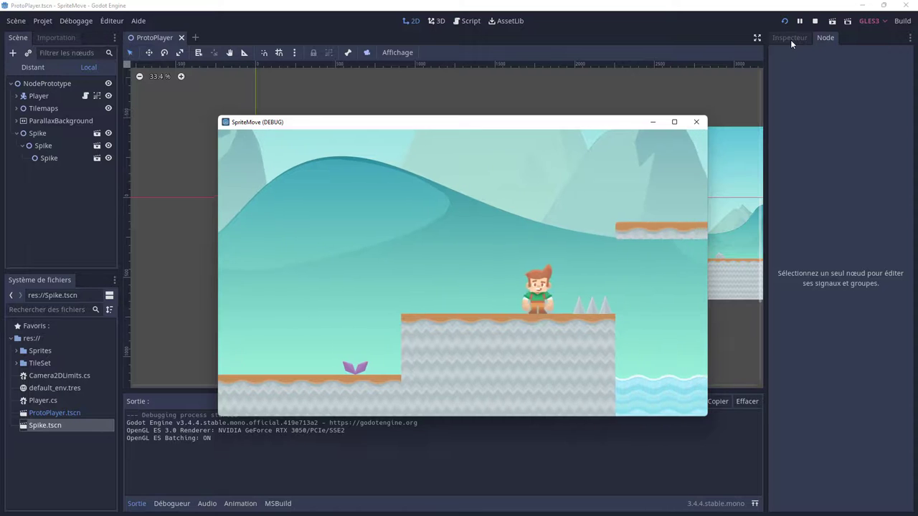
{"action": "key", "text": "space"}
{"action": "key", "text": "space"}
{"action": "key", "text": "Right"}
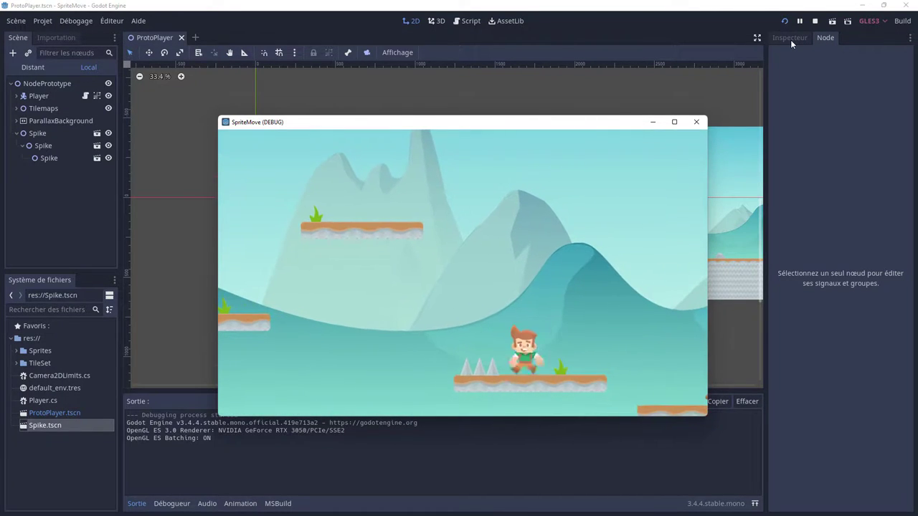
{"action": "key", "text": "space"}
{"action": "key", "text": "Left"}
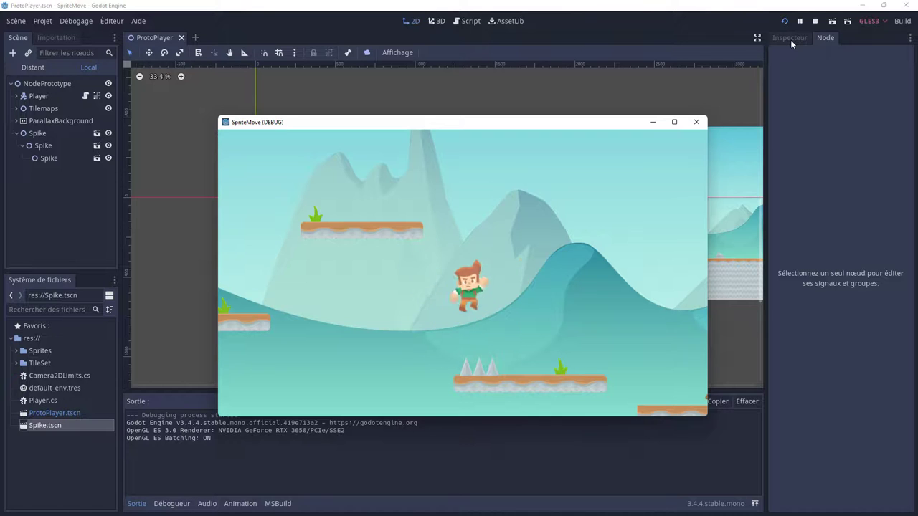
{"action": "key", "text": "Right"}
{"action": "key", "text": "Left"}
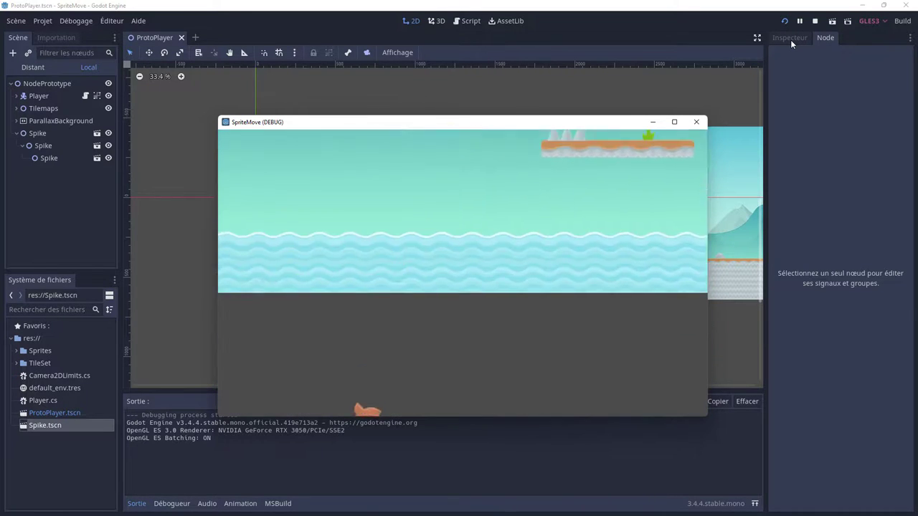
Step: Stop the running game and recentre the level view on the character
{"action": "left_click", "coordinate": [697, 121]}
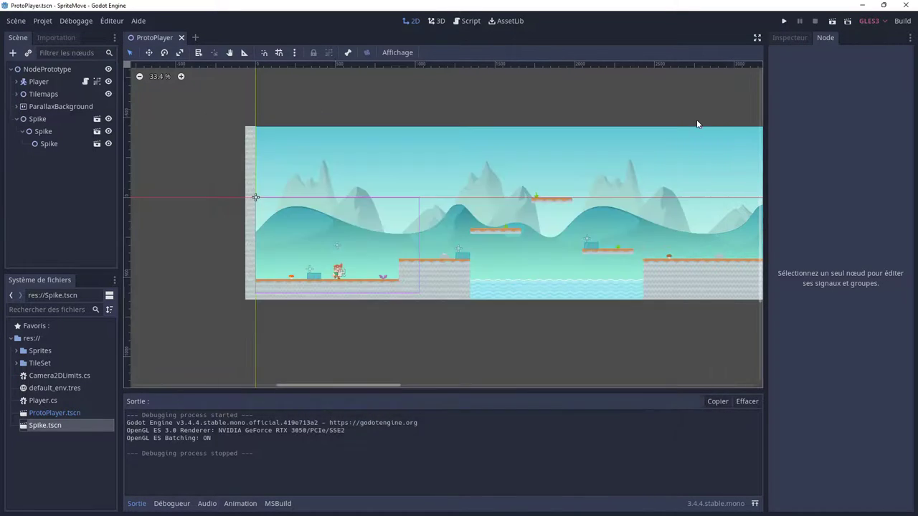
{"action": "scroll", "coordinate": [460, 327], "scroll_direction": "up", "scroll_amount": 1}
{"action": "scroll", "coordinate": [347, 309], "scroll_direction": "up", "scroll_amount": 1}
{"action": "scroll", "coordinate": [309, 254], "scroll_direction": "up", "scroll_amount": 1}
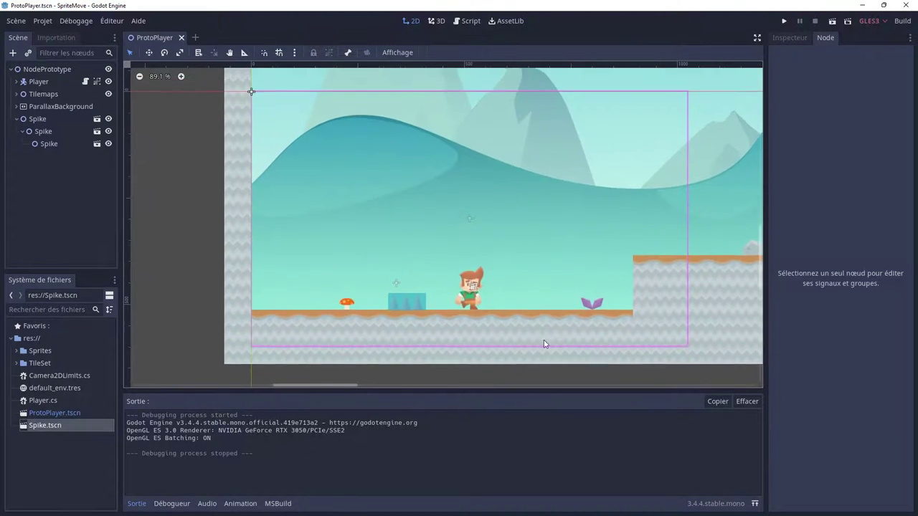
{"action": "scroll", "coordinate": [460, 335], "scroll_direction": "up", "scroll_amount": 1}
{"action": "scroll", "coordinate": [467, 327], "scroll_direction": "up", "scroll_amount": 1}
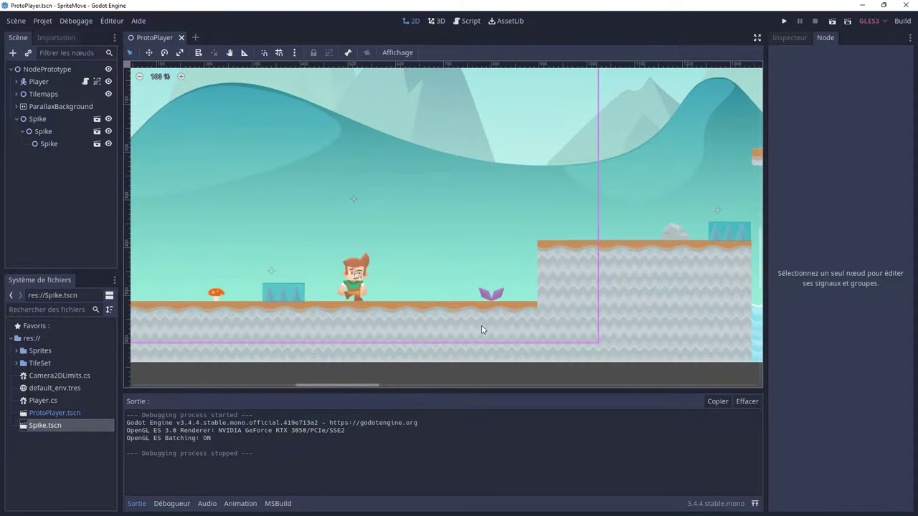
{"action": "middle_click_drag", "start_coordinate": [483, 318], "coordinate": [567, 327]}
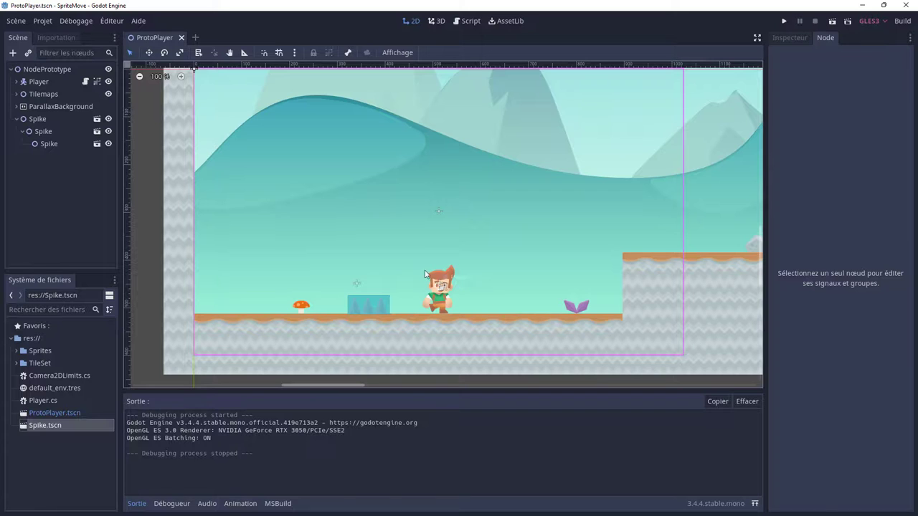
Step: Move the middle Spike instance to the top level of the tree as Spike2
{"action": "left_click", "coordinate": [370, 309]}
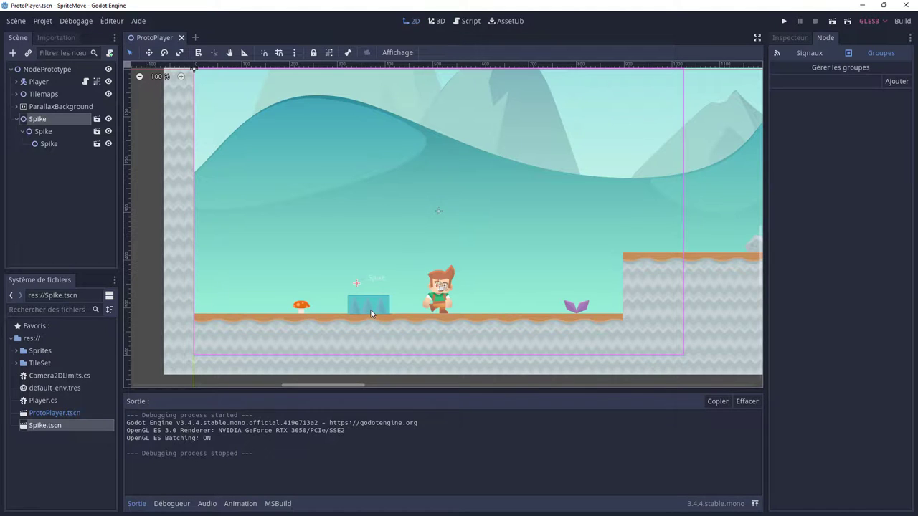
{"action": "left_click_drag", "start_coordinate": [44, 132], "coordinate": [51, 190]}
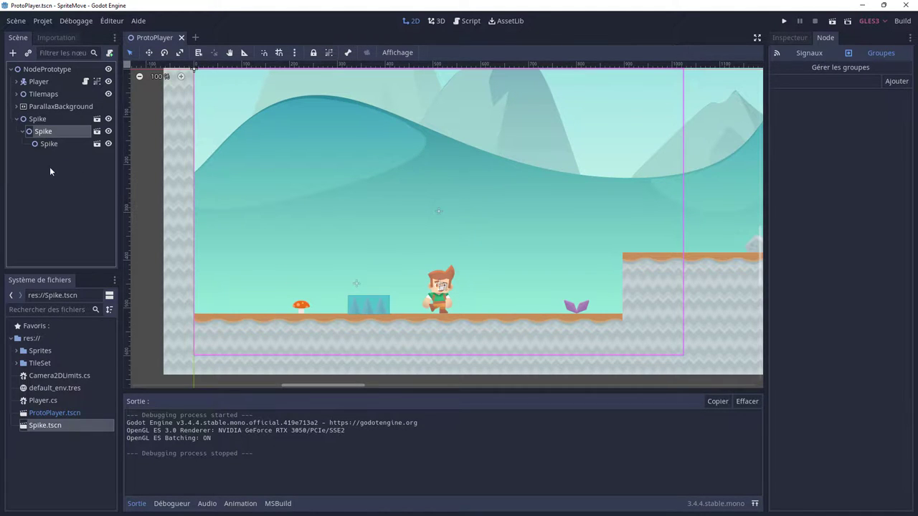
{"action": "left_click_drag", "start_coordinate": [34, 123], "coordinate": [41, 150]}
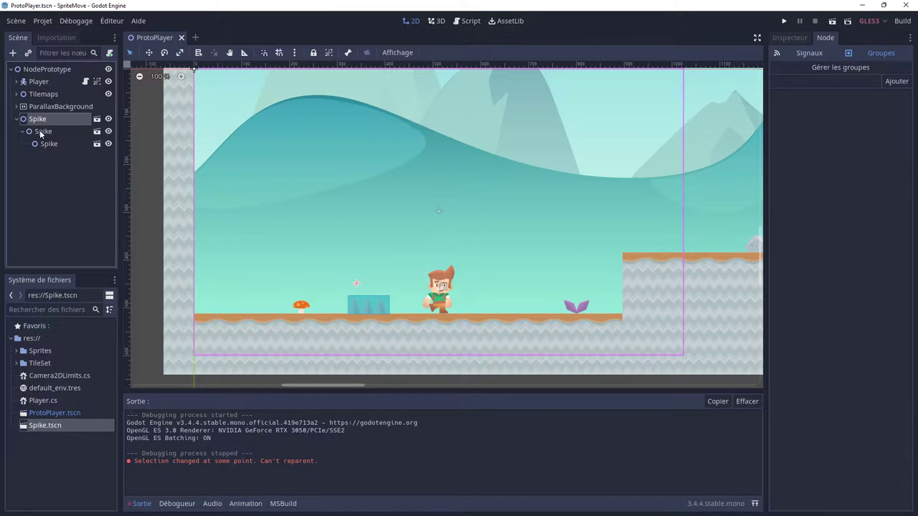
{"action": "left_click_drag", "start_coordinate": [41, 134], "coordinate": [60, 79]}
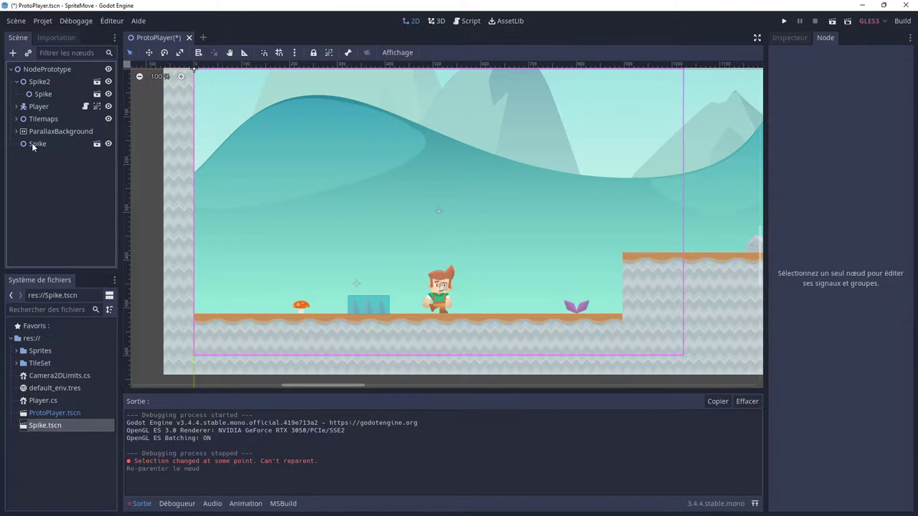
Step: Delete the leftover Spike node and pan across the level to check it
{"action": "left_click", "coordinate": [33, 147]}
{"action": "key", "text": "Delete"}
{"action": "key", "text": "Return"}
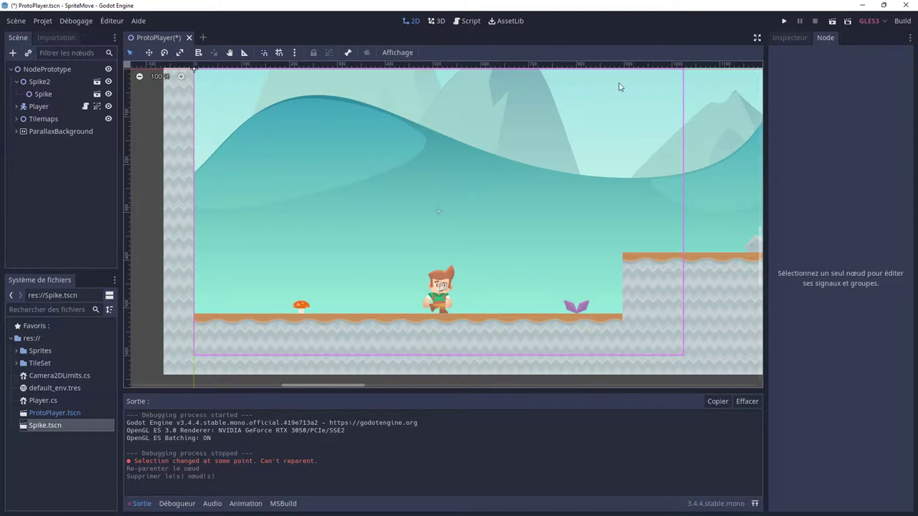
{"action": "scroll", "coordinate": [650, 236], "scroll_direction": "down", "scroll_amount": 2}
{"action": "middle_click_drag", "start_coordinate": [644, 240], "coordinate": [470, 262]}
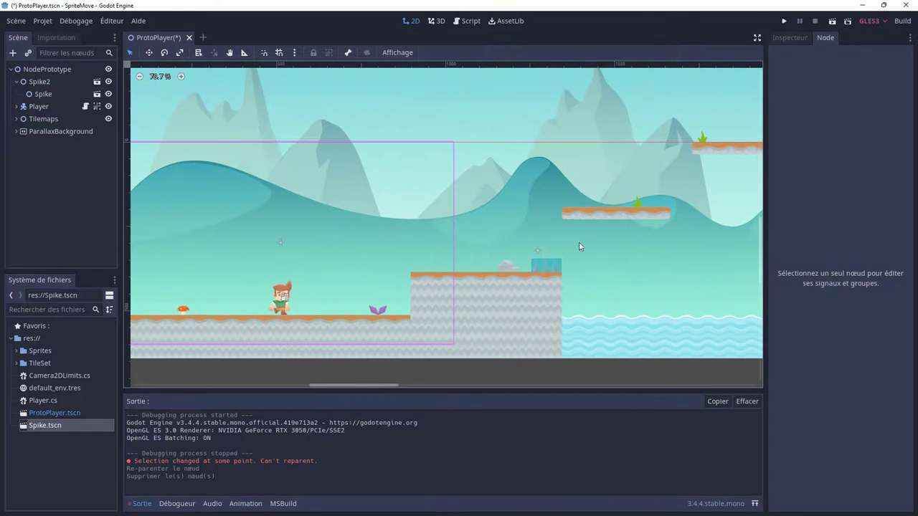
{"action": "scroll", "coordinate": [495, 243], "scroll_direction": "up", "scroll_amount": 2}
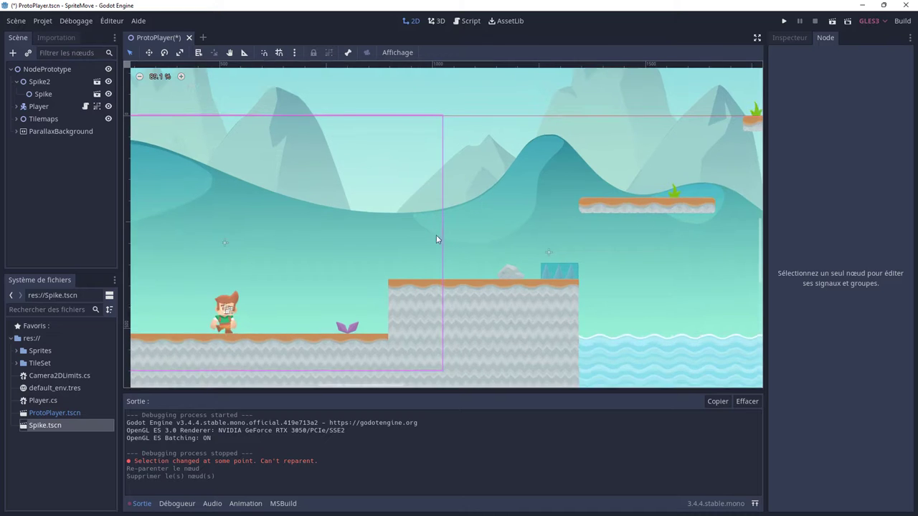
{"action": "middle_click_drag", "start_coordinate": [436, 240], "coordinate": [538, 250]}
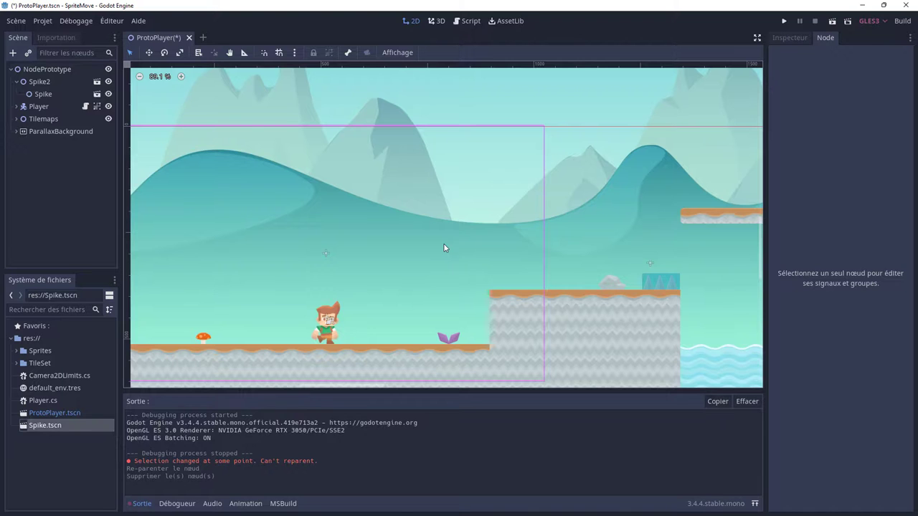
{"action": "left_click", "coordinate": [84, 106]}
Step: Remove the blank lines 63–64 after the Spike collision check in Player.cs
{"action": "scroll", "coordinate": [415, 273], "scroll_direction": "down", "scroll_amount": 7}
{"action": "scroll", "coordinate": [415, 274], "scroll_direction": "down", "scroll_amount": 10}
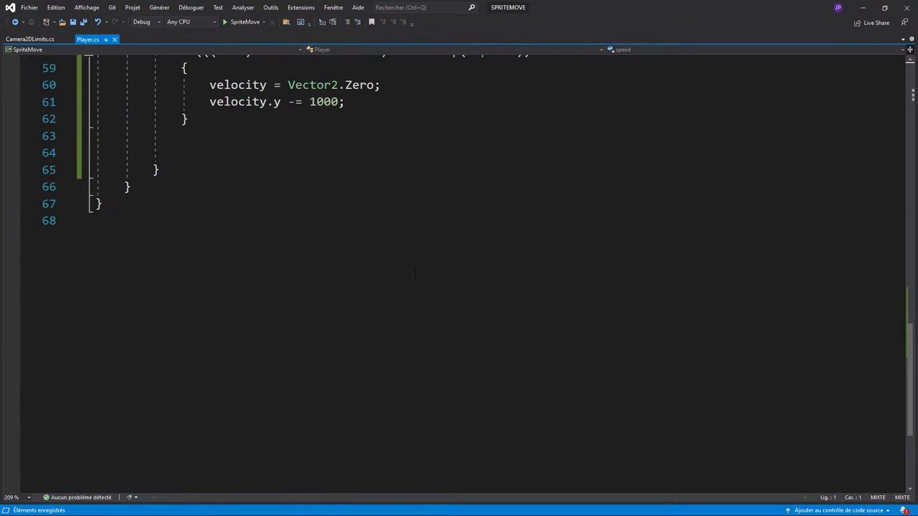
{"action": "scroll", "coordinate": [415, 274], "scroll_direction": "up", "scroll_amount": 4}
{"action": "scroll", "coordinate": [414, 274], "scroll_direction": "up", "scroll_amount": 2}
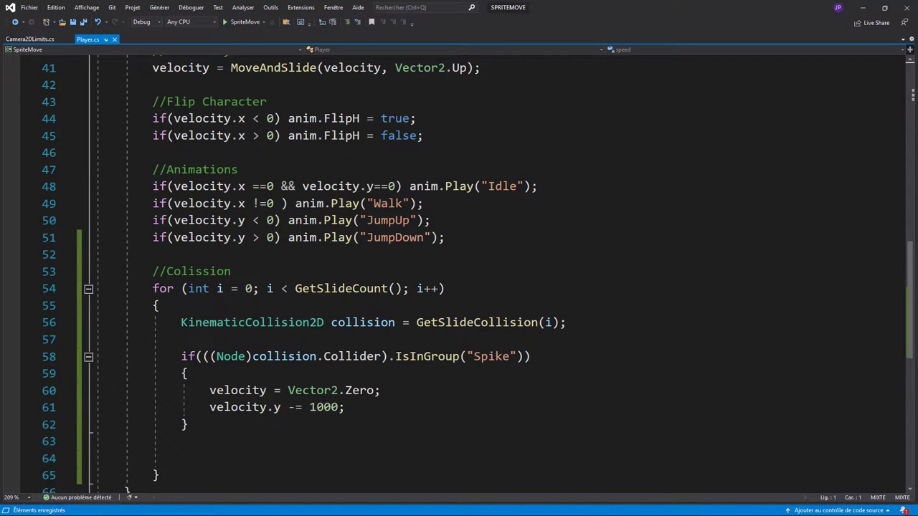
{"action": "left_click", "coordinate": [241, 422]}
{"action": "key", "text": "Delete"}
{"action": "key", "text": "Delete"}
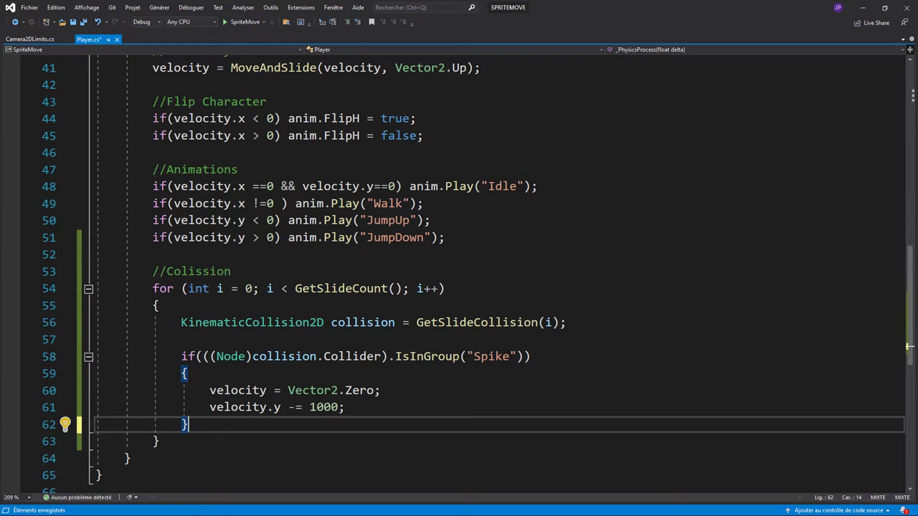
Step: Review the collision loop on lines 54–62 and the _PhysicsProcess method
{"action": "left_click_drag", "start_coordinate": [153, 288], "coordinate": [507, 418]}
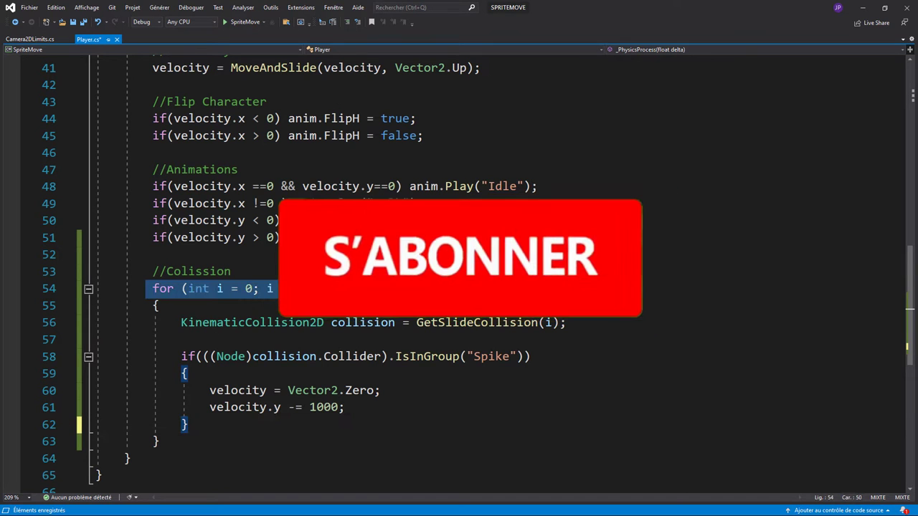
{"action": "scroll", "coordinate": [507, 418], "scroll_direction": "up", "scroll_amount": 3}
{"action": "scroll", "coordinate": [507, 418], "scroll_direction": "up", "scroll_amount": 4}
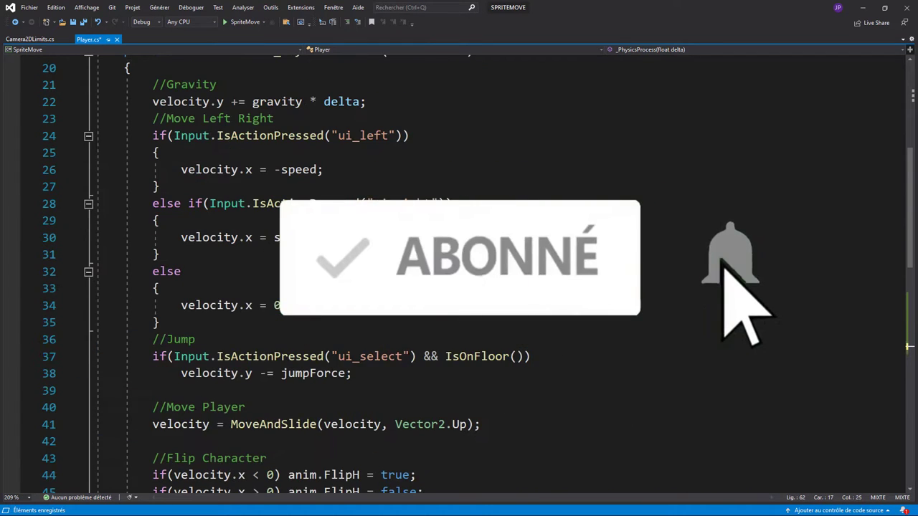
{"action": "scroll", "coordinate": [508, 418], "scroll_direction": "up", "scroll_amount": 4}
{"action": "double_click", "coordinate": [301, 255]}
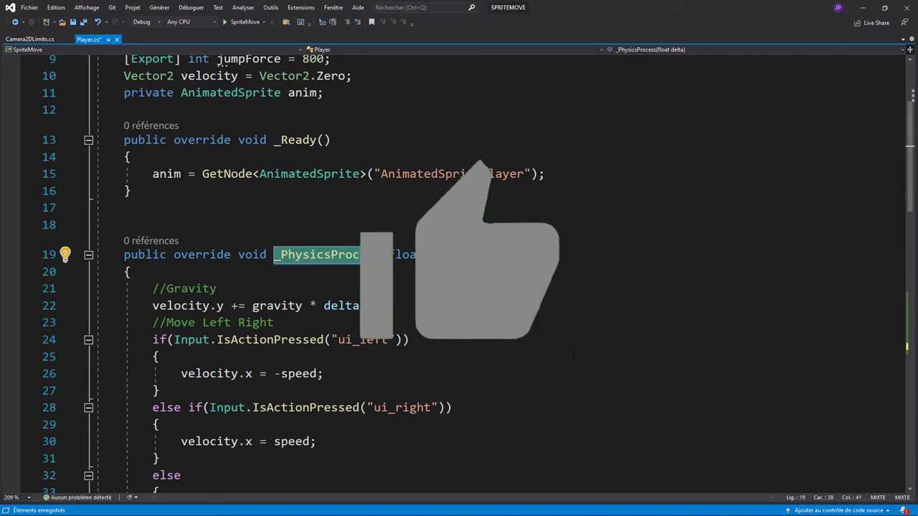
{"action": "scroll", "coordinate": [573, 355], "scroll_direction": "down", "scroll_amount": 7}
{"action": "scroll", "coordinate": [573, 358], "scroll_direction": "down", "scroll_amount": 2}
{"action": "scroll", "coordinate": [574, 360], "scroll_direction": "down", "scroll_amount": 4}
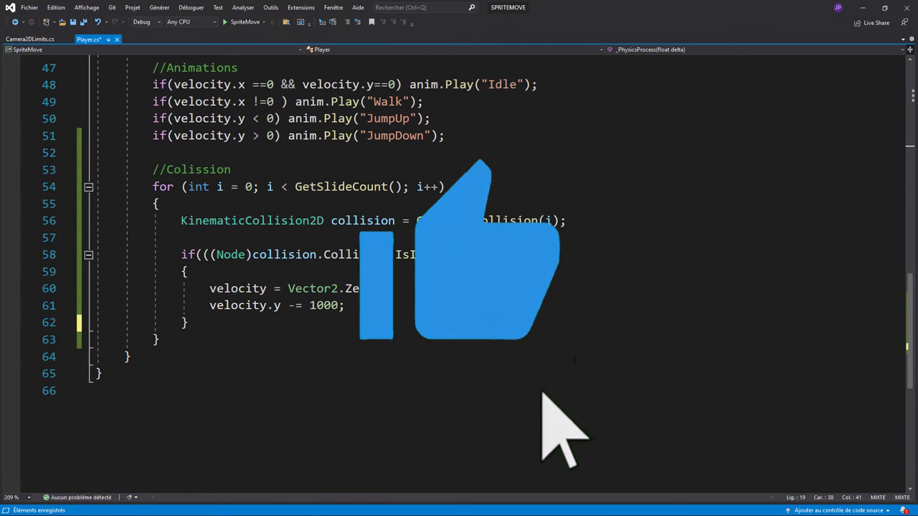